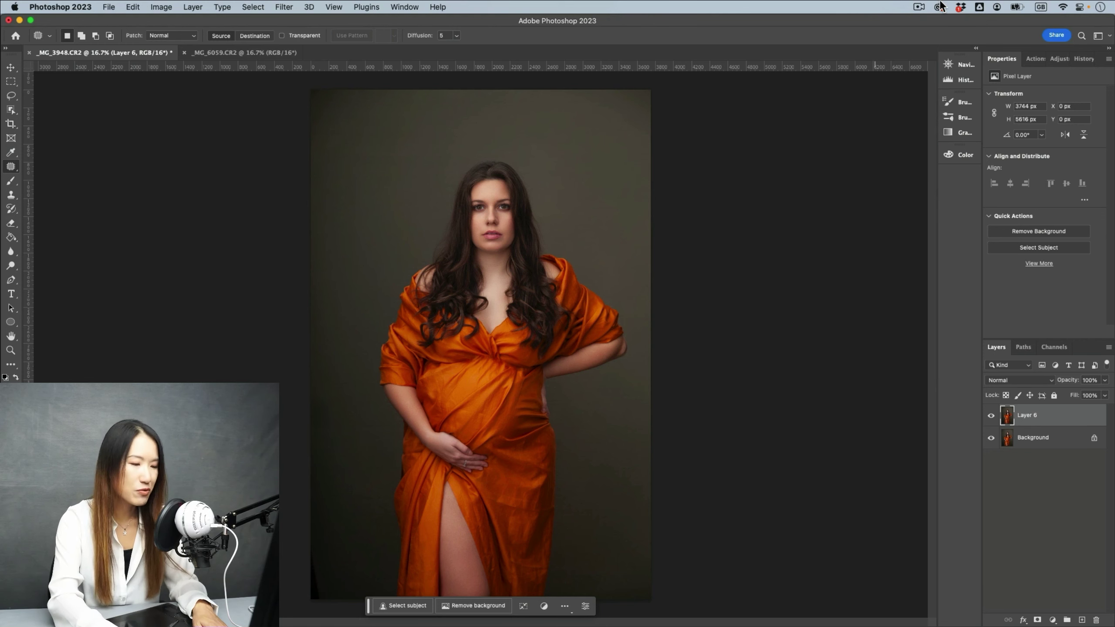
Step: Add a new layer above Layer 6 and stamp all visible layers into it
key(super+equal)
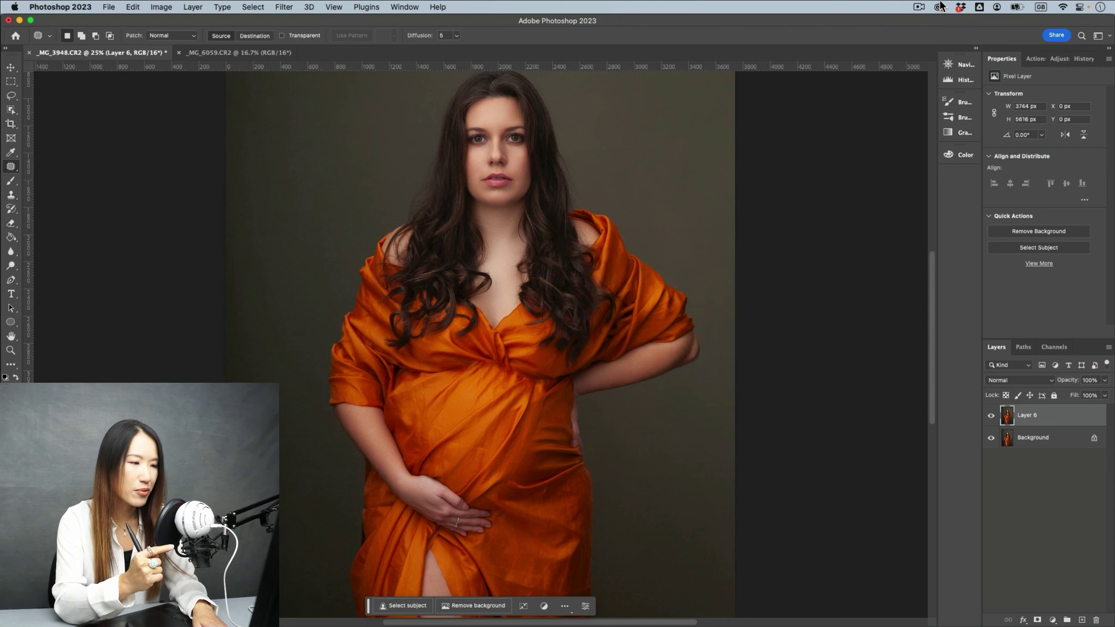
key(super+equal)
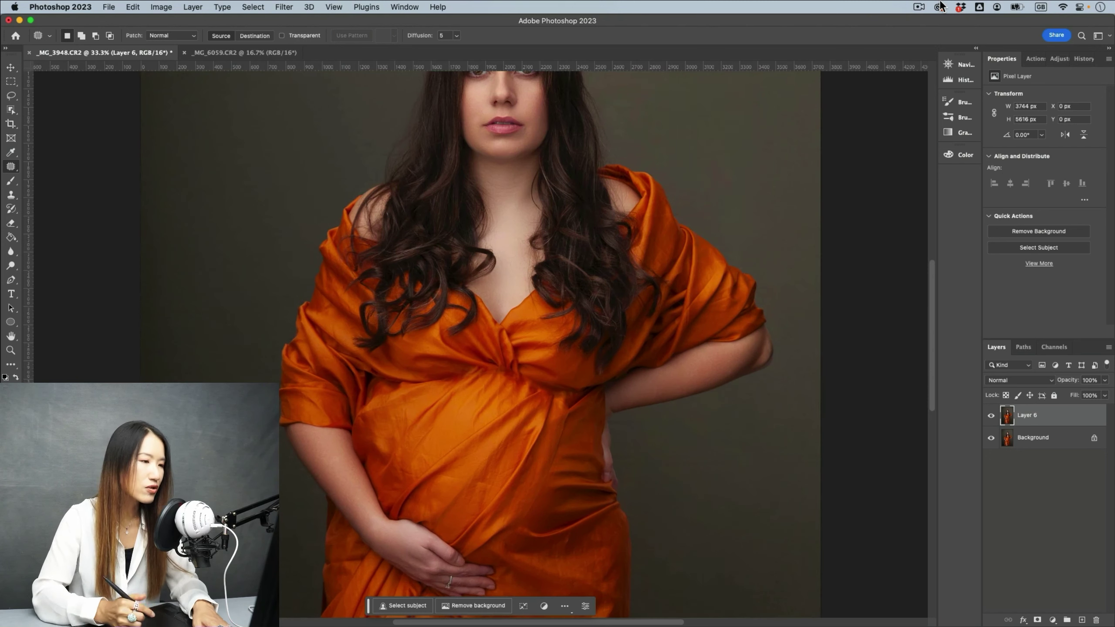
scroll(522, 371, down, 3)
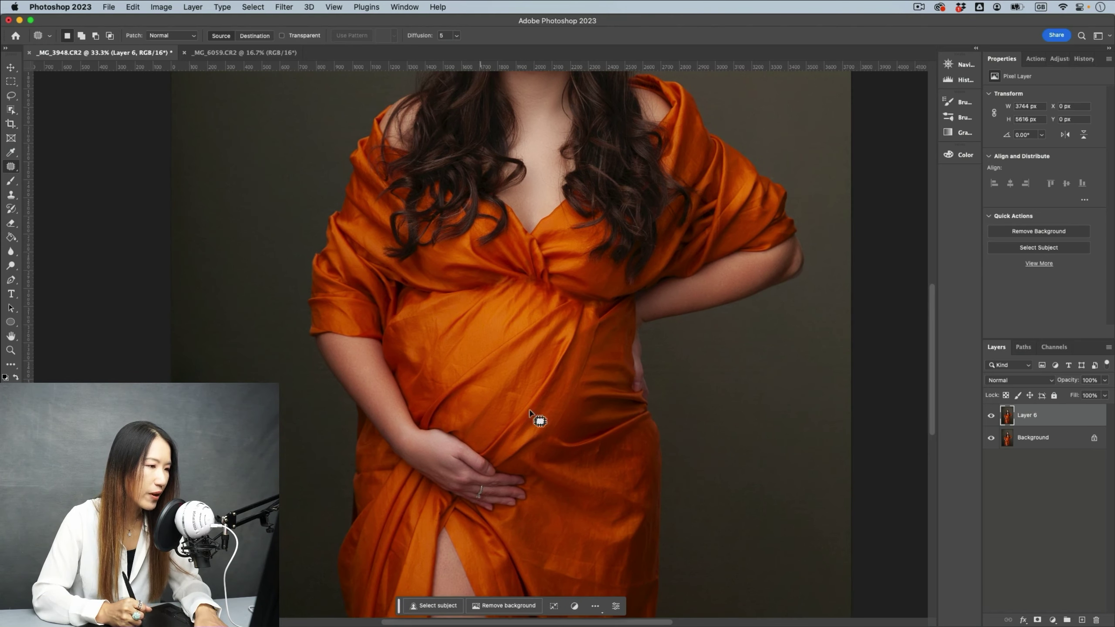
scroll(515, 358, down, 3)
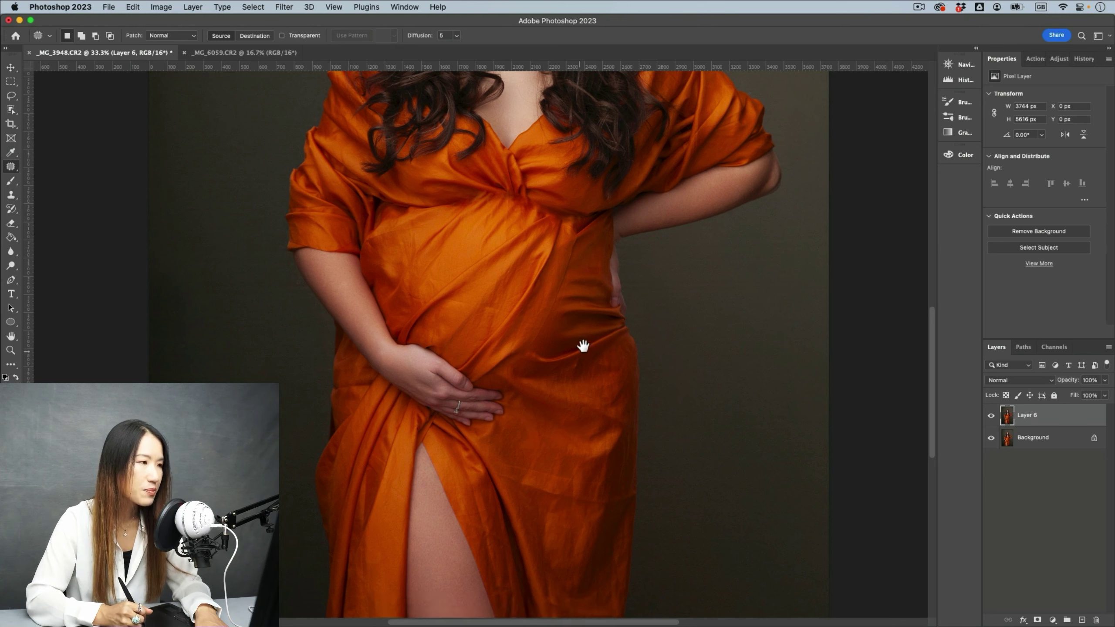
scroll(588, 345, down, 1)
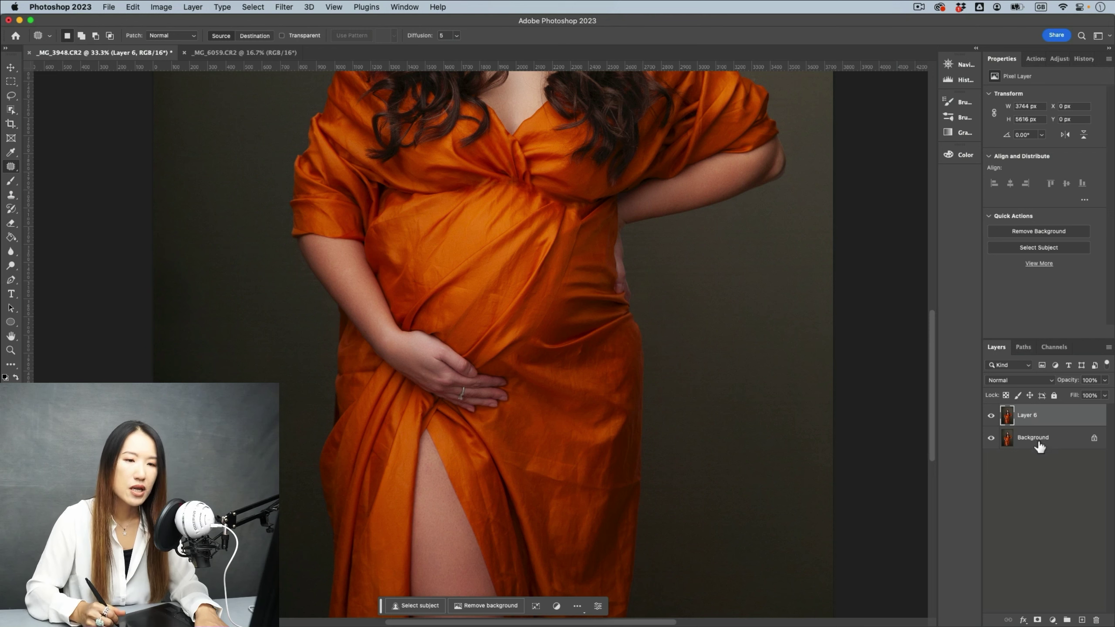
click(1081, 619)
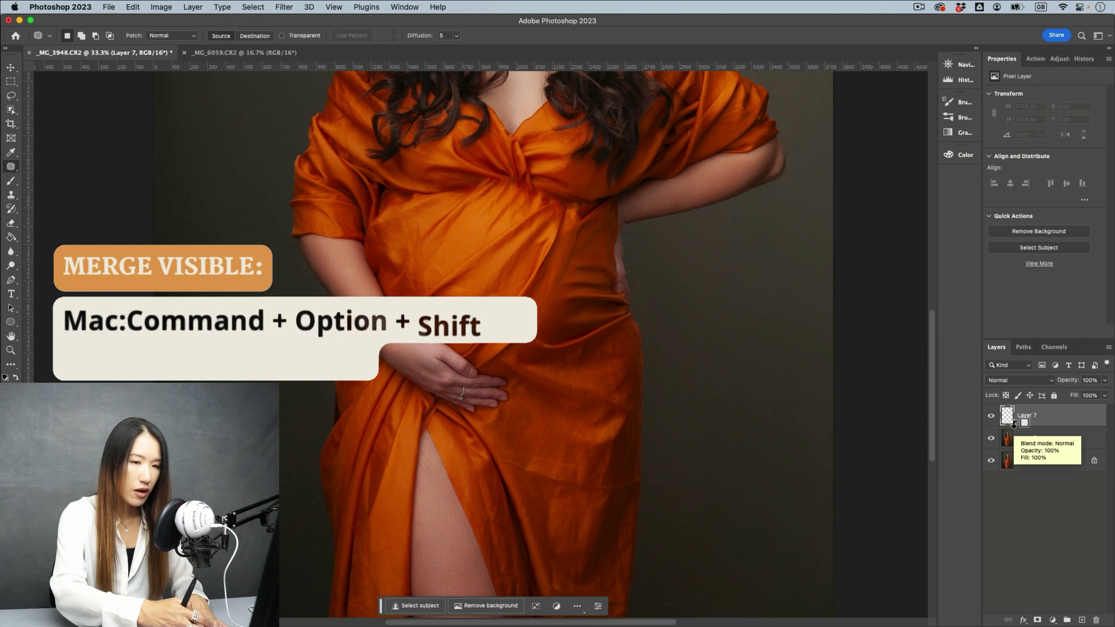
key(super+alt+shift+e)
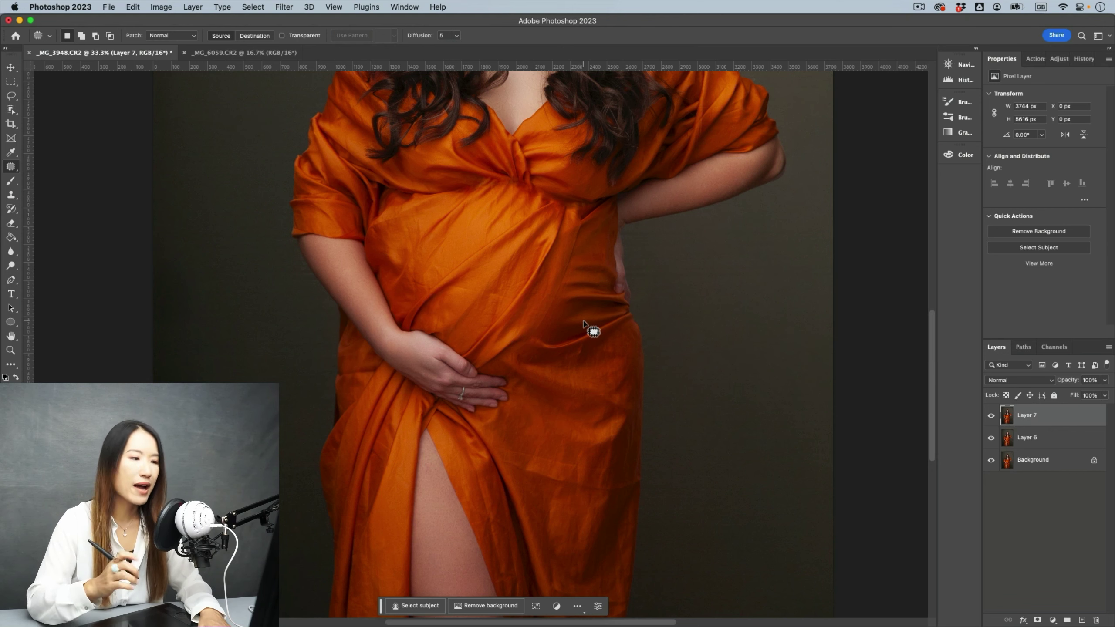
Step: Patch the creases in the orange fabric across the middle of the belly with the Patch Tool
click(12, 167)
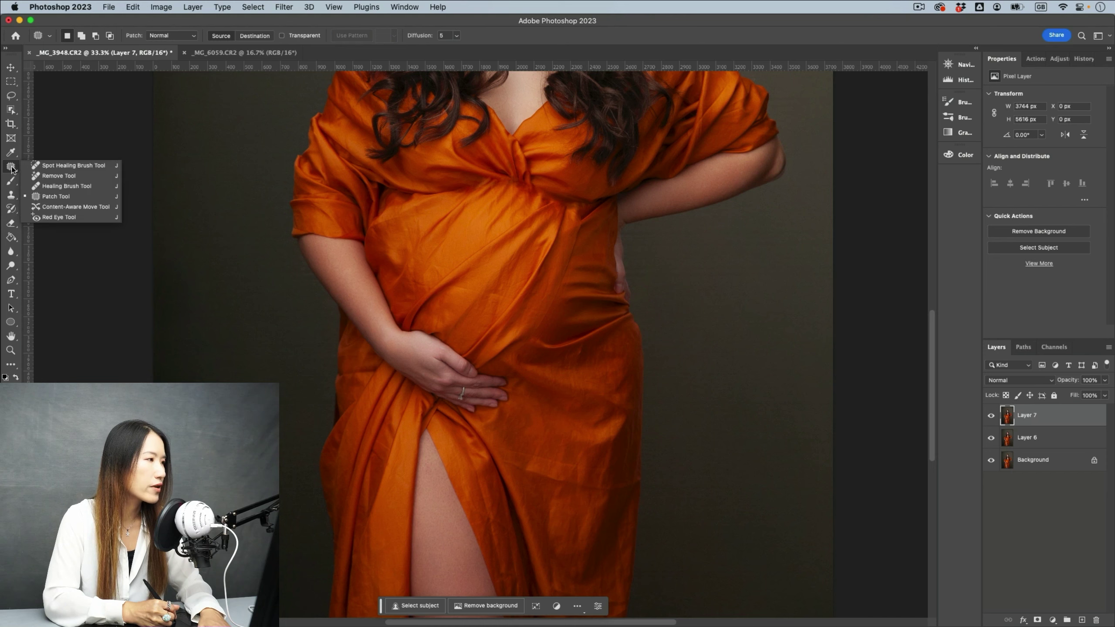
click(56, 197)
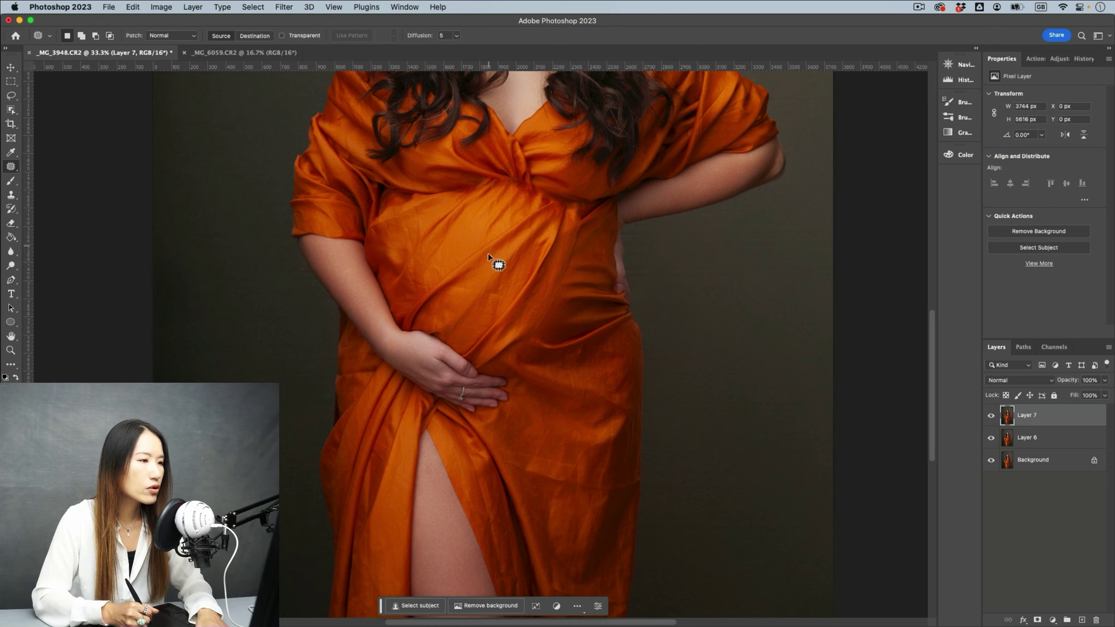
key(super+equal)
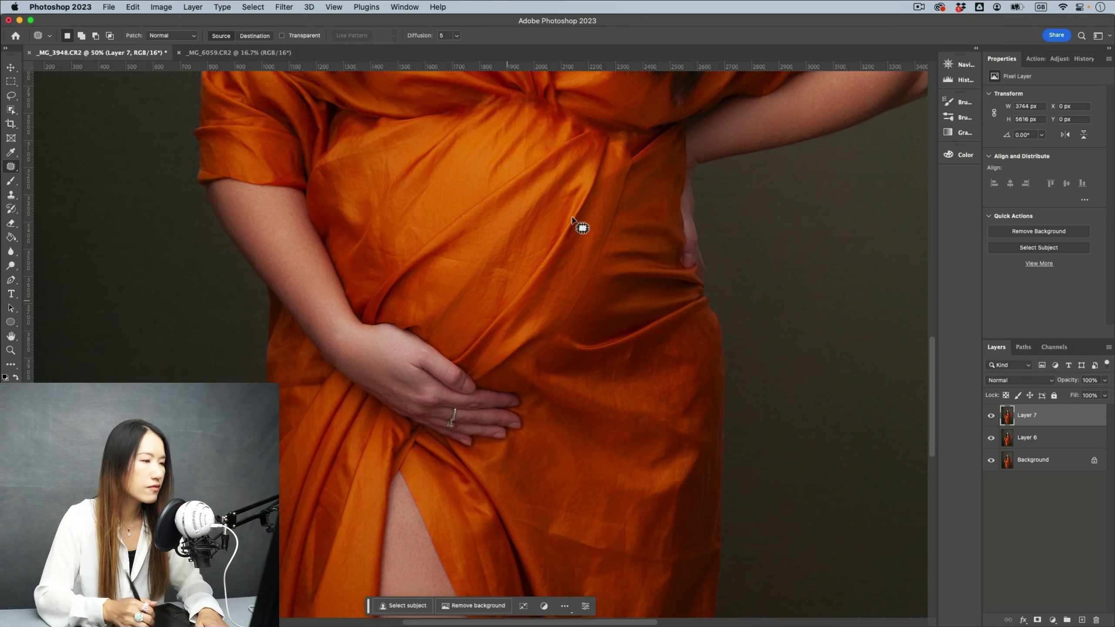
key(super+equal)
mouse_move(440, 239)
mouse_down()
mouse_move(430, 230)
mouse_move(470, 234)
mouse_move(446, 232)
mouse_move(510, 259)
mouse_move(498, 246)
mouse_move(535, 239)
mouse_move(505, 228)
mouse_move(577, 216)
mouse_move(545, 227)
mouse_move(555, 208)
mouse_move(510, 214)
mouse_move(522, 217)
mouse_up()
key(super+d)
key(super+d)
key(super+d)
key(super+d)
drag(523, 218, 522, 207)
key(super+d)
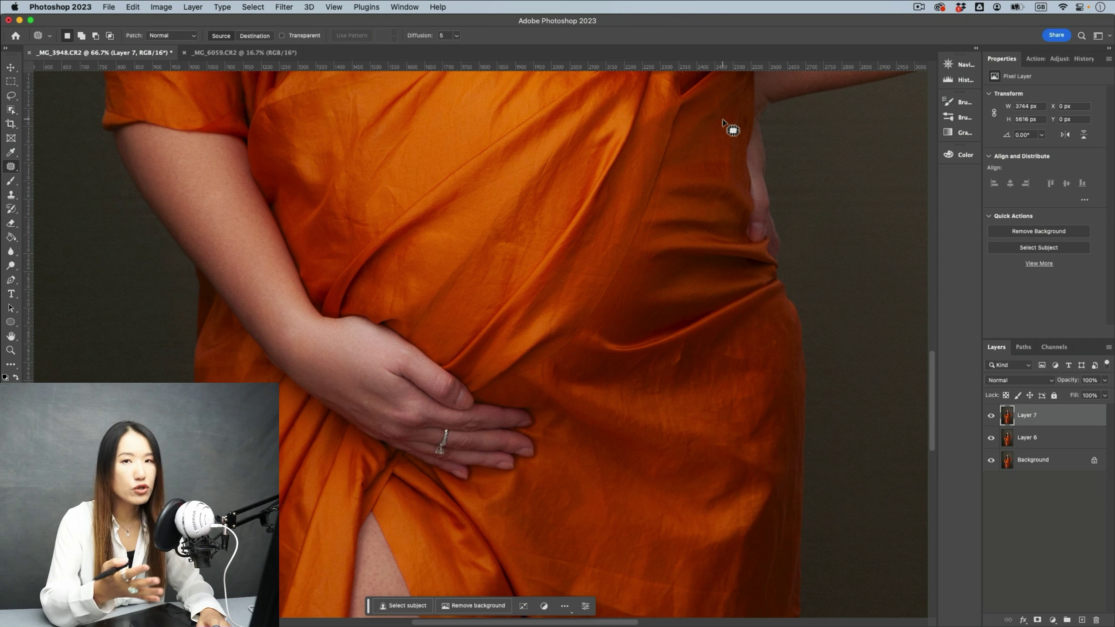
Step: Patch the creases in the shaded fabric between the long diagonal fold and the hand on the waist
mouse_move(589, 306)
mouse_down()
mouse_move(611, 275)
mouse_move(606, 299)
mouse_move(616, 258)
mouse_move(631, 268)
mouse_move(628, 232)
mouse_move(641, 225)
mouse_move(623, 233)
mouse_move(640, 226)
mouse_move(654, 189)
mouse_move(649, 210)
mouse_move(648, 171)
mouse_move(666, 154)
mouse_move(676, 104)
mouse_move(656, 145)
mouse_up()
key(super+d)
key(super+d)
key(super+d)
key(super+d)
click(681, 149)
key(super+d)
mouse_move(656, 210)
mouse_down()
mouse_move(647, 236)
mouse_move(659, 214)
mouse_up()
drag(658, 214, 638, 219)
key(super+d)
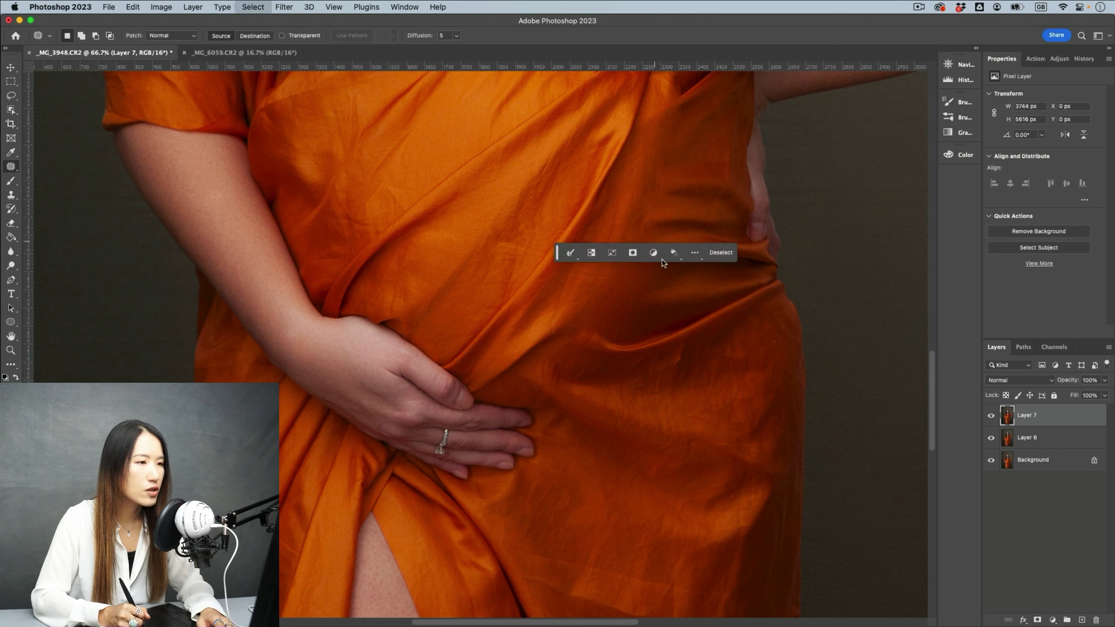
click(663, 262)
Step: Patch the small wrinkles in the fabric between the two diagonal folds over the belly
mouse_move(493, 240)
mouse_down()
mouse_move(521, 247)
mouse_move(512, 248)
mouse_up()
mouse_move(512, 249)
mouse_down()
mouse_move(510, 258)
mouse_move(519, 226)
mouse_up()
key(super+d)
drag(520, 228, 531, 236)
key(super+d)
drag(490, 289, 493, 291)
mouse_move(497, 289)
mouse_down()
mouse_move(476, 303)
mouse_move(496, 306)
mouse_move(483, 304)
mouse_move(480, 279)
mouse_move(479, 293)
mouse_up()
key(super+d)
key(super+d)
Step: Patch the wrinkles just above the hand resting on the belly and on the belly fabric beside that forearm
drag(394, 306, 392, 311)
drag(392, 300, 404, 286)
key(super+d)
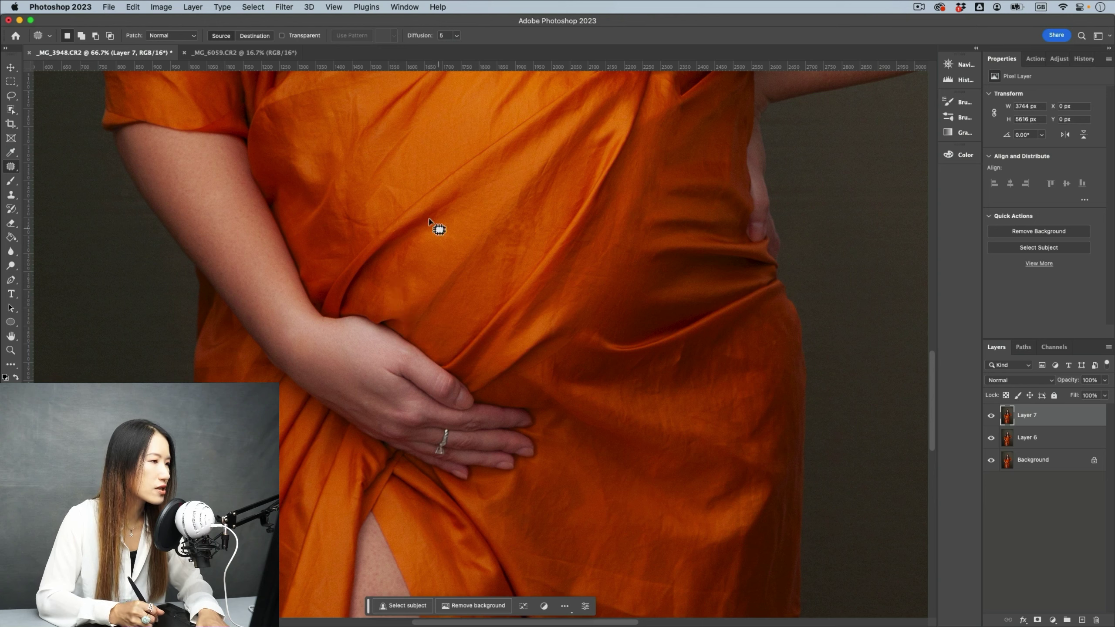
mouse_move(357, 233)
mouse_down()
mouse_move(377, 229)
mouse_move(340, 211)
mouse_up()
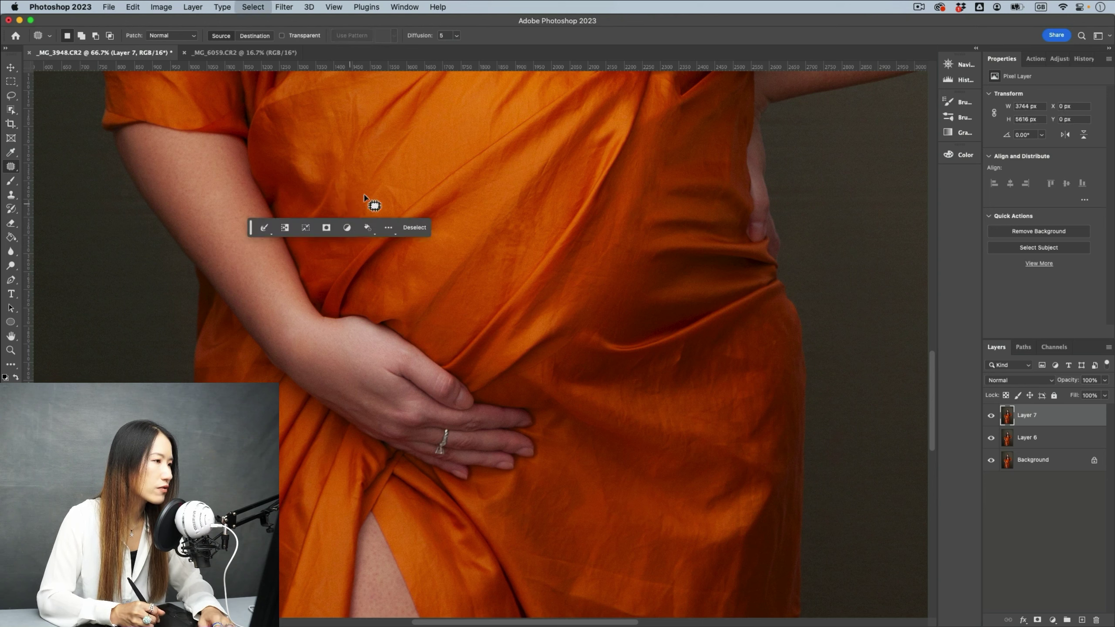
click(373, 205)
mouse_move(380, 208)
mouse_down()
mouse_move(368, 173)
mouse_move(404, 134)
mouse_move(413, 161)
mouse_up()
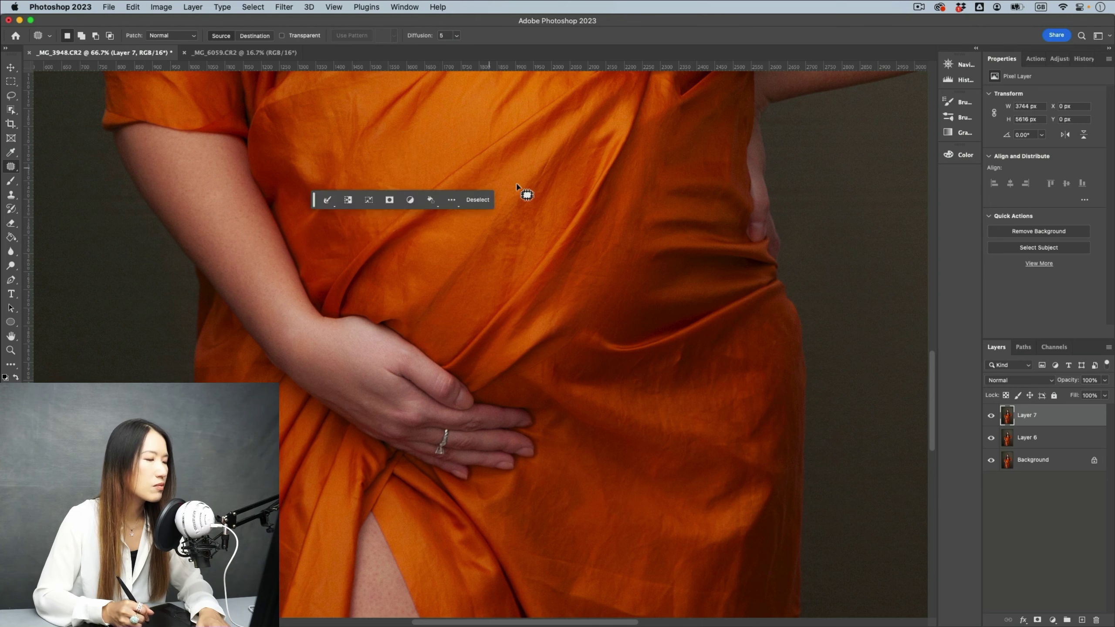
click(522, 191)
Step: Patch the wrinkles just below the bust knot and along the bright diagonal fold of the dress
drag(555, 165, 577, 288)
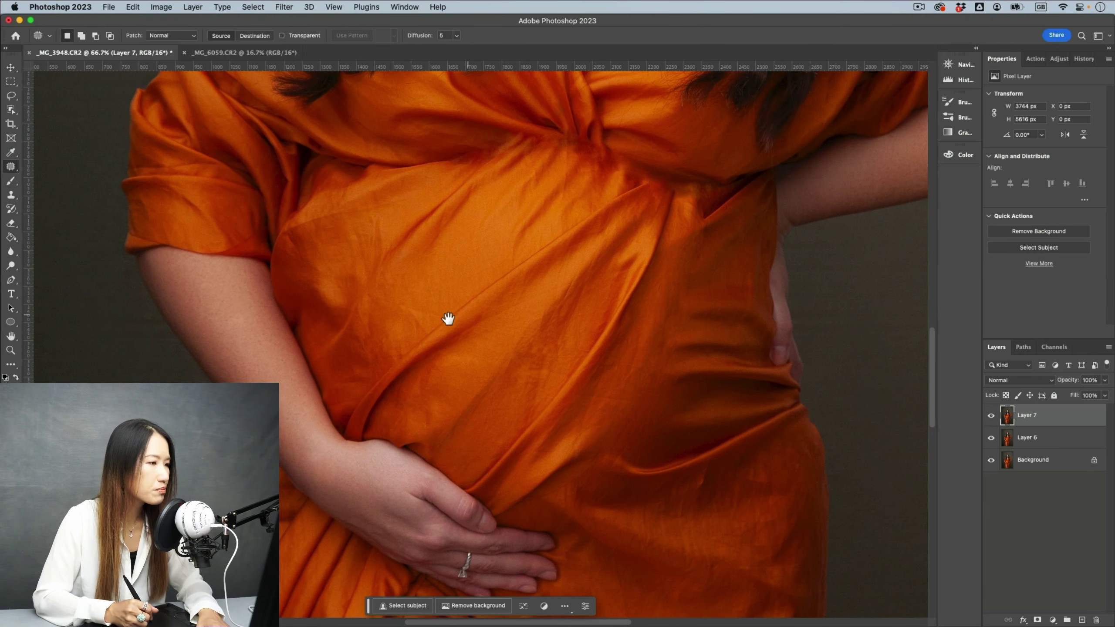
mouse_move(571, 192)
mouse_down()
mouse_move(560, 190)
mouse_move(567, 155)
mouse_move(575, 186)
mouse_move(565, 175)
mouse_move(578, 170)
mouse_up()
key(super+d)
drag(578, 171, 568, 187)
key(super+d)
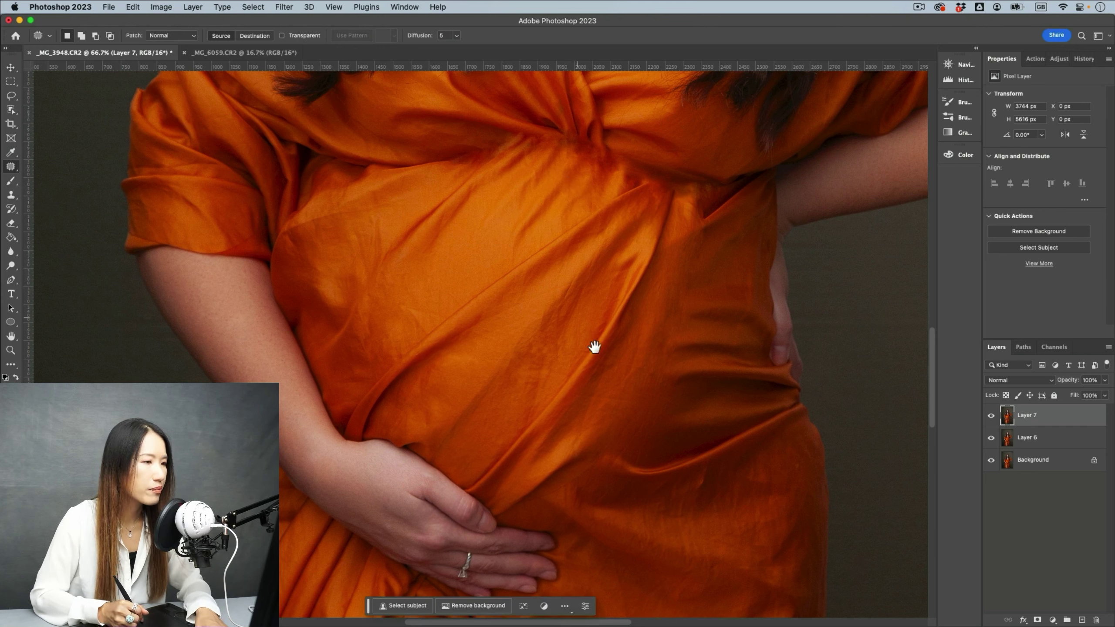
mouse_move(574, 294)
mouse_down()
mouse_move(557, 317)
mouse_move(562, 289)
mouse_move(577, 282)
mouse_move(543, 332)
mouse_up()
mouse_move(579, 277)
mouse_down()
mouse_move(569, 297)
mouse_move(576, 276)
mouse_up()
mouse_move(573, 283)
mouse_down()
mouse_move(561, 318)
mouse_move(573, 291)
mouse_up()
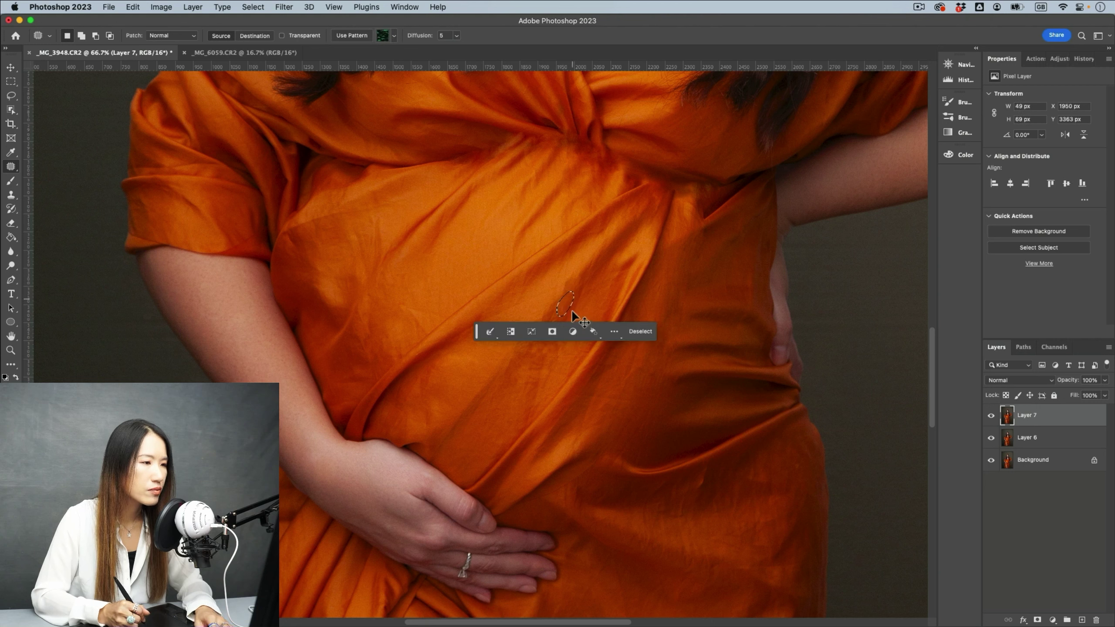
key(super+d)
Step: Patch the remaining creases along the lower diagonal fold and on the belly fabric above the hand
mouse_move(605, 411)
mouse_down()
mouse_move(580, 393)
mouse_move(615, 405)
mouse_up()
mouse_move(603, 399)
mouse_down()
mouse_move(601, 414)
mouse_move(590, 412)
mouse_move(589, 395)
mouse_move(584, 413)
mouse_up()
key(super+d)
drag(589, 406, 598, 395)
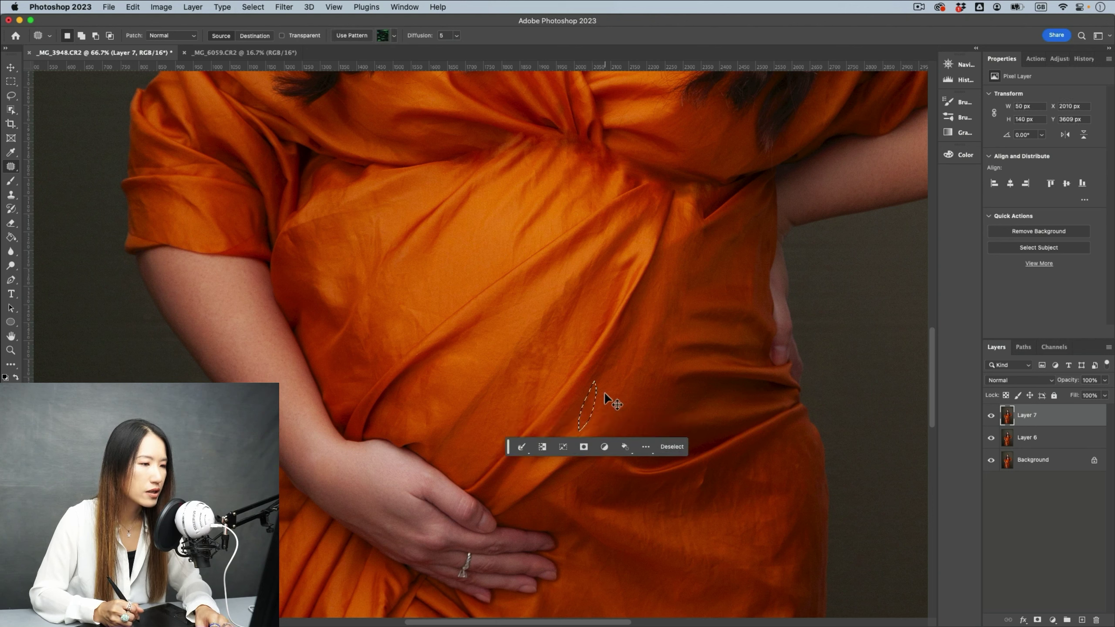
key(super+d)
mouse_move(428, 326)
mouse_down()
mouse_move(433, 336)
mouse_move(417, 317)
mouse_move(395, 323)
mouse_move(444, 320)
mouse_move(432, 310)
mouse_up()
drag(432, 311, 442, 293)
key(super+d)
Step: Patch the horizontal crease running across the skirt below the hand, beside the leg slit
scroll(572, 405, down, 10)
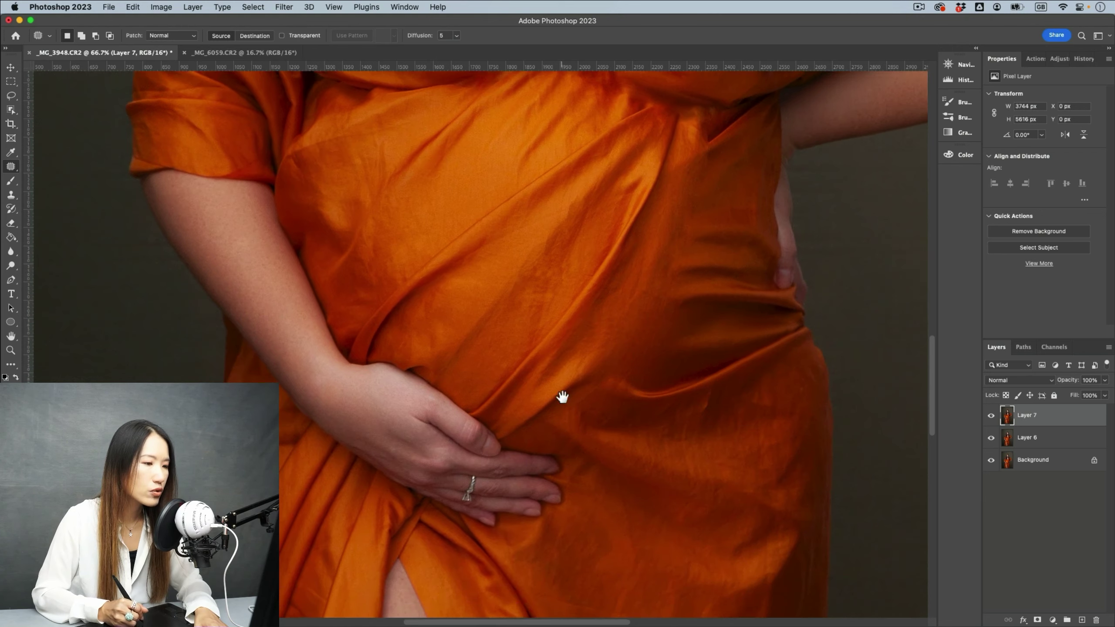
scroll(610, 394, right, 5)
scroll(610, 395, down, 3)
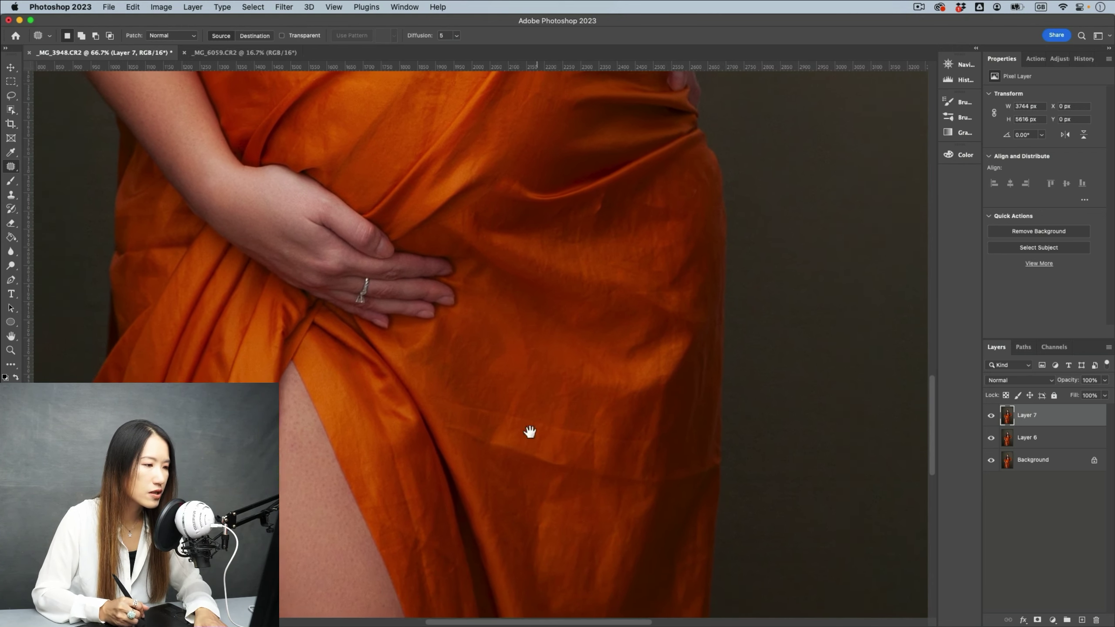
mouse_move(441, 409)
mouse_down()
mouse_move(480, 400)
mouse_move(488, 413)
mouse_move(459, 405)
mouse_move(496, 411)
mouse_move(504, 372)
mouse_move(508, 395)
mouse_up()
drag(509, 391, 525, 388)
key(super+d)
mouse_move(511, 430)
mouse_down()
mouse_move(493, 423)
mouse_move(548, 436)
mouse_move(523, 405)
mouse_up()
click(566, 441)
mouse_move(566, 441)
mouse_down()
mouse_move(593, 438)
mouse_move(560, 438)
mouse_move(563, 414)
mouse_move(580, 448)
mouse_move(627, 433)
mouse_move(621, 448)
mouse_move(603, 445)
mouse_up()
key(super+d)
click(610, 453)
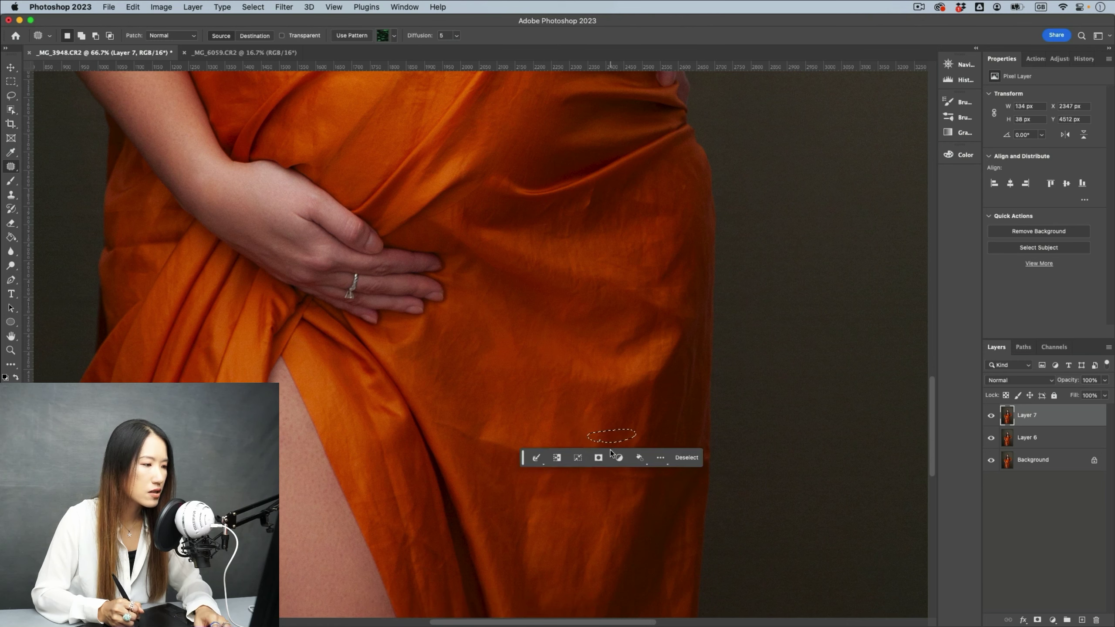
click(582, 440)
Step: Add a new layer above Layer 7 and stamp all visible layers into it
drag(547, 197, 567, 457)
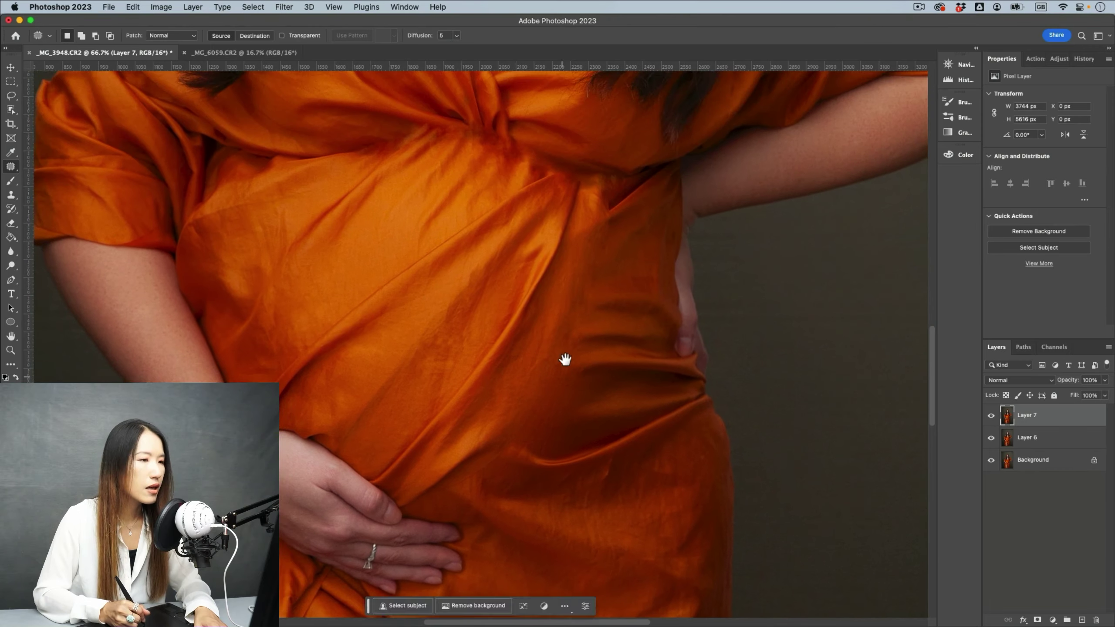
drag(555, 344, 570, 378)
drag(503, 296, 559, 362)
mouse_move(557, 285)
mouse_down()
mouse_move(562, 423)
mouse_move(561, 272)
mouse_up()
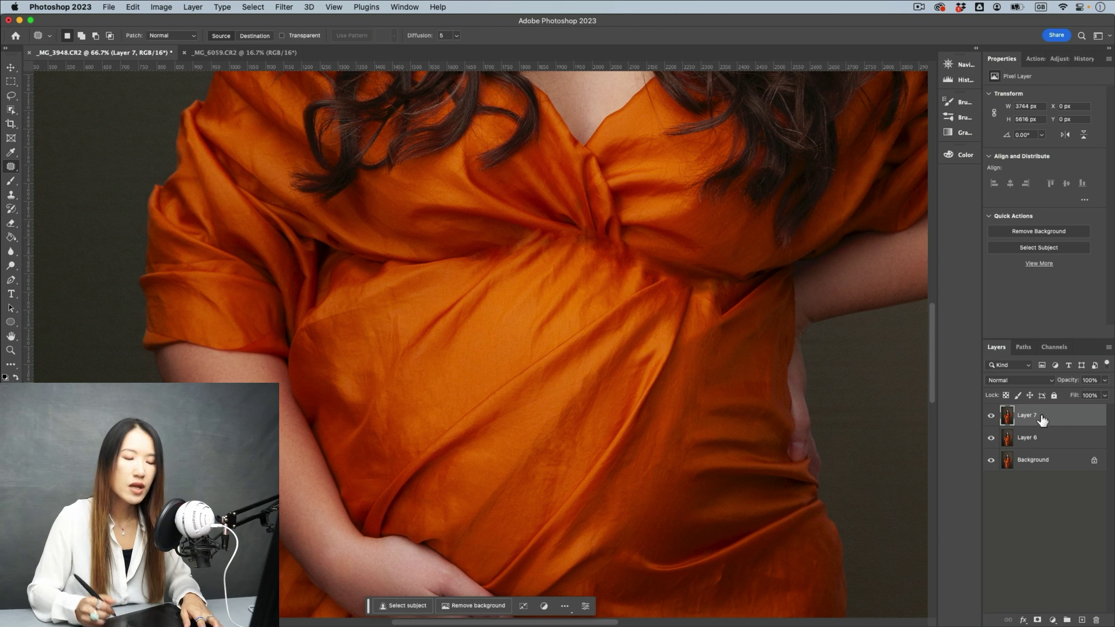
click(1082, 620)
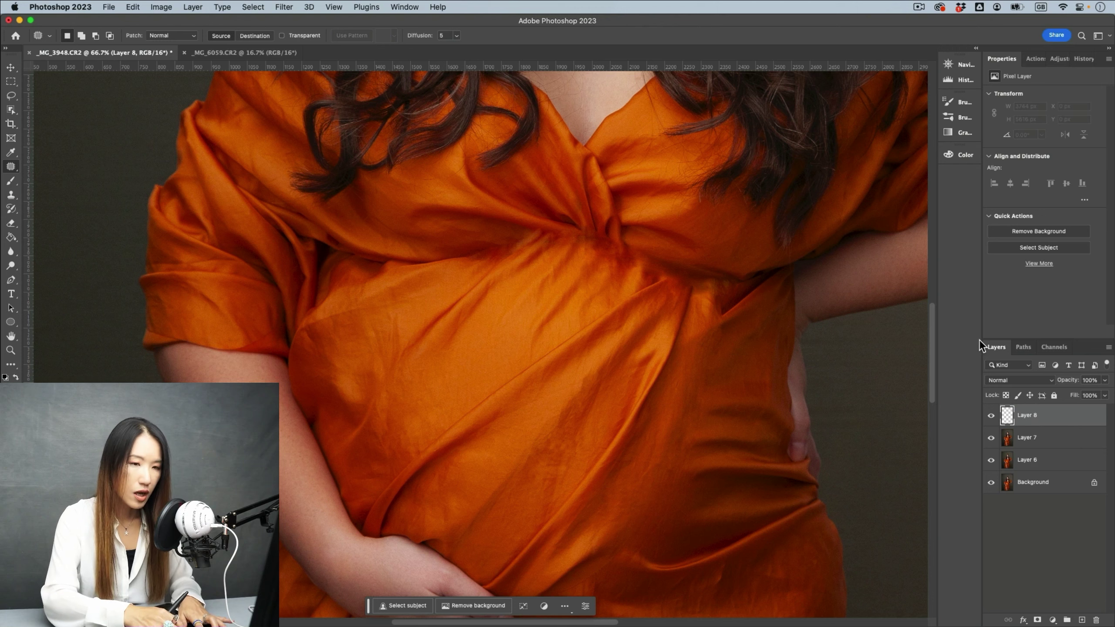
key(super+alt+shift+e)
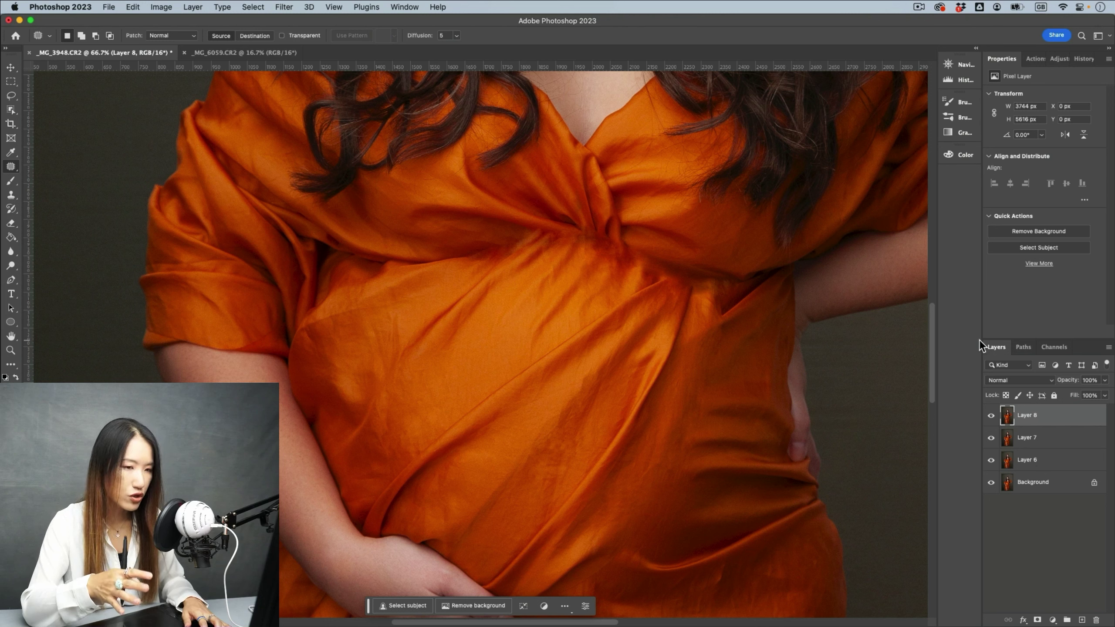
Step: Run the FS Portrait Creatives action on the stamped layer, with a Dust & Scratches radius of 13 pixels
click(1036, 60)
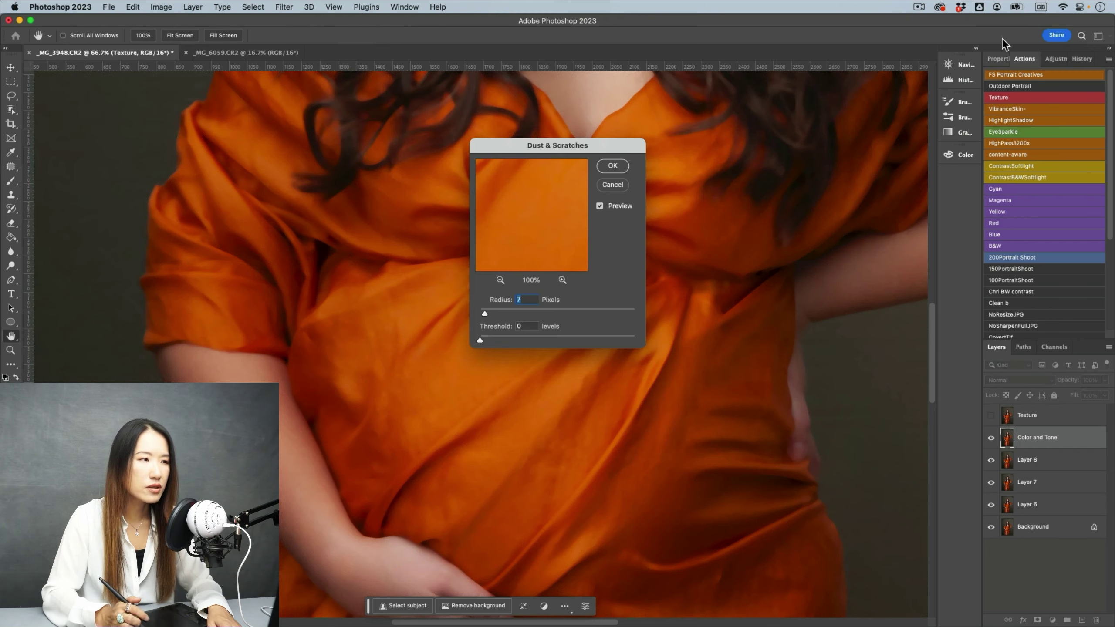
drag(519, 151, 529, 208)
drag(634, 473, 643, 429)
scroll(634, 435, down, 10)
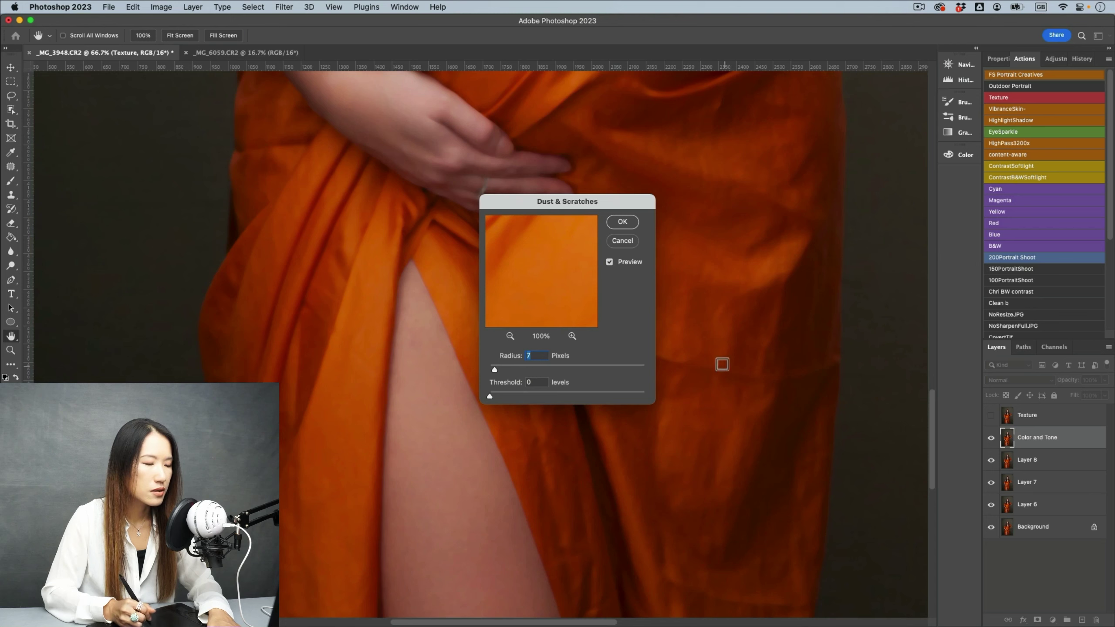
drag(598, 201, 503, 171)
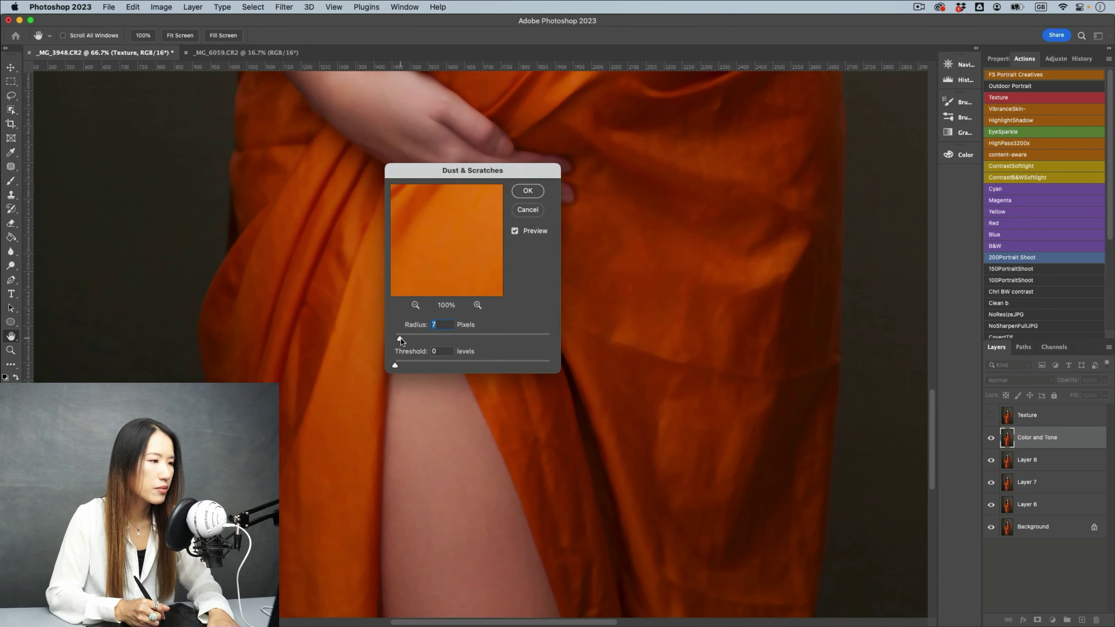
drag(403, 341, 416, 336)
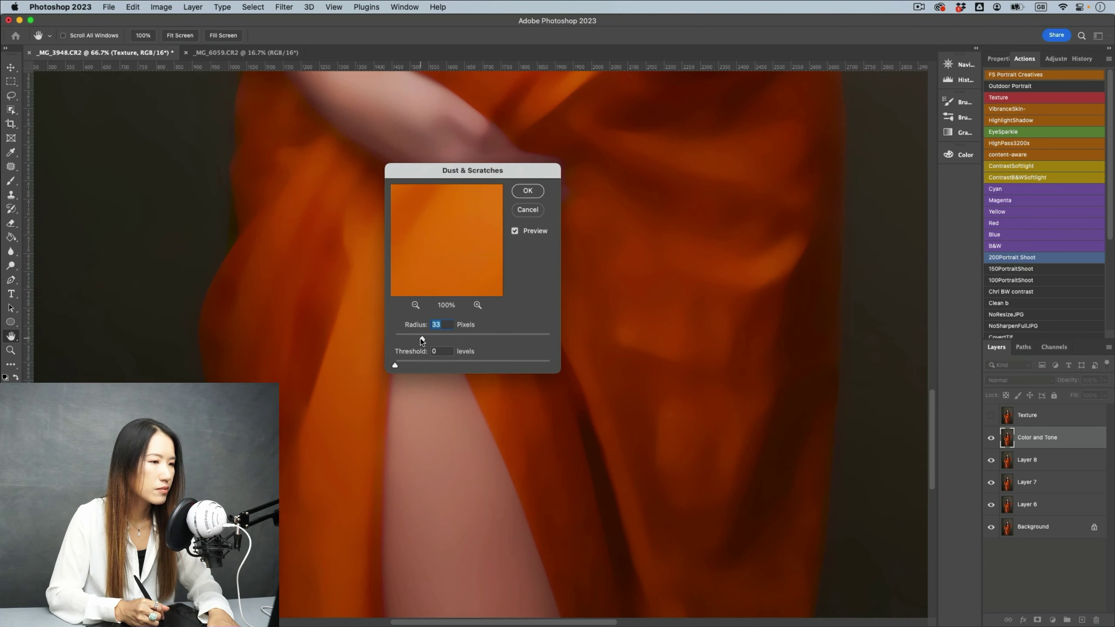
drag(409, 338, 402, 337)
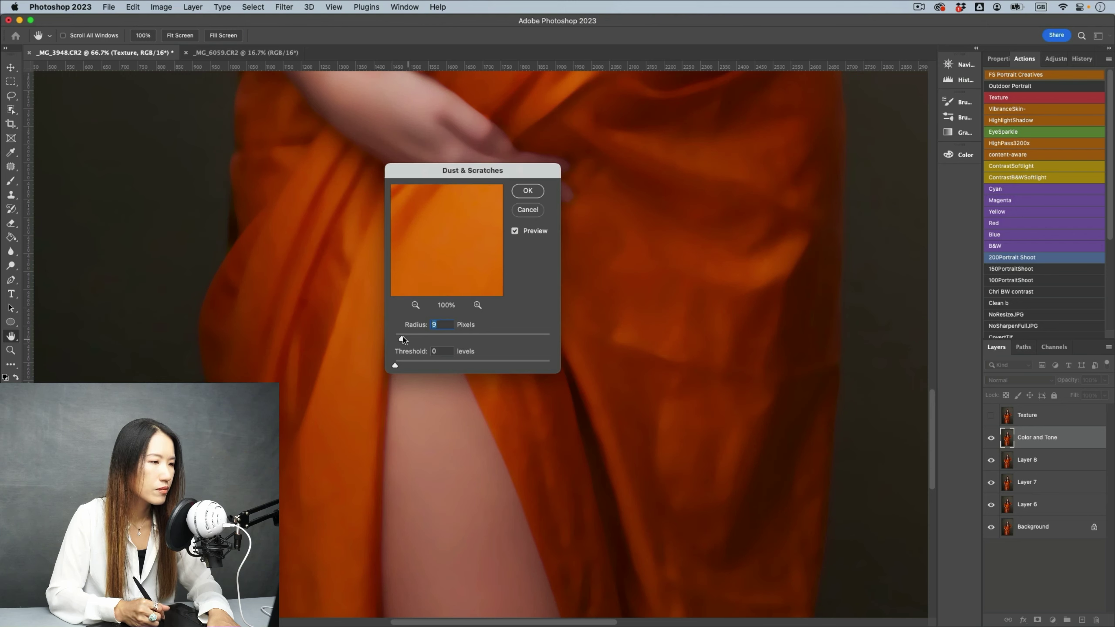
drag(402, 339, 402, 338)
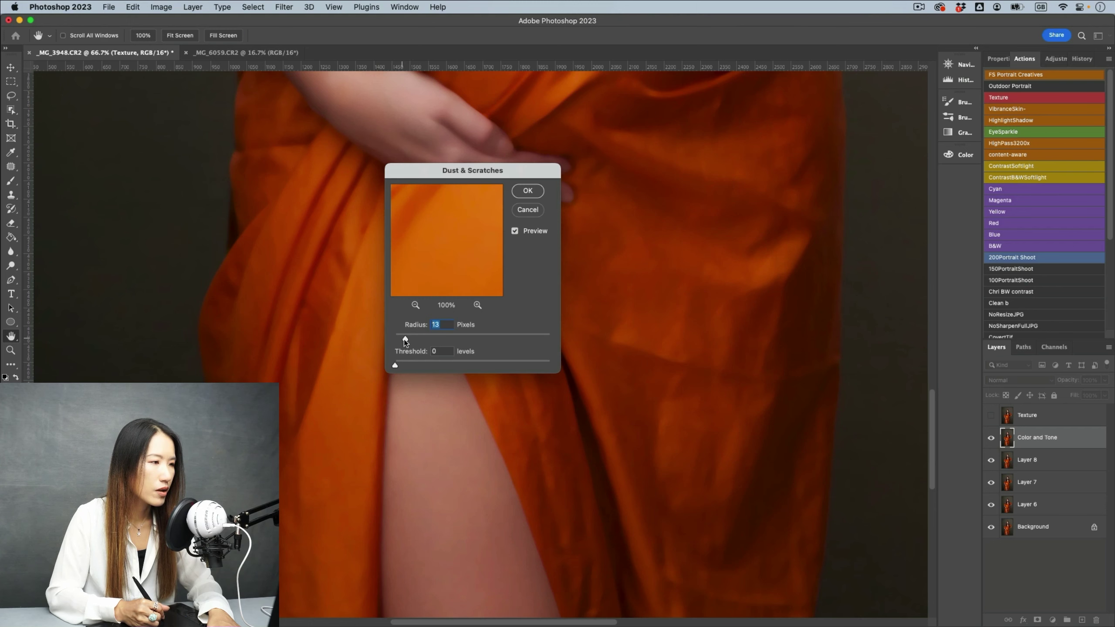
click(528, 191)
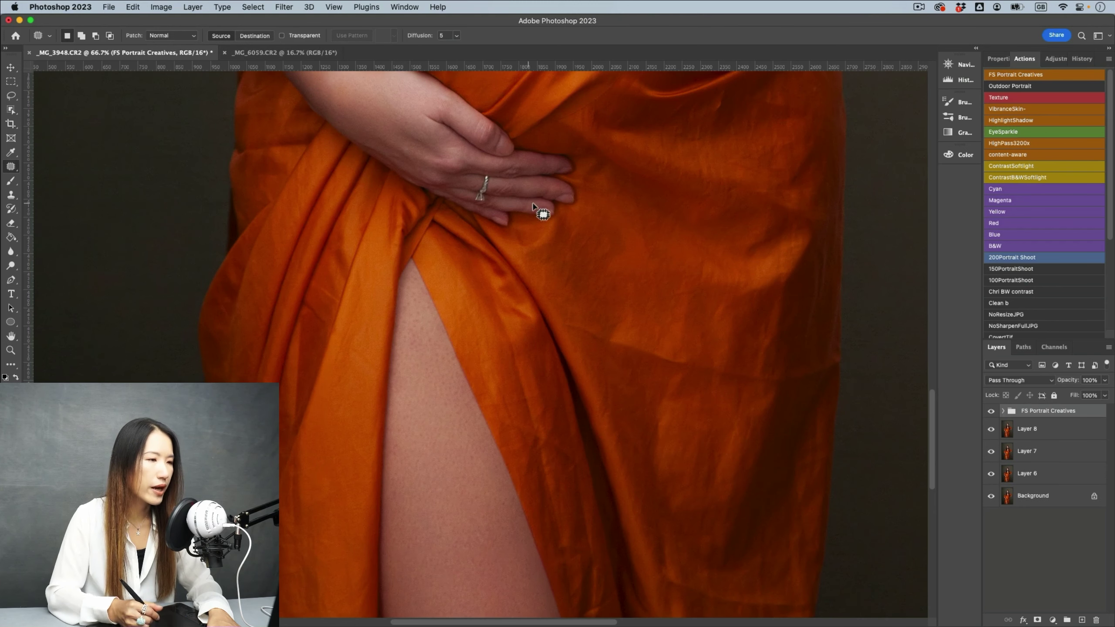
Step: Expand the FS Portrait Creatives group and select its Texture layer
drag(597, 270, 614, 384)
click(1003, 411)
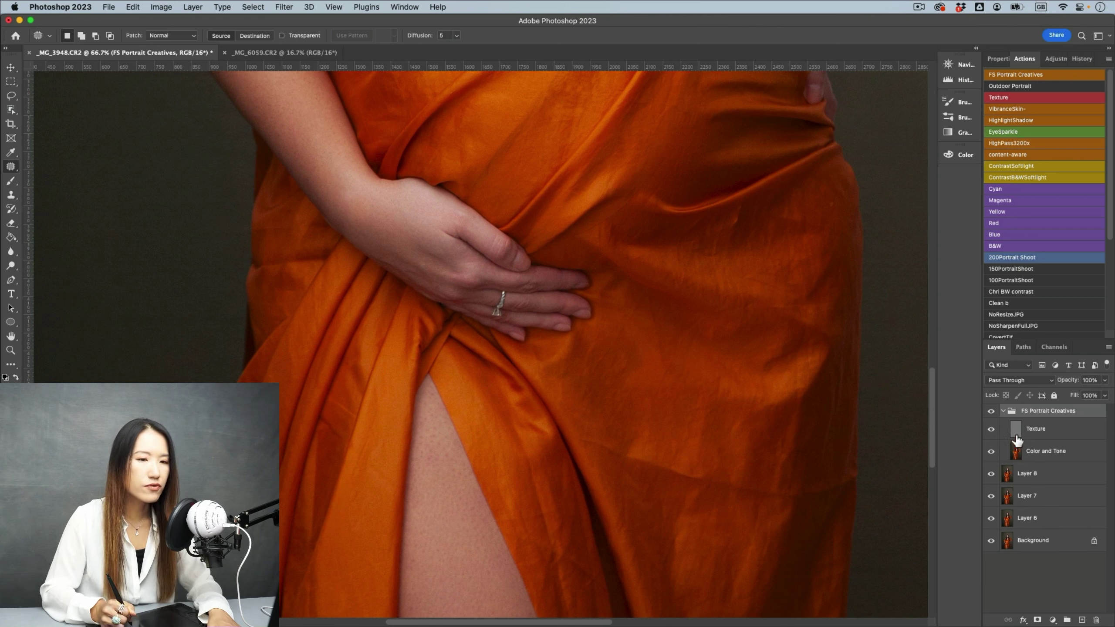
click(1045, 438)
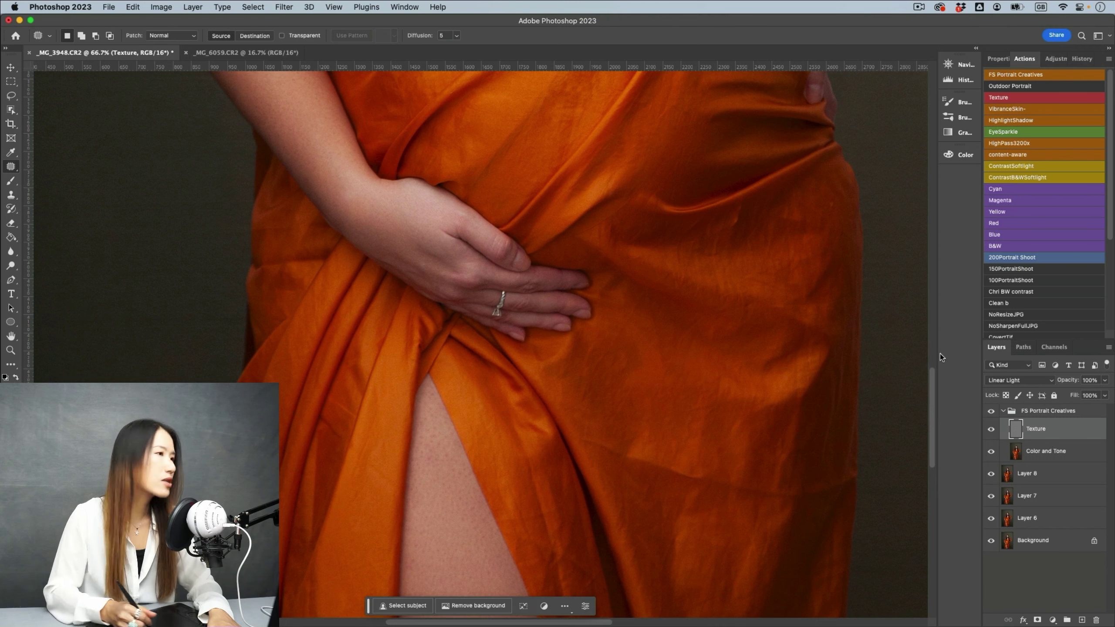
Step: Activate the Clone Stamp tool and set it to sample from the current layer only
click(12, 194)
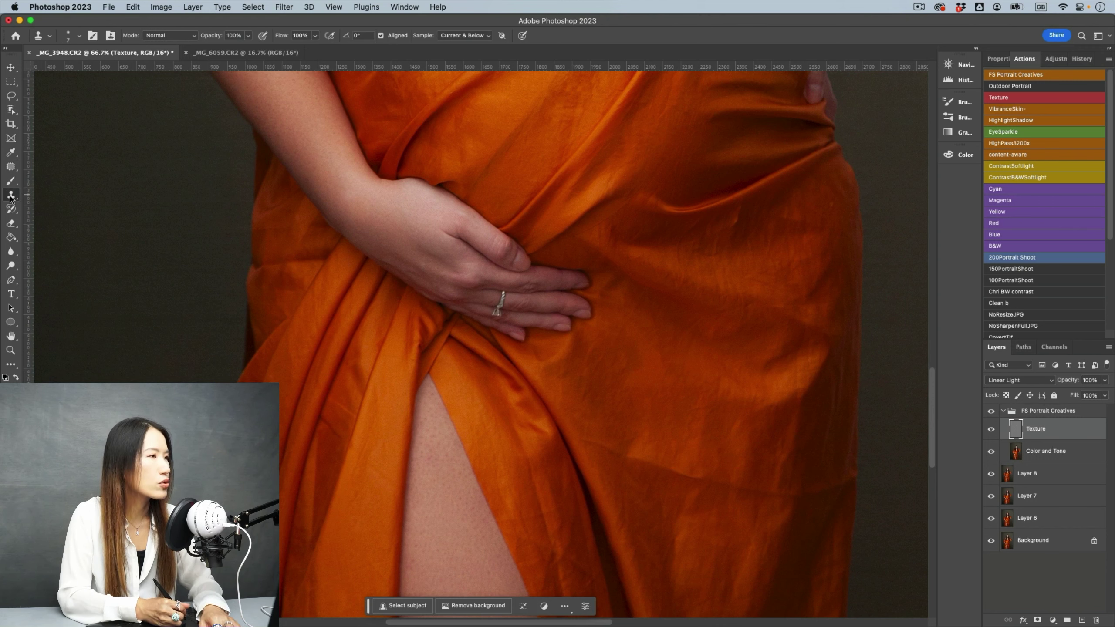
click(463, 36)
click(459, 25)
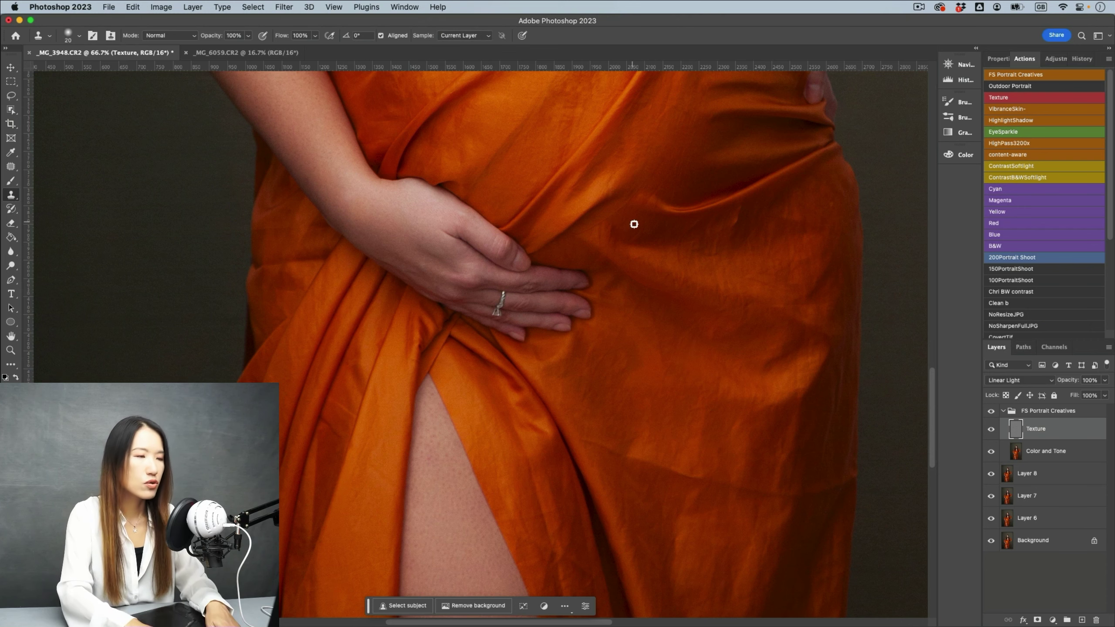
Step: With a 15 px Clone Stamp brush, copy clean fabric texture over the fine creases just above the fingertips
key(super+plus)
drag(669, 195, 647, 209)
key(super+plus)
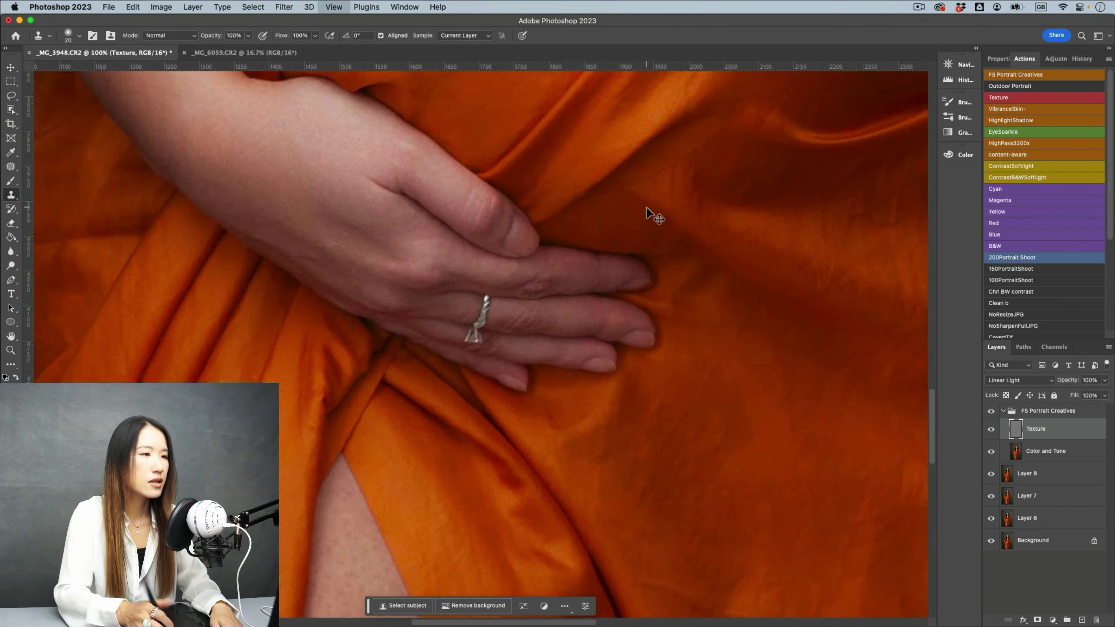
drag(769, 139, 680, 284)
key(super+minus)
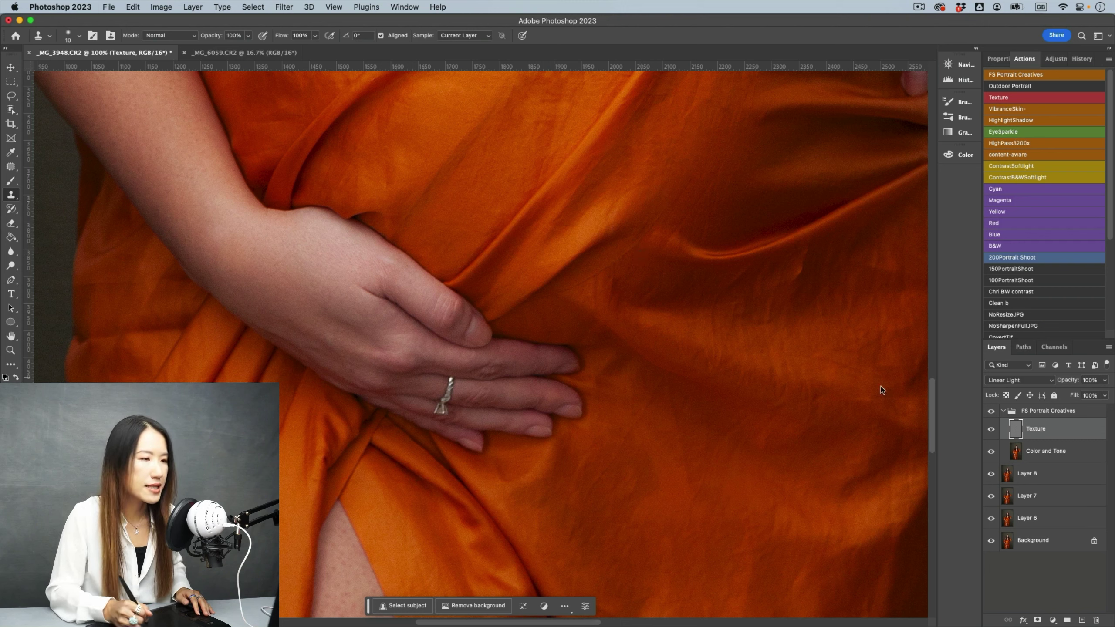
key(bracketright)
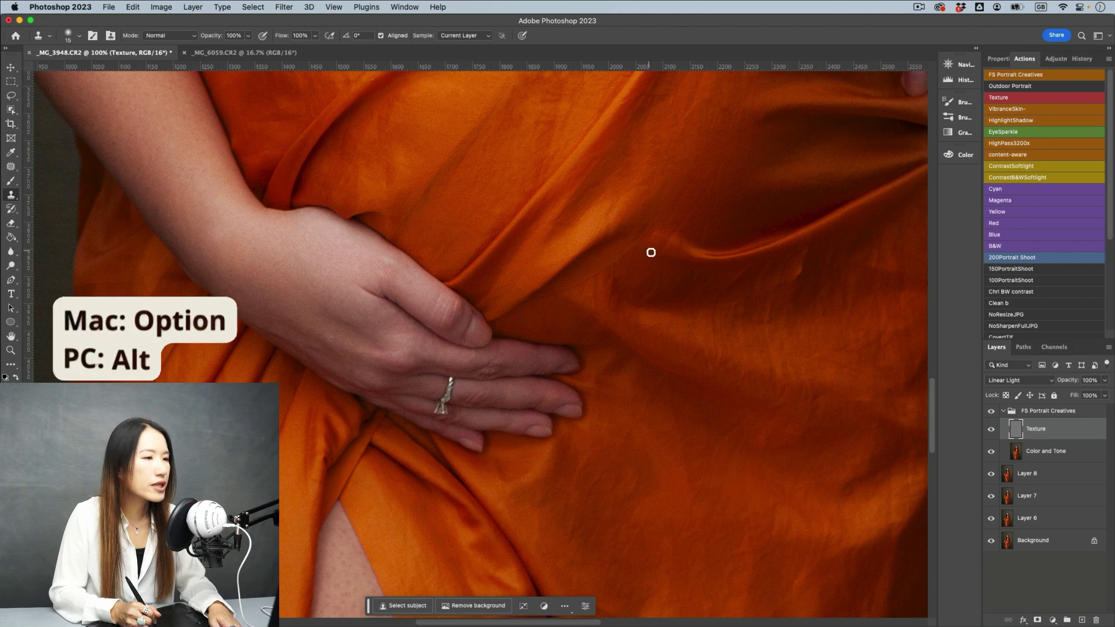
mouse_move(660, 219)
mouse_down()
mouse_move(648, 245)
mouse_move(562, 297)
mouse_up()
alt+click(642, 250)
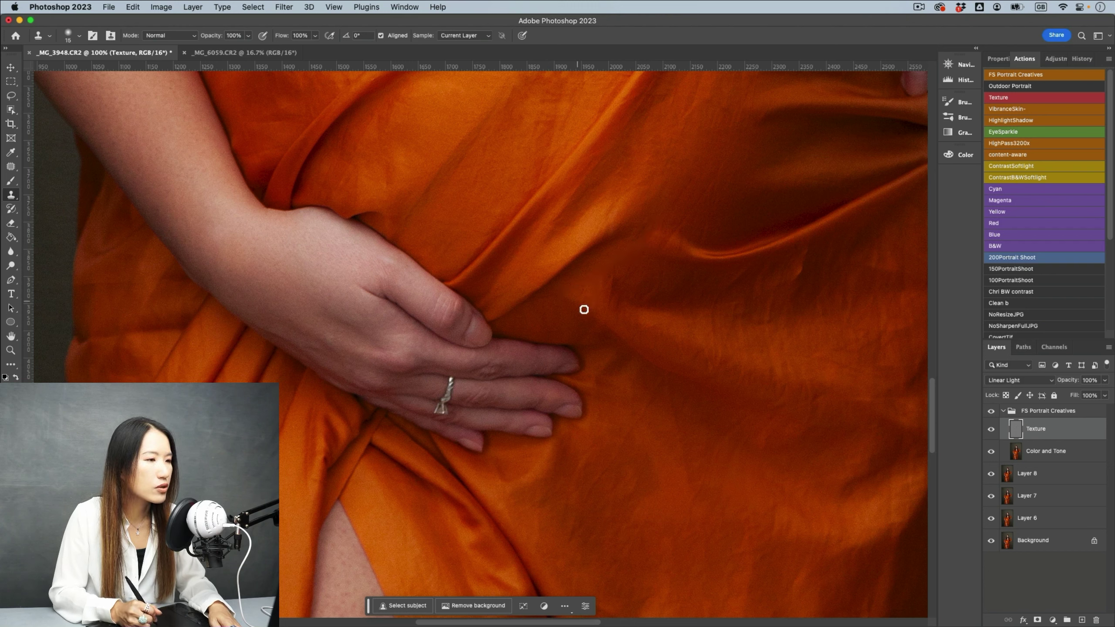
Step: Clone clean texture over the small wrinkles between the bright diagonal fold and the curved hip fold
alt+click(697, 203)
drag(688, 224, 668, 242)
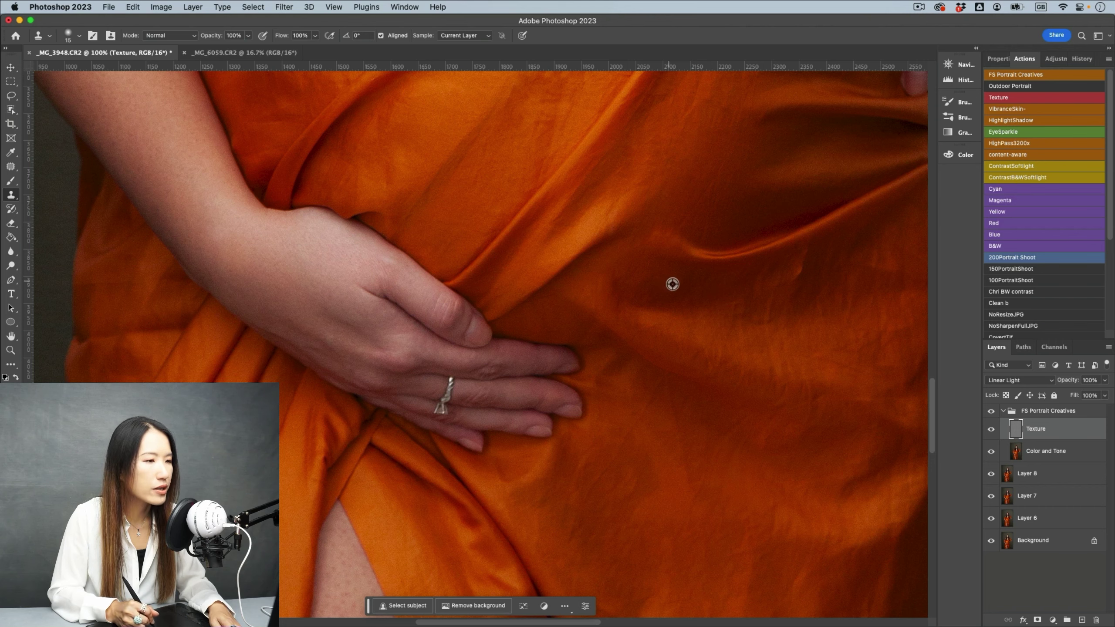
mouse_move(695, 205)
mouse_down()
mouse_move(699, 191)
mouse_move(686, 241)
mouse_move(690, 179)
mouse_move(672, 186)
mouse_up()
alt+click(707, 156)
alt+click(689, 168)
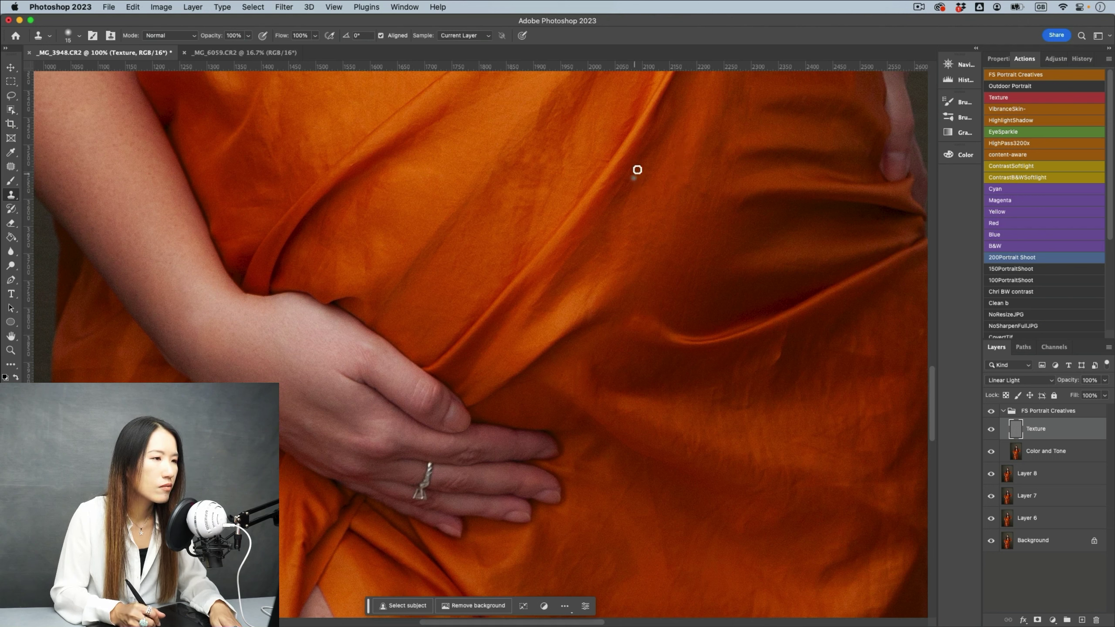
Step: Clone clean texture along the bright diagonal fold above the thumb and over the fabric beside it
alt+click(547, 275)
mouse_move(573, 255)
mouse_down()
mouse_move(605, 217)
mouse_move(567, 263)
mouse_up()
alt+click(592, 225)
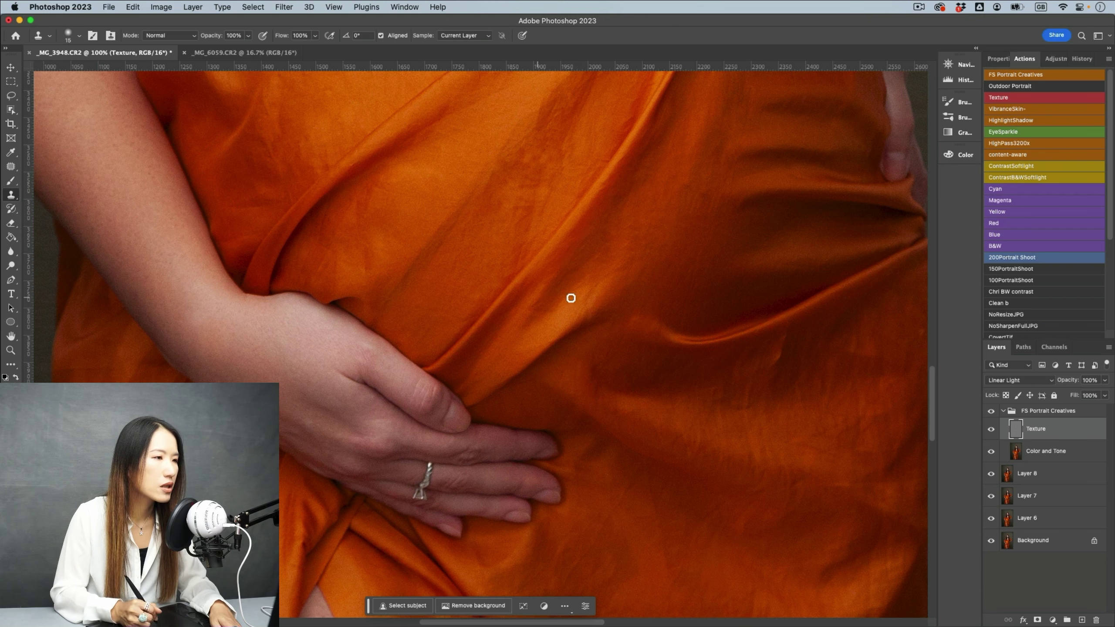
drag(472, 233, 530, 292)
alt+click(540, 262)
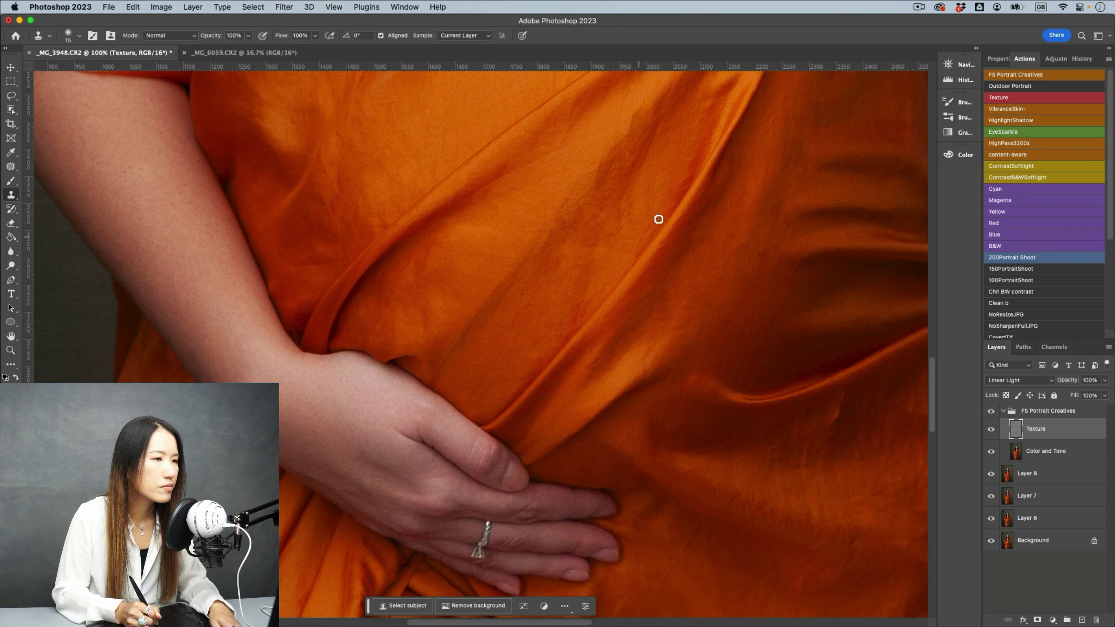
Step: Clone clean texture over the fine lines on the belly panel between the two long diagonal folds
drag(651, 219, 635, 249)
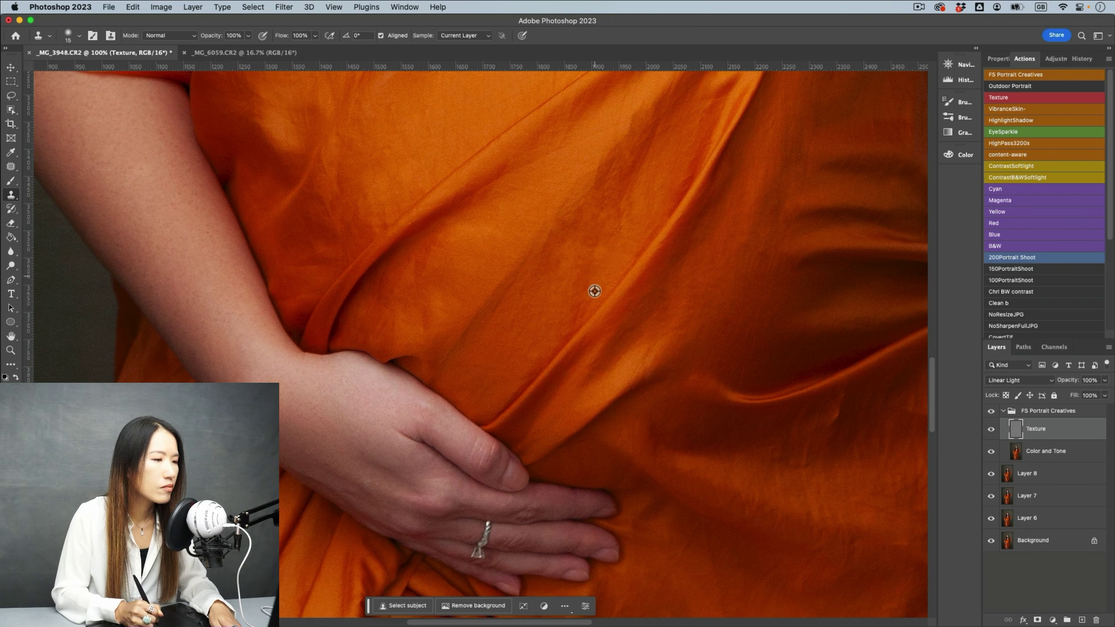
drag(594, 304, 633, 255)
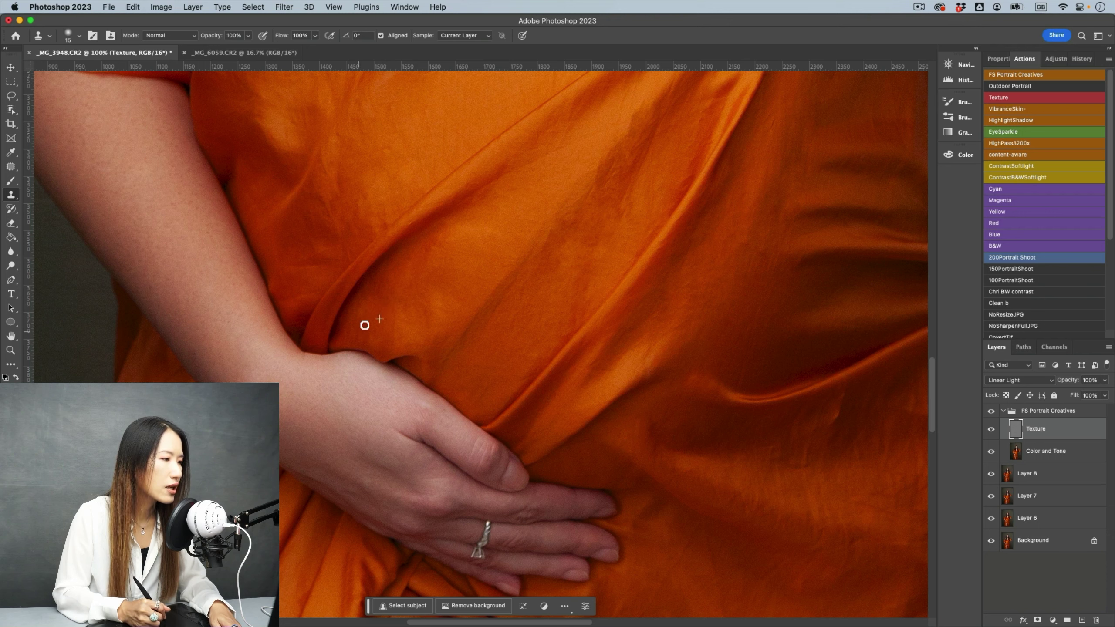
drag(444, 281, 515, 321)
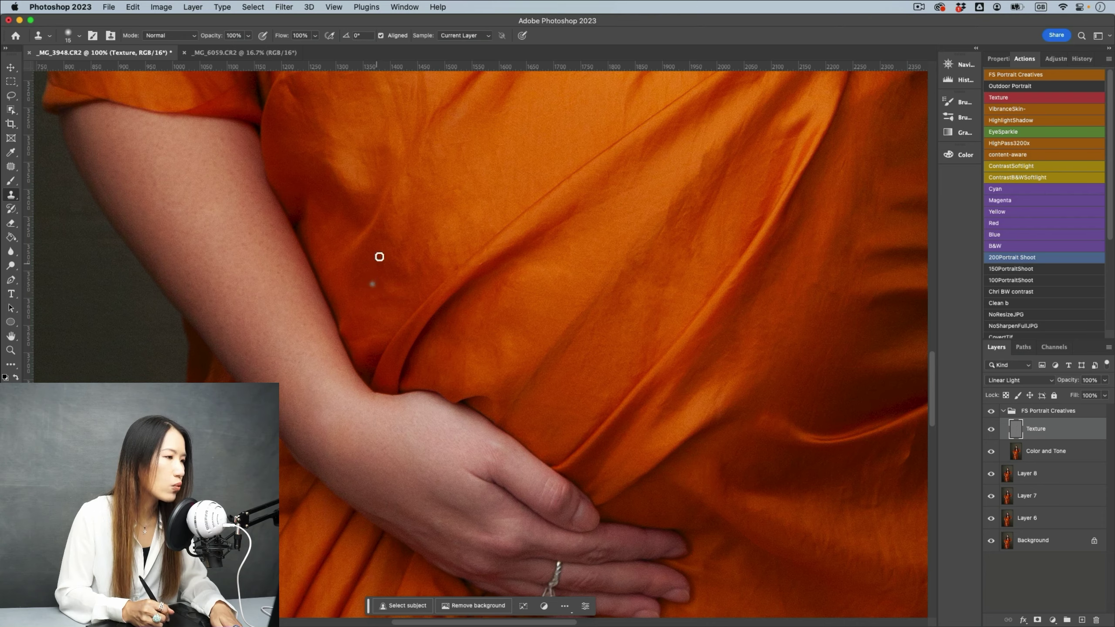
drag(413, 260, 423, 355)
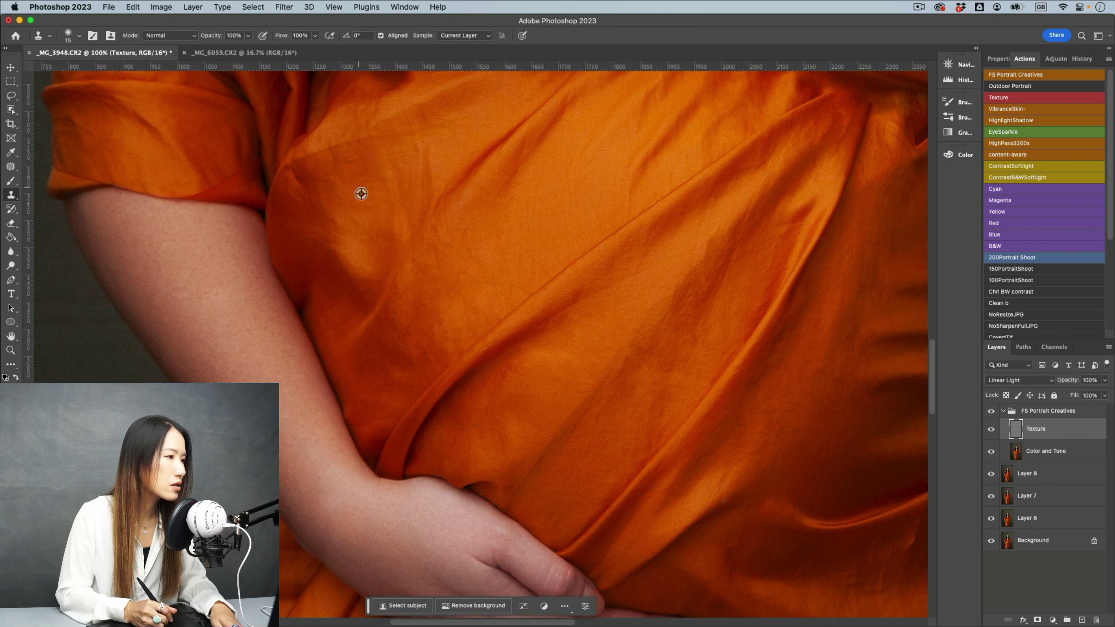
Step: Clean up the remaining fine texture lines from the upper belly down to the hip with the Clone Stamp
scroll(636, 321, down, 3)
scroll(636, 320, right, 3)
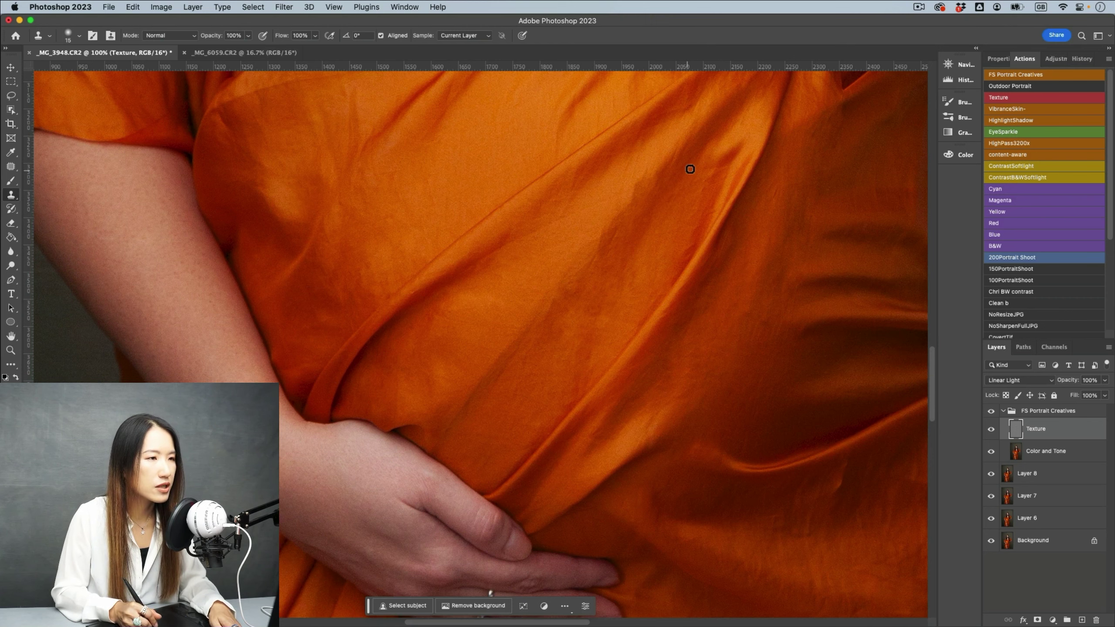
scroll(660, 236, down, 3)
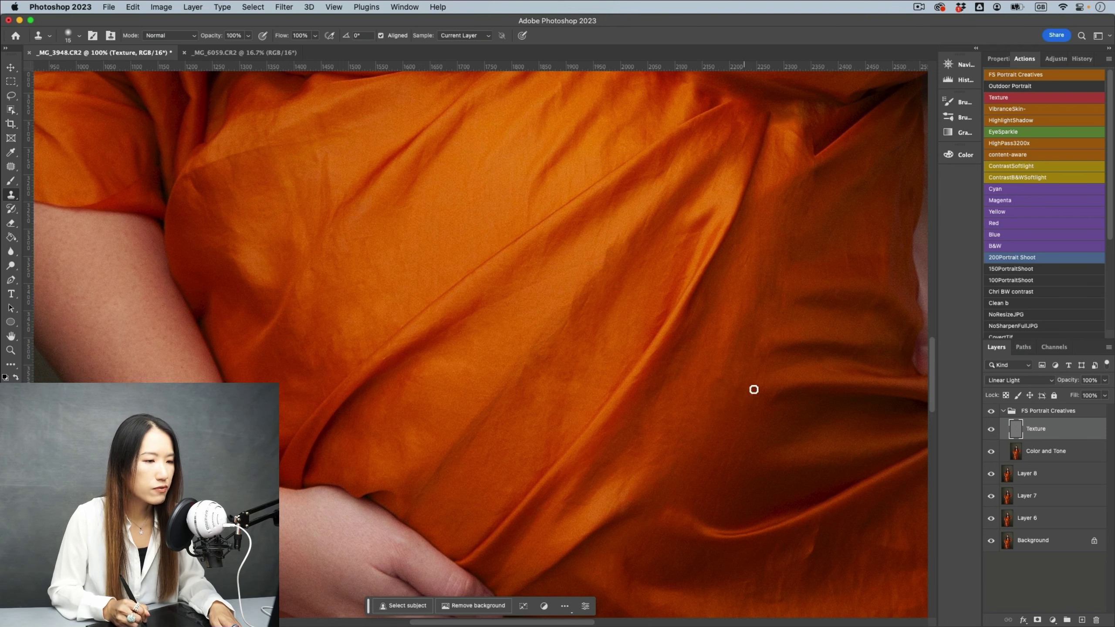
scroll(728, 386, down, 4)
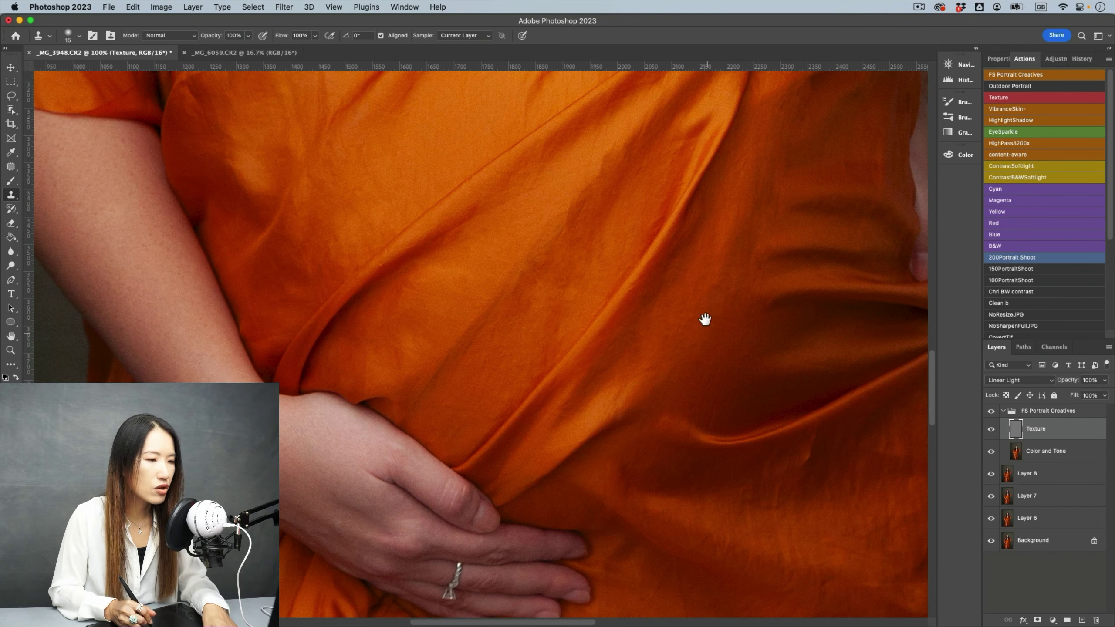
scroll(707, 319, down, 2)
scroll(699, 462, down, 3)
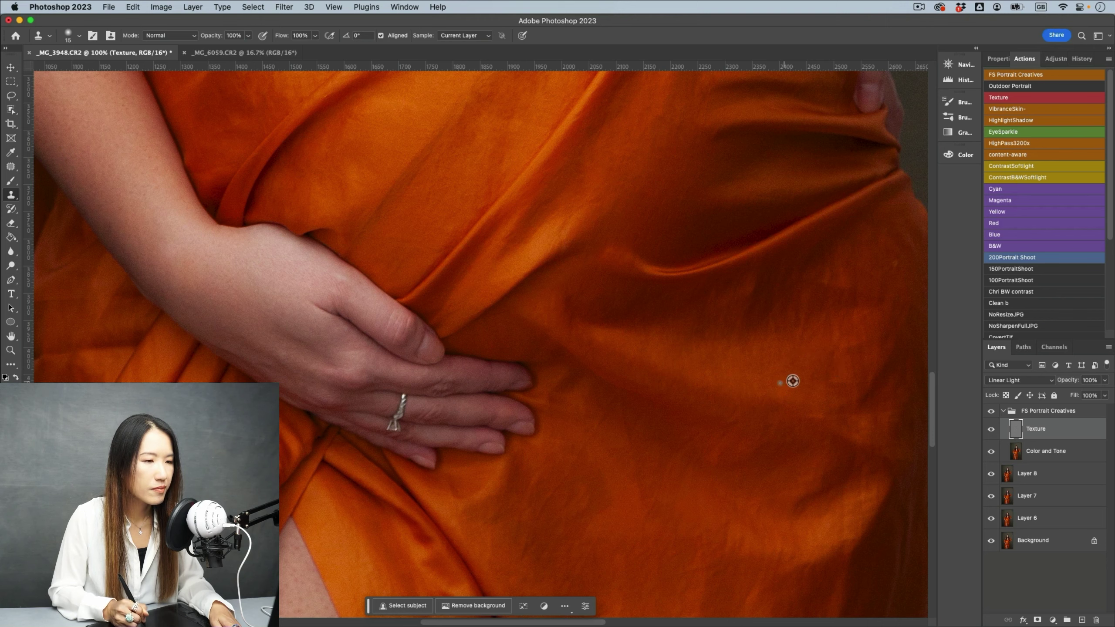
Step: Clone clean texture over the fine wrinkles on the skirt beside and below the fingers
scroll(762, 433, down, 3)
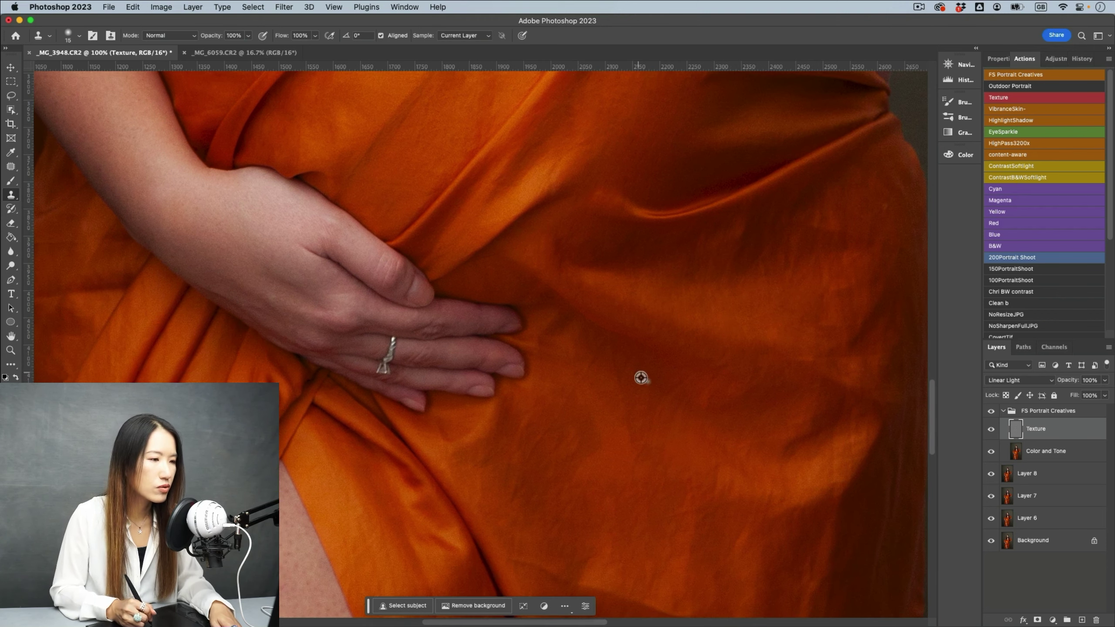
scroll(649, 390, down, 5)
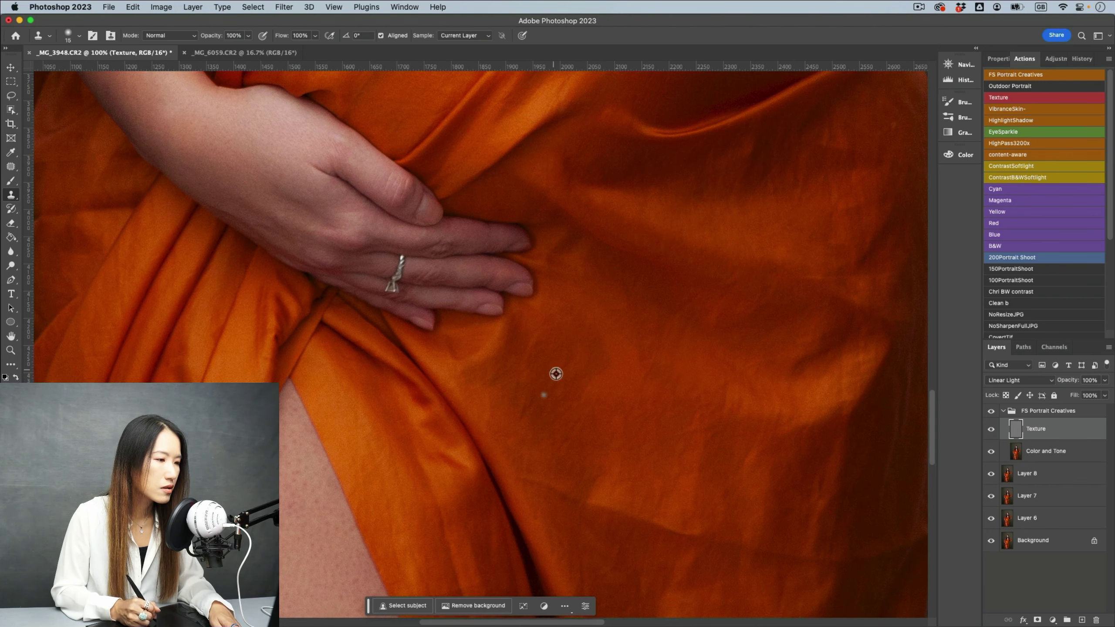
scroll(553, 386, down, 4)
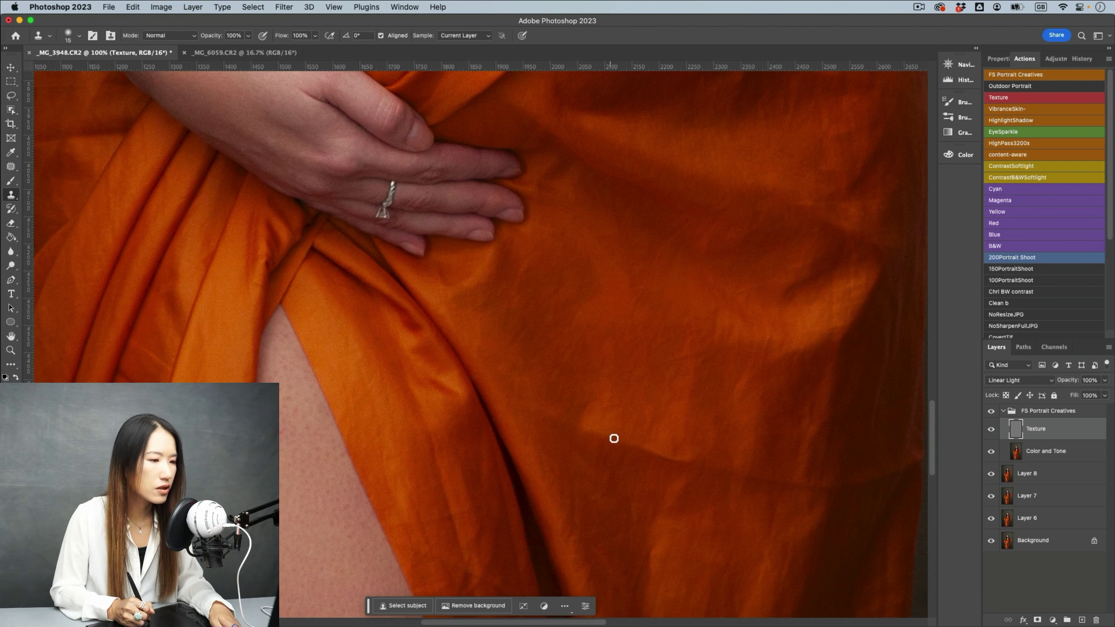
drag(665, 398, 581, 325)
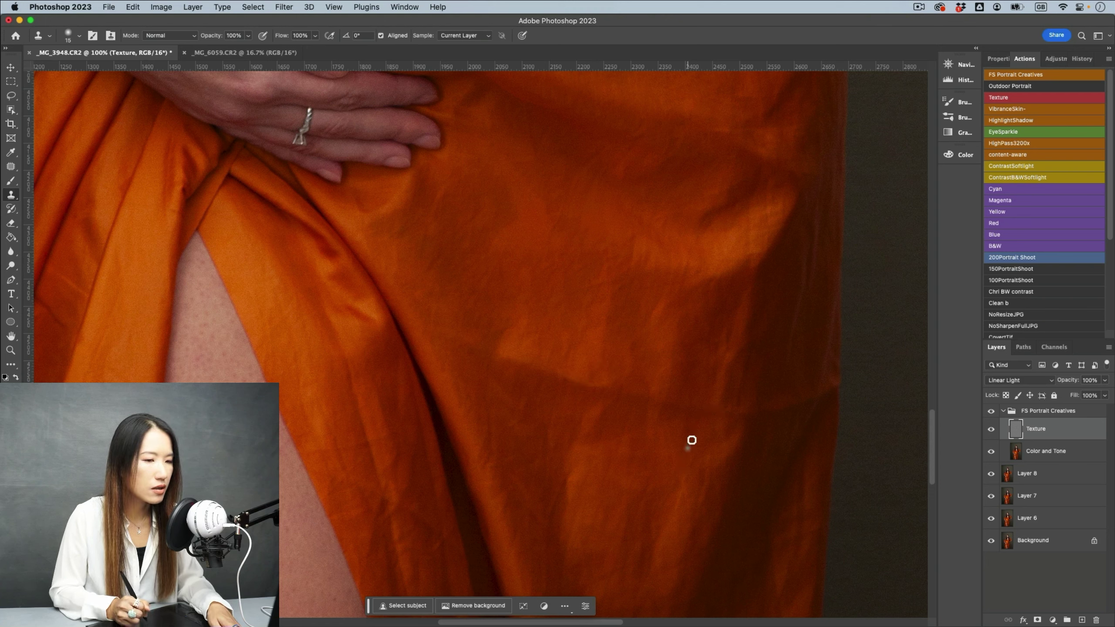
scroll(675, 378, down, 5)
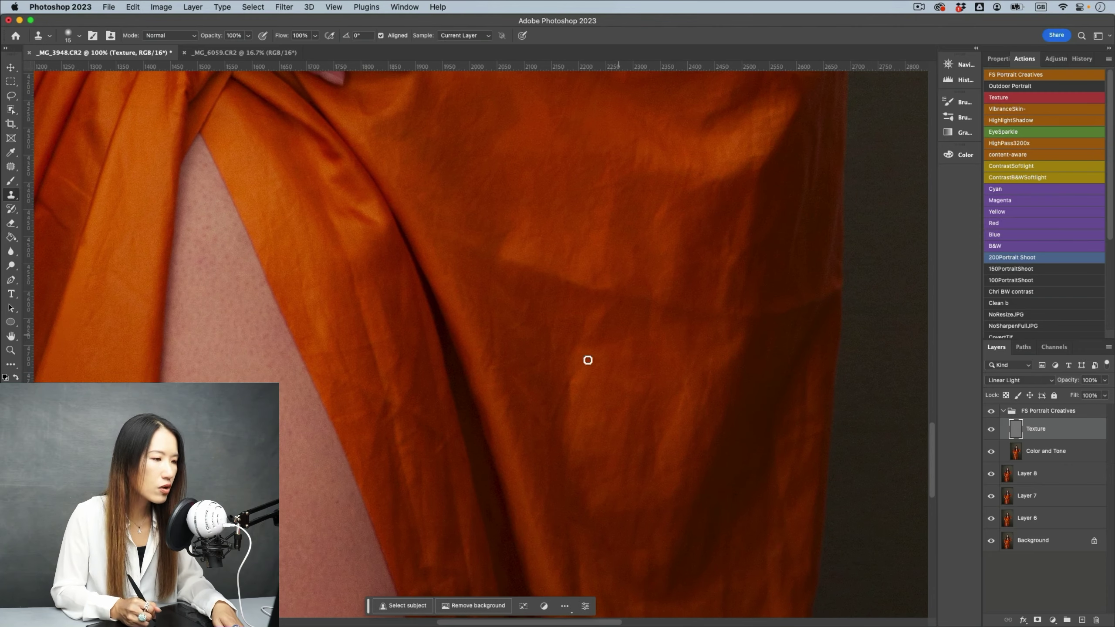
Step: Enlarge the Clone Stamp brush to 70 px and clone clean texture over the lines on the outer skirt highlight
key(bracketright)
key(bracketright)
key(bracketright)
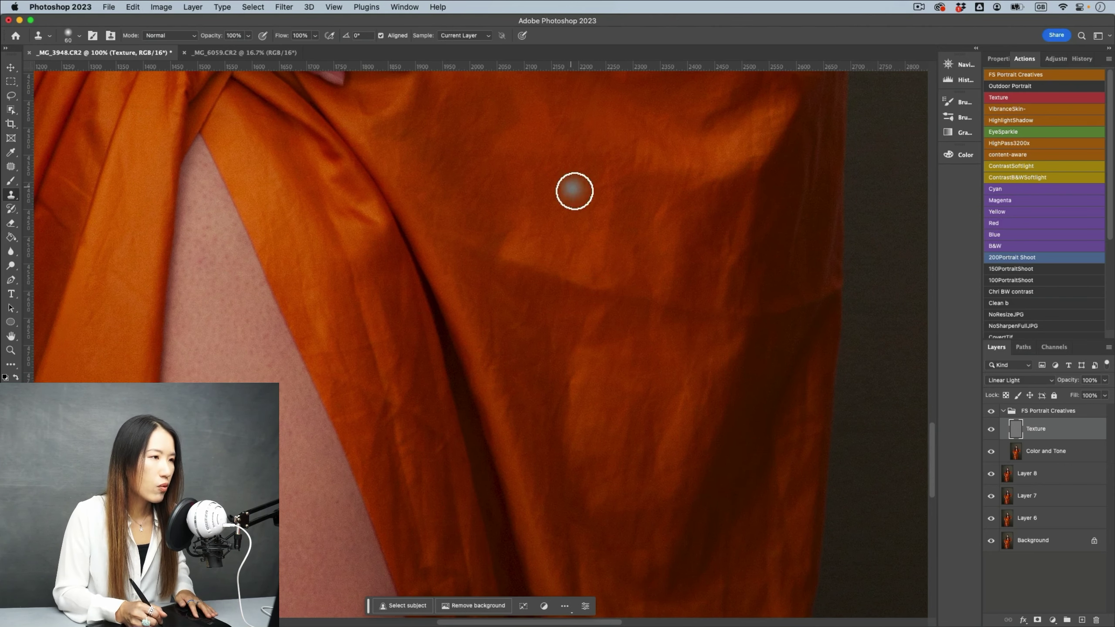
key(bracketright)
key(bracketright)
key(bracketright)
alt+click(628, 137)
mouse_move(716, 158)
mouse_down()
mouse_move(770, 134)
mouse_move(735, 146)
mouse_up()
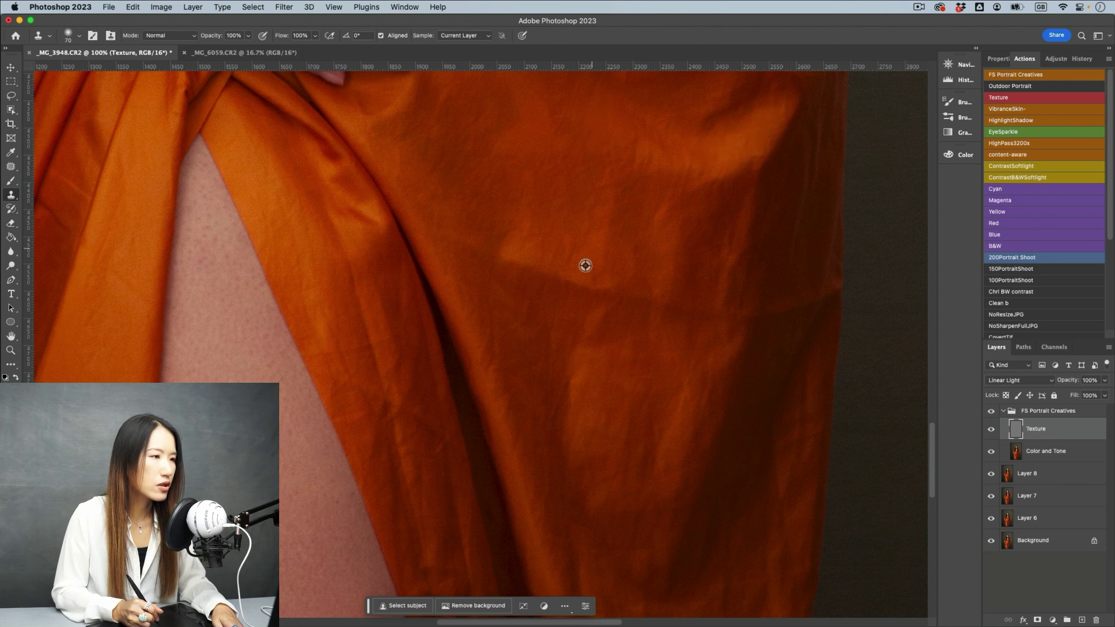
Step: Clone clean texture over the wrinkles in the middle of the skirt, just above the horizontal crease
alt+click(548, 128)
alt+click(529, 128)
mouse_move(537, 168)
mouse_down()
mouse_move(529, 192)
mouse_move(504, 176)
mouse_move(483, 216)
mouse_up()
alt+click(518, 139)
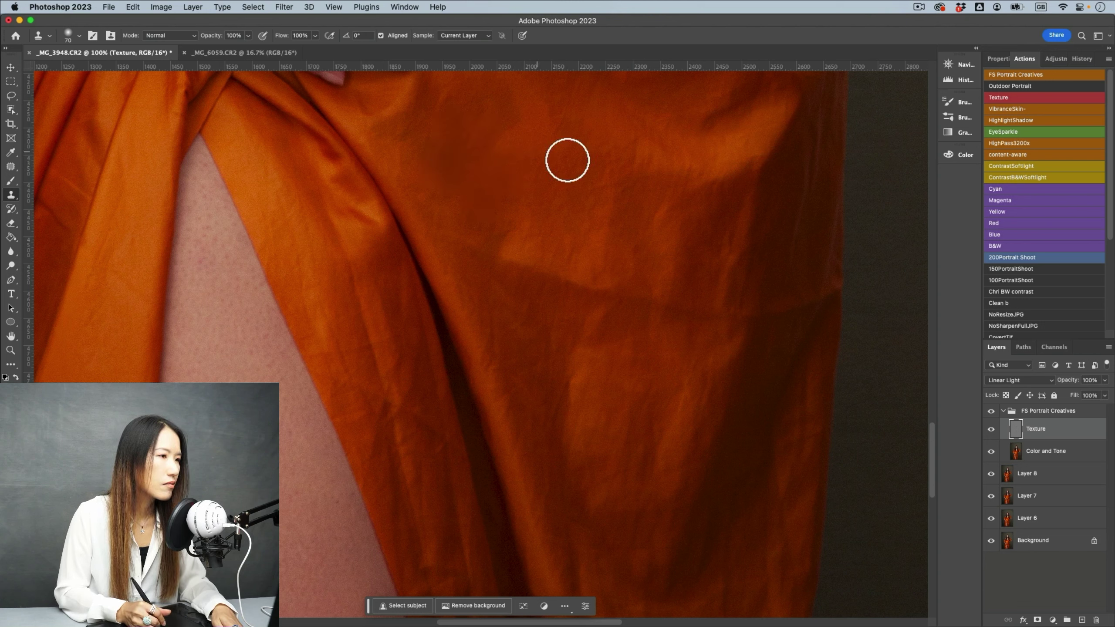
alt+click(532, 131)
mouse_move(594, 178)
mouse_down()
mouse_move(584, 213)
mouse_move(567, 163)
mouse_move(571, 244)
mouse_move(543, 239)
mouse_up()
alt+click(567, 164)
click(571, 244)
alt+click(555, 156)
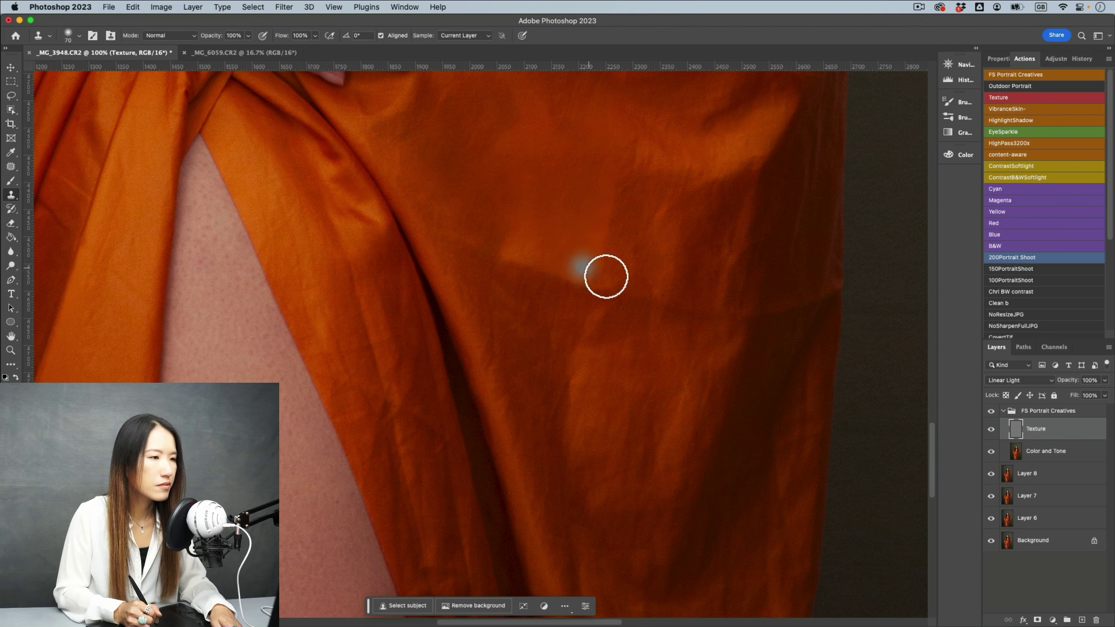
Step: Clone clean texture across the middle of the skirt's horizontal crease
alt+click(636, 303)
mouse_move(643, 271)
mouse_down()
mouse_move(653, 160)
mouse_move(697, 154)
mouse_move(665, 190)
mouse_move(659, 326)
mouse_move(649, 337)
mouse_up()
alt+click(633, 245)
alt+click(654, 209)
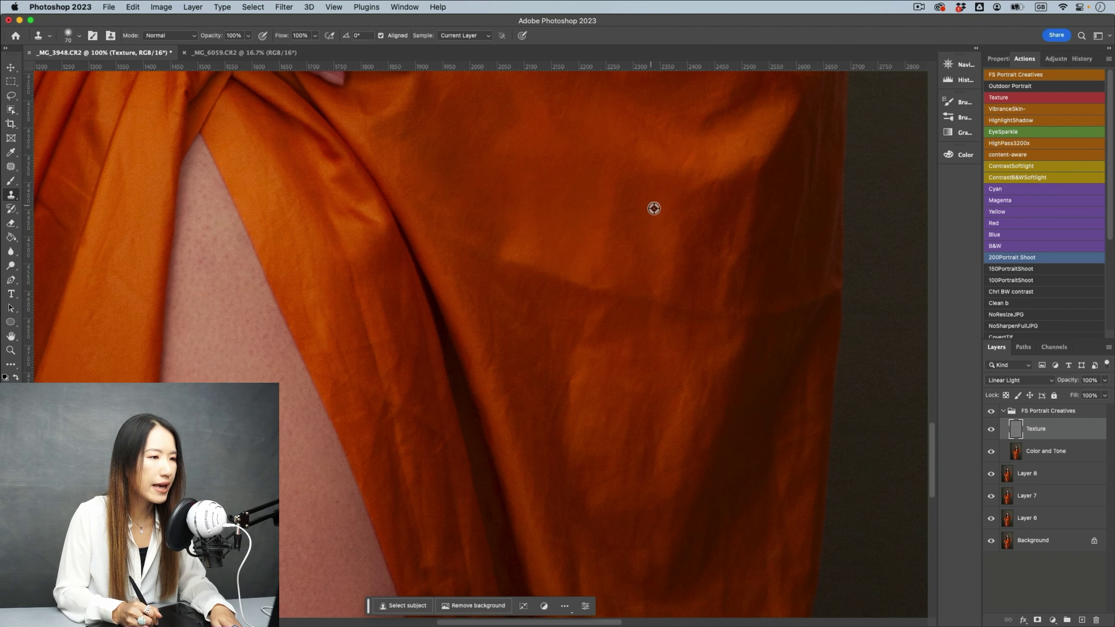
Step: Clone clean texture over the fine lines directly below the skirt's horizontal crease
key(super+minus)
key(super+minus)
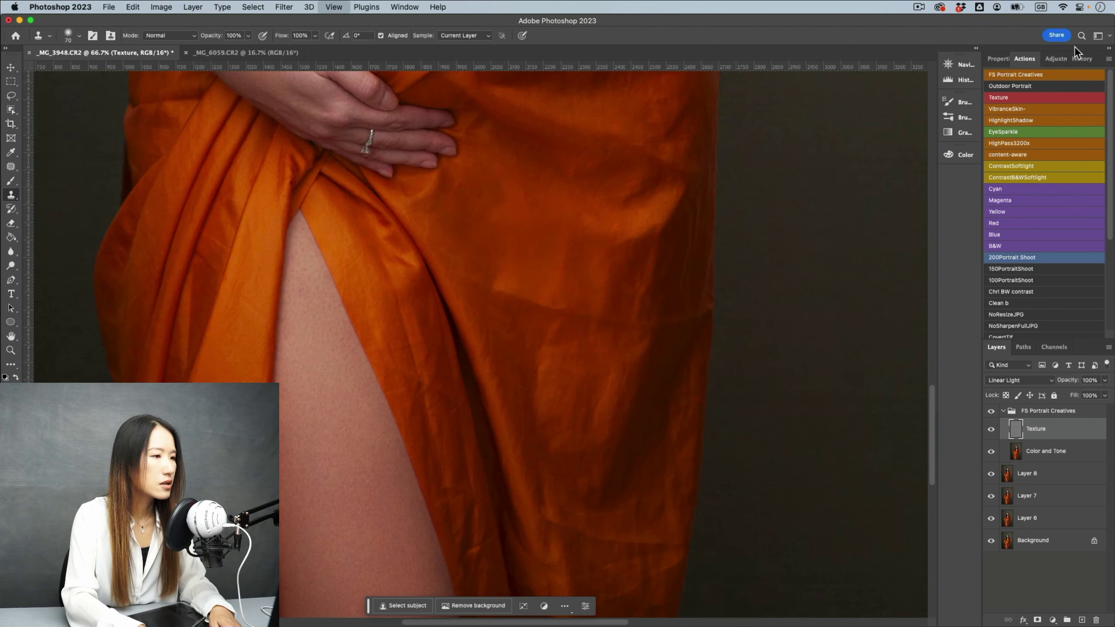
key(super+minus)
key(super+plus)
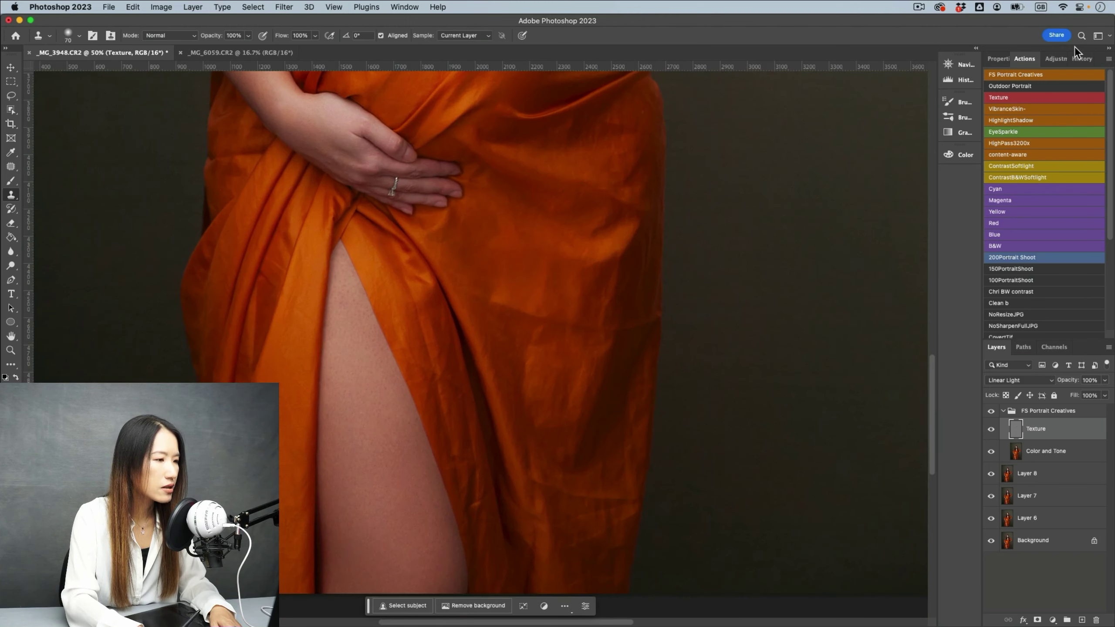
key(super+plus)
alt+click(530, 268)
mouse_move(523, 329)
mouse_down()
mouse_move(515, 324)
mouse_move(523, 335)
mouse_up()
alt+click(530, 267)
alt+click(517, 244)
alt+click(521, 255)
Step: Clone clean texture along the long dark fold beside the leg slit to smooth its fine wrinkles
mouse_move(477, 294)
mouse_down()
mouse_move(499, 356)
mouse_move(513, 323)
mouse_move(507, 359)
mouse_up()
alt+click(491, 309)
alt+click(509, 339)
mouse_move(488, 314)
mouse_down()
mouse_move(463, 289)
mouse_move(454, 267)
mouse_move(469, 255)
mouse_move(430, 209)
mouse_up()
alt+click(468, 238)
alt+click(470, 277)
mouse_move(504, 349)
mouse_down()
mouse_move(503, 338)
mouse_move(537, 432)
mouse_up()
alt+click(511, 322)
alt+click(514, 323)
drag(536, 338, 513, 256)
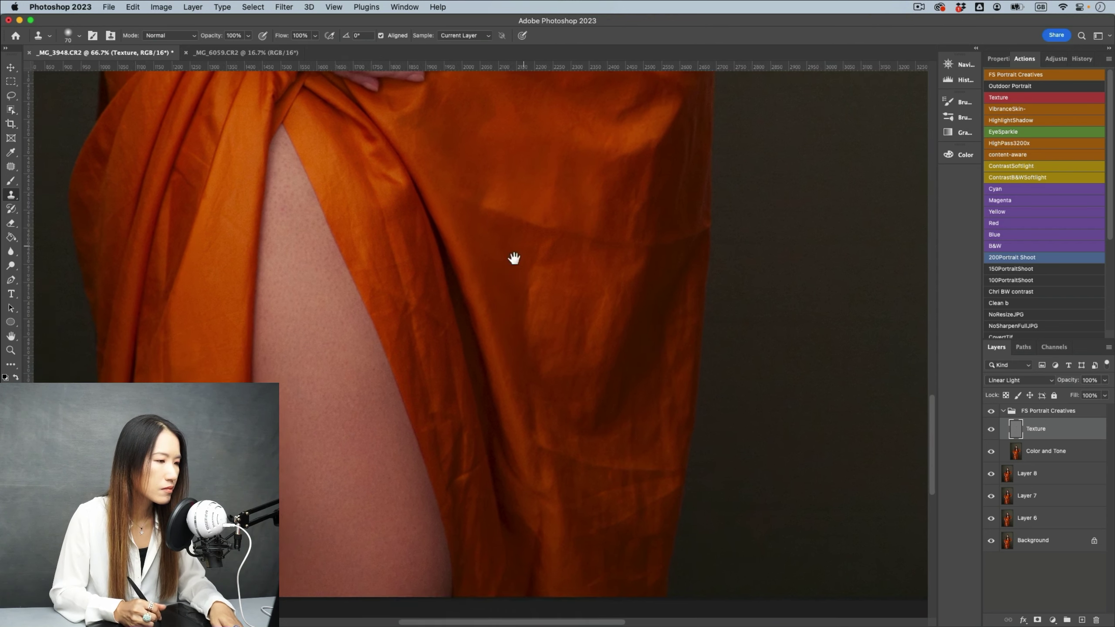
Step: Clone clean texture over the vertical wrinkles on the inner part of the lower skirt panel
alt+click(585, 262)
alt+click(582, 298)
mouse_move(546, 319)
mouse_down()
mouse_move(581, 298)
mouse_move(562, 284)
mouse_move(555, 333)
mouse_up()
alt+click(549, 289)
mouse_move(554, 248)
mouse_down()
mouse_move(527, 252)
mouse_move(540, 277)
mouse_move(588, 279)
mouse_move(566, 331)
mouse_up()
alt+click(543, 278)
alt+click(576, 303)
mouse_move(580, 283)
mouse_down()
mouse_move(572, 364)
mouse_move(580, 307)
mouse_move(607, 293)
mouse_move(592, 361)
mouse_up()
Step: Clone clean texture over the wrinkles in the centre of the lower skirt panel
alt+click(599, 274)
drag(632, 279, 599, 354)
alt+click(588, 307)
mouse_move(552, 321)
mouse_down()
mouse_move(555, 301)
mouse_move(548, 411)
mouse_move(574, 410)
mouse_move(580, 449)
mouse_move(606, 400)
mouse_up()
alt+click(573, 307)
alt+click(593, 324)
Step: Clone clean texture along the outer edge of the lower skirt, around the lower horizontal crease
drag(676, 430, 683, 309)
alt+click(674, 413)
drag(675, 390, 677, 463)
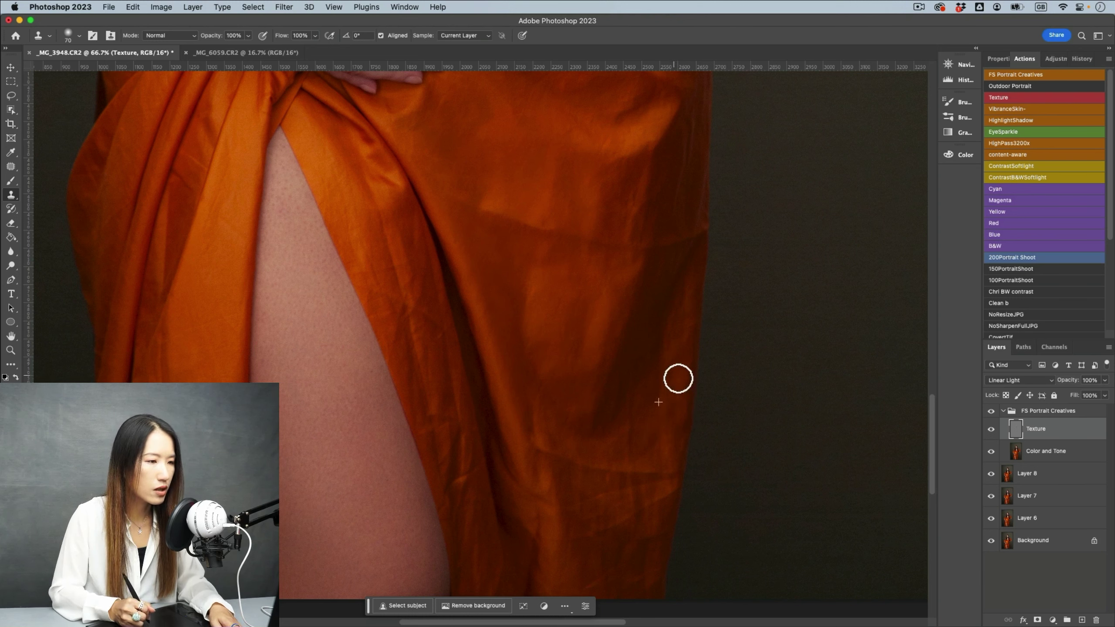
alt+click(673, 373)
click(692, 303)
alt+click(662, 397)
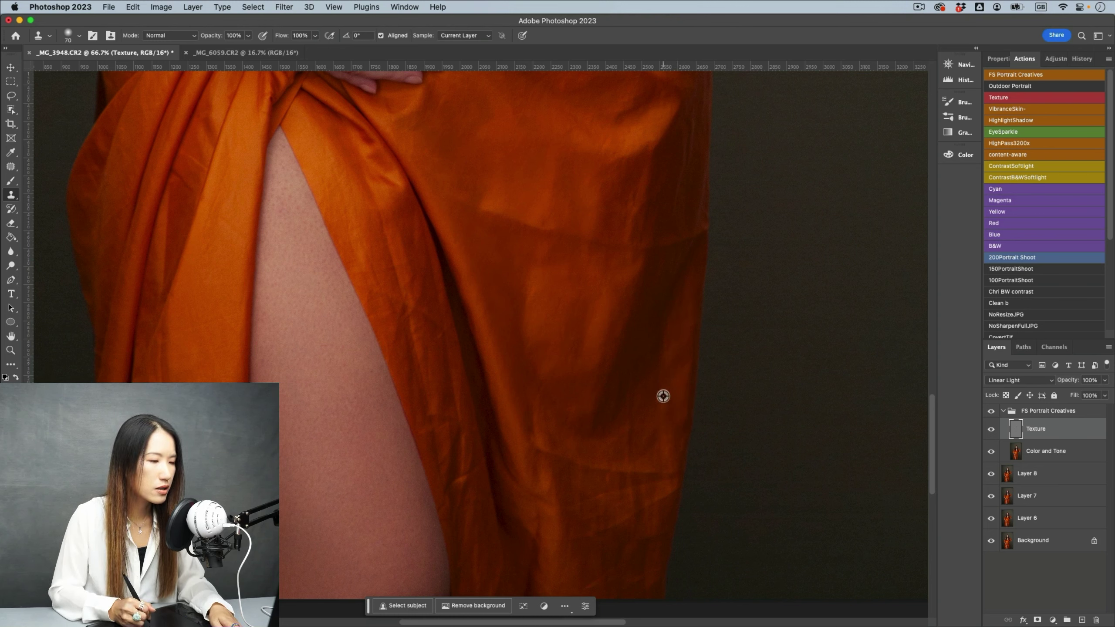
alt+click(660, 399)
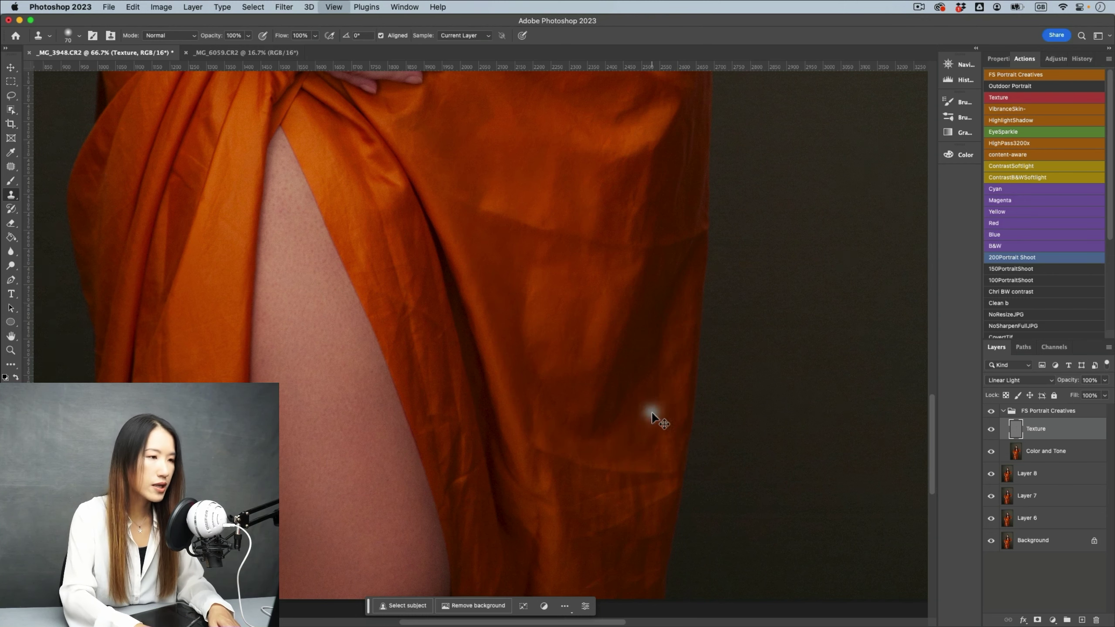
key(super+minus)
key(super+minus)
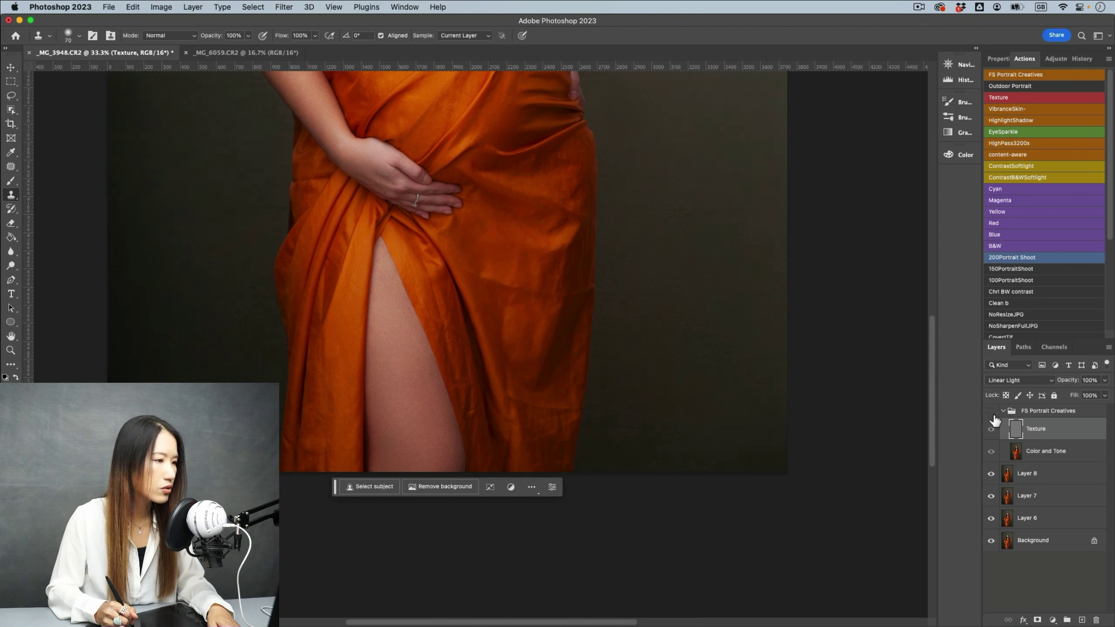
Step: Clone clean texture over the creases on the narrow strip of skirt fabric bordering the leg slit
key(super+plus)
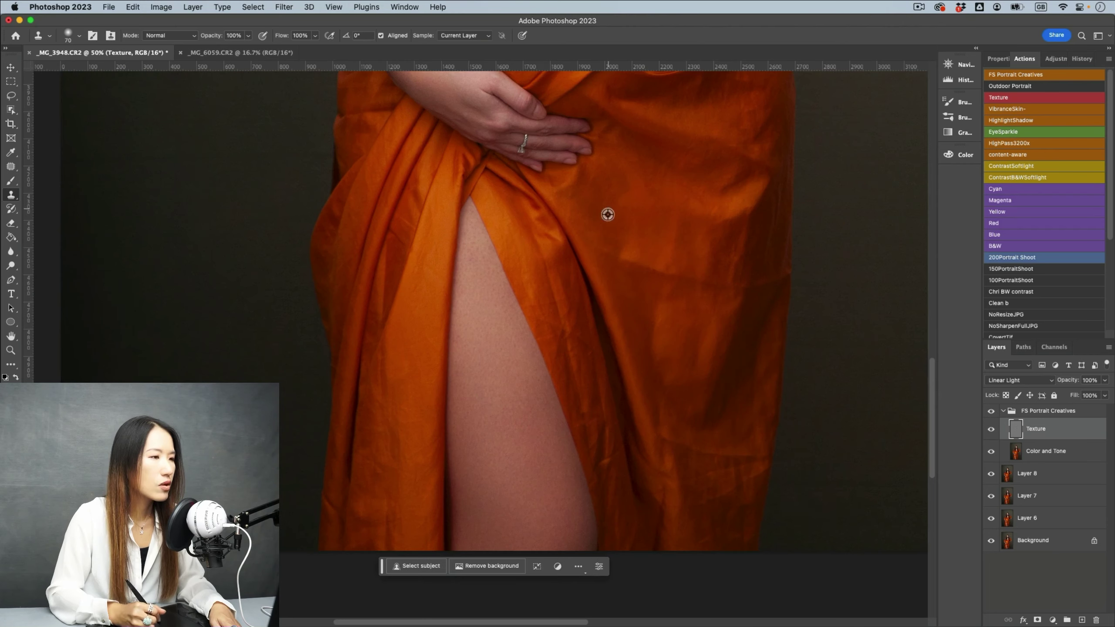
alt+click(534, 248)
click(556, 346)
alt+click(552, 279)
click(594, 375)
click(584, 385)
alt+click(556, 293)
click(593, 398)
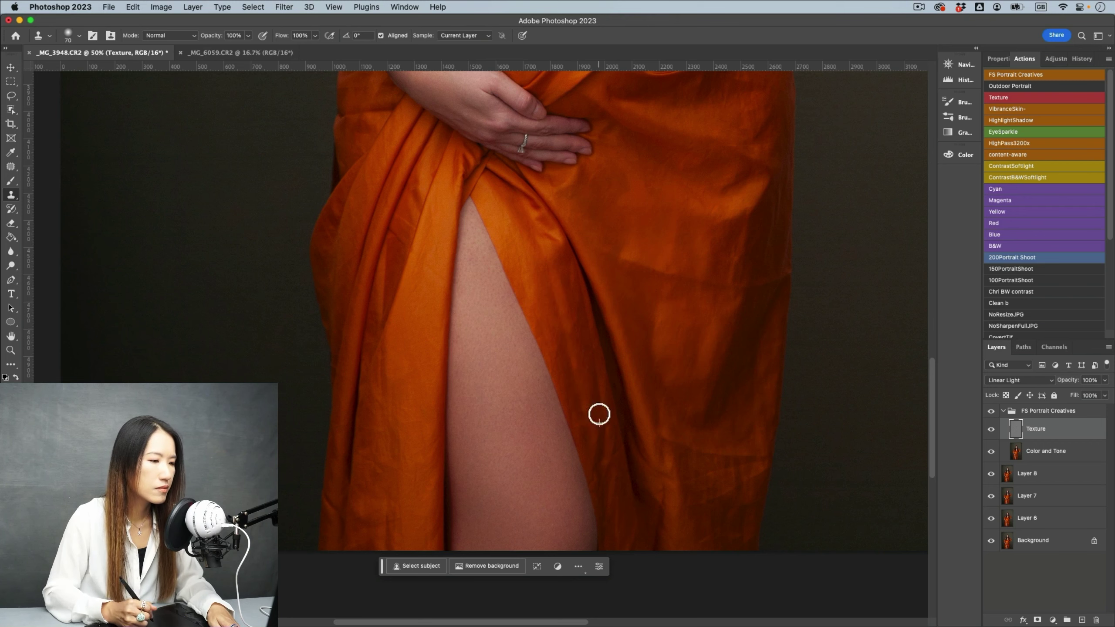
Step: Clone clean texture along the lower skirt's outer edge and check the gathered panel on the other side of the slit
scroll(597, 411, down, 3)
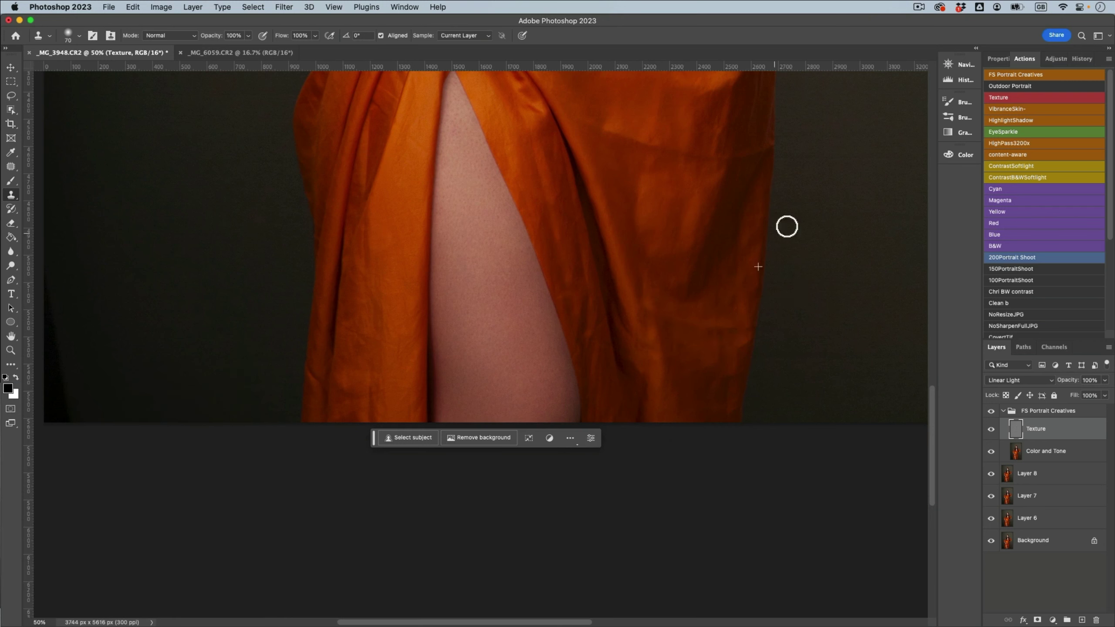
scroll(562, 312, up, 5)
scroll(562, 313, left, 2)
mouse_move(456, 207)
mouse_down()
mouse_move(403, 391)
mouse_move(415, 376)
mouse_move(419, 519)
mouse_up()
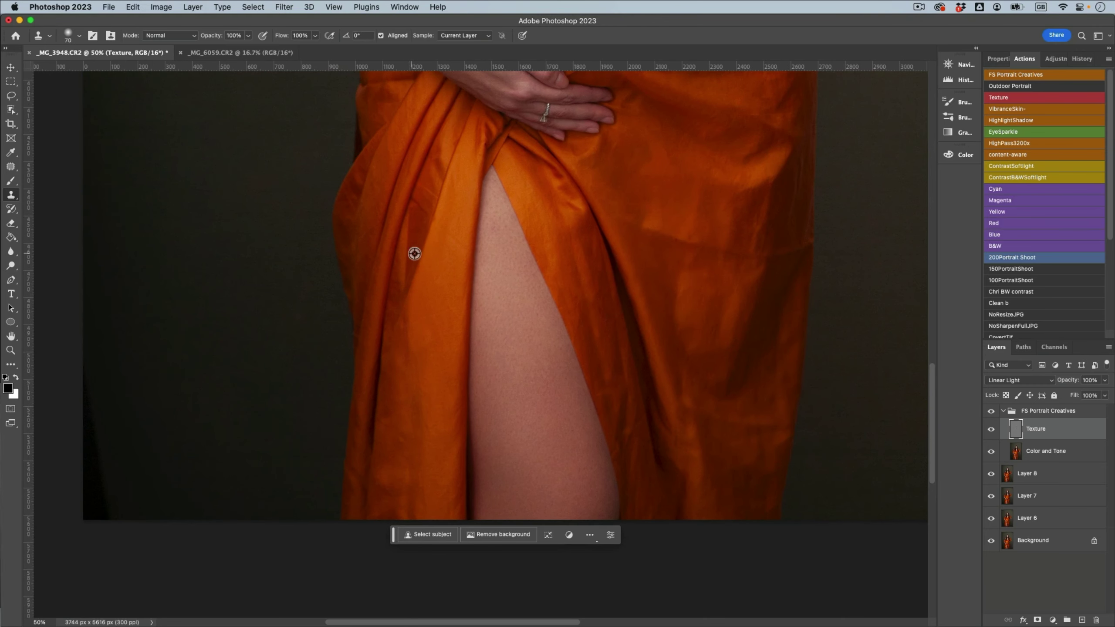
Step: Clone clean texture over the small wrinkles at both hips and up across the belly fabric
scroll(355, 201, up, 3)
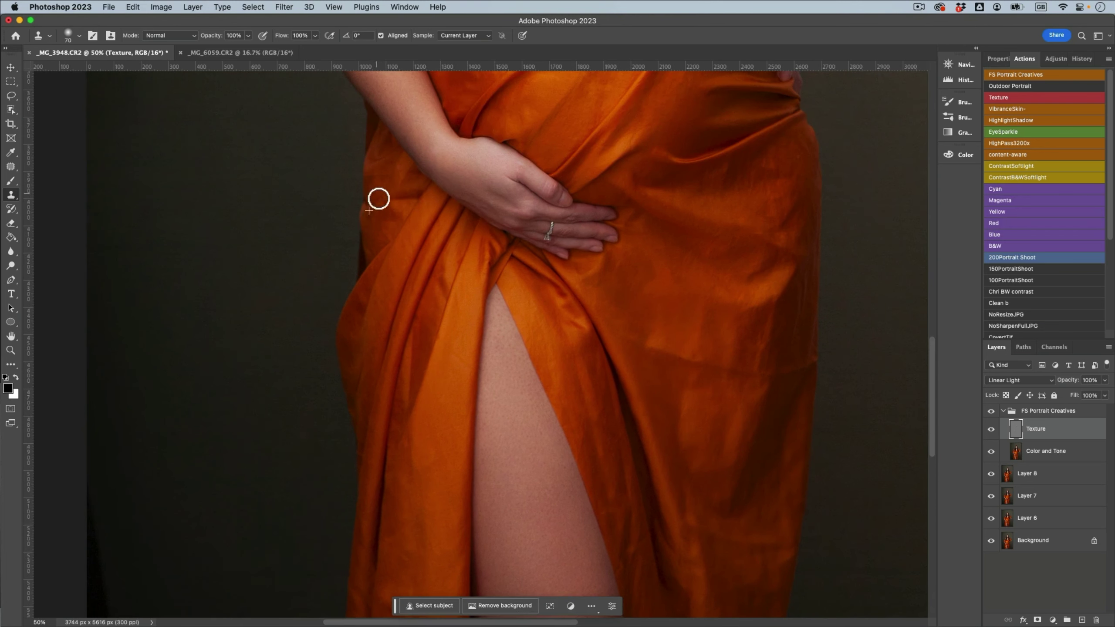
scroll(746, 316, up, 3)
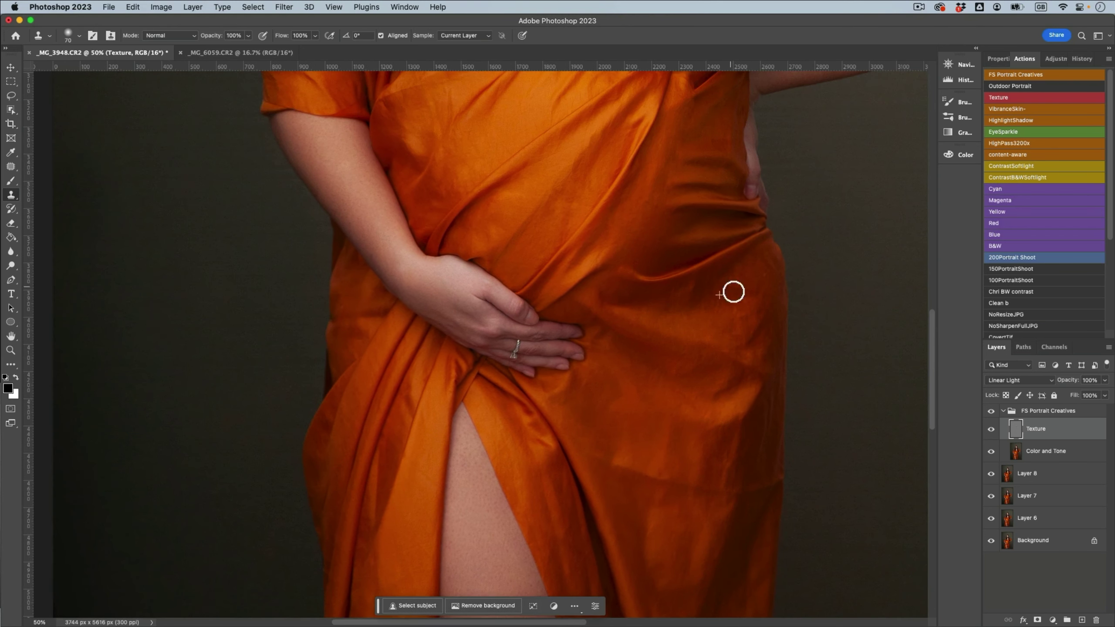
scroll(630, 261, up, 3)
scroll(630, 262, left, 1)
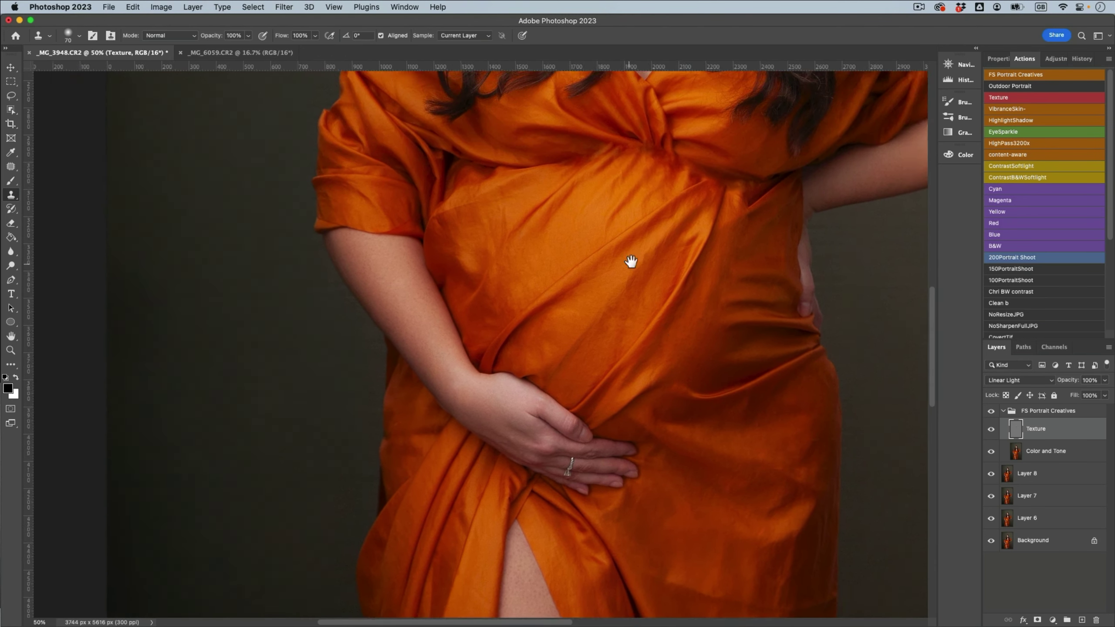
scroll(631, 261, up, 1)
scroll(630, 261, left, 1)
scroll(527, 299, up, 2)
scroll(526, 298, left, 1)
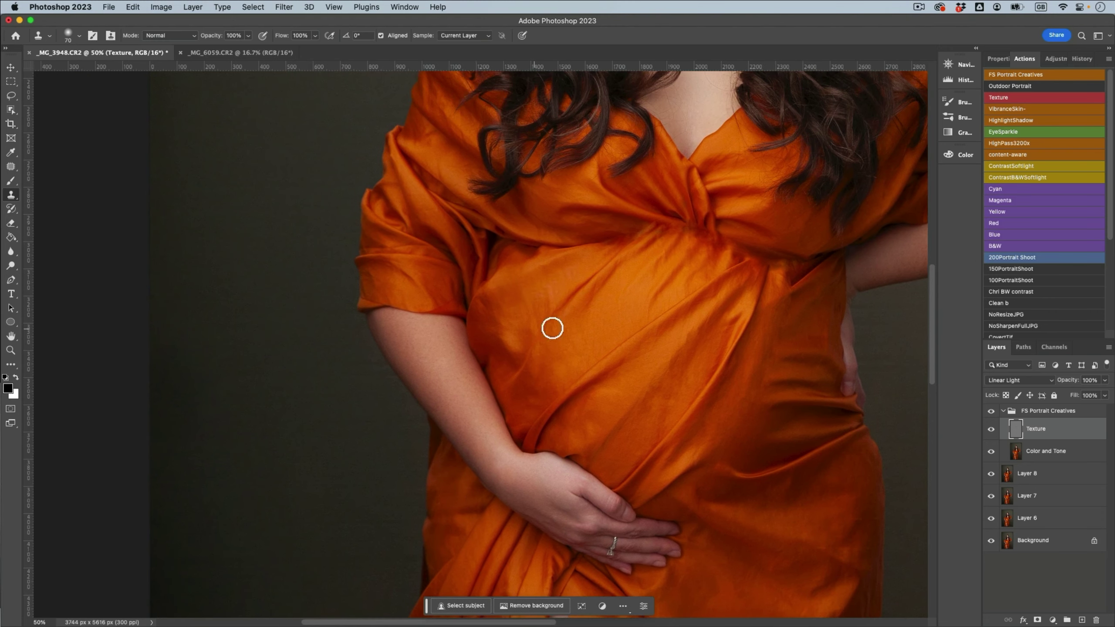
scroll(483, 286, up, 2)
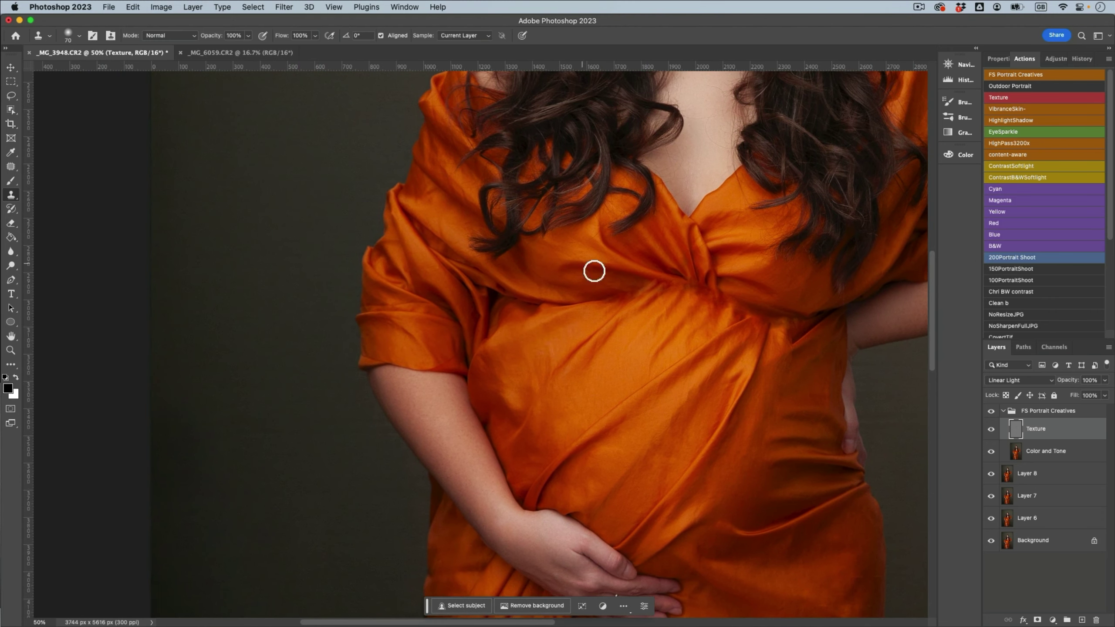
Step: Clone clean texture over the fine creases on the bodice and the shoulder drape of the sleeve
scroll(747, 285, up, 2)
scroll(747, 285, right, 3)
scroll(747, 285, right, 3)
scroll(747, 285, down, 1)
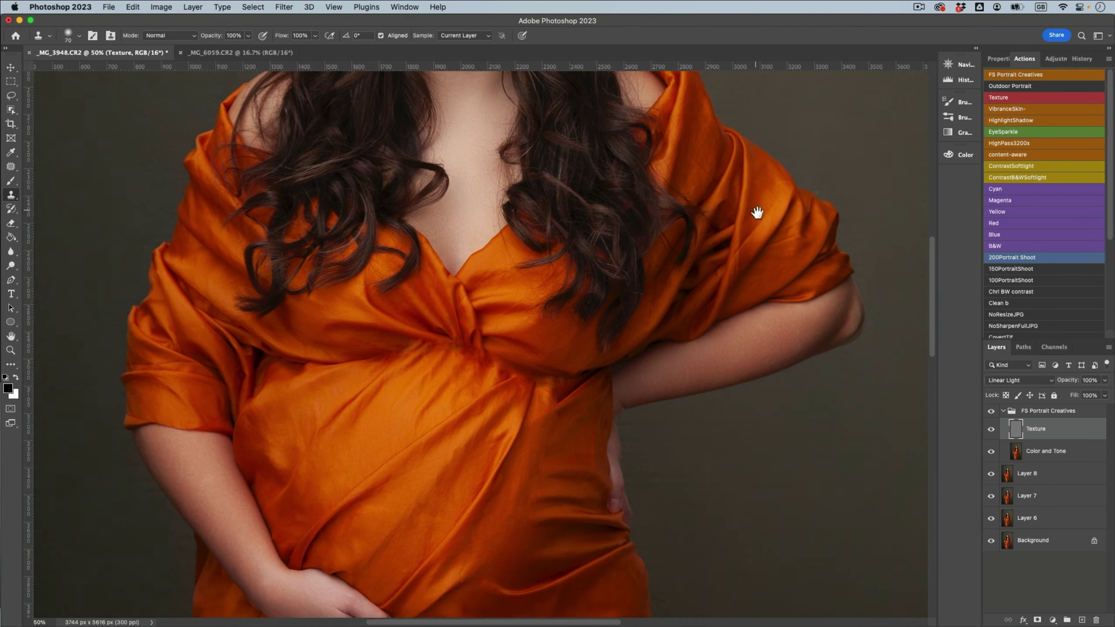
scroll(697, 128, up, 2)
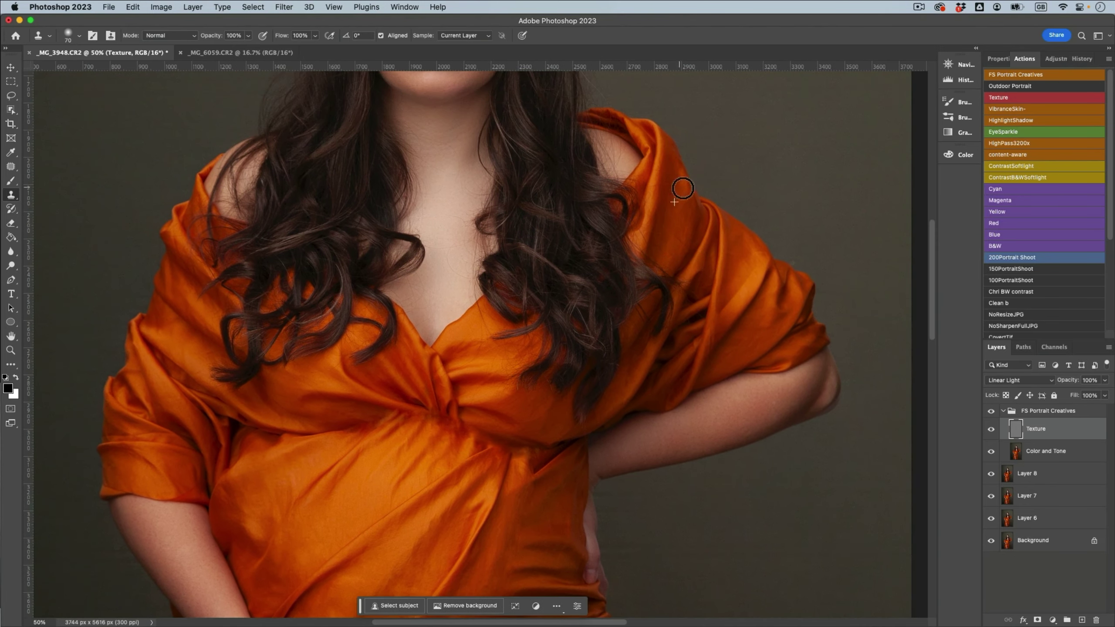
Step: Clone clean texture over the remaining fine wrinkles on the belly and side of the waist
scroll(540, 351, down, 5)
scroll(539, 351, left, 2)
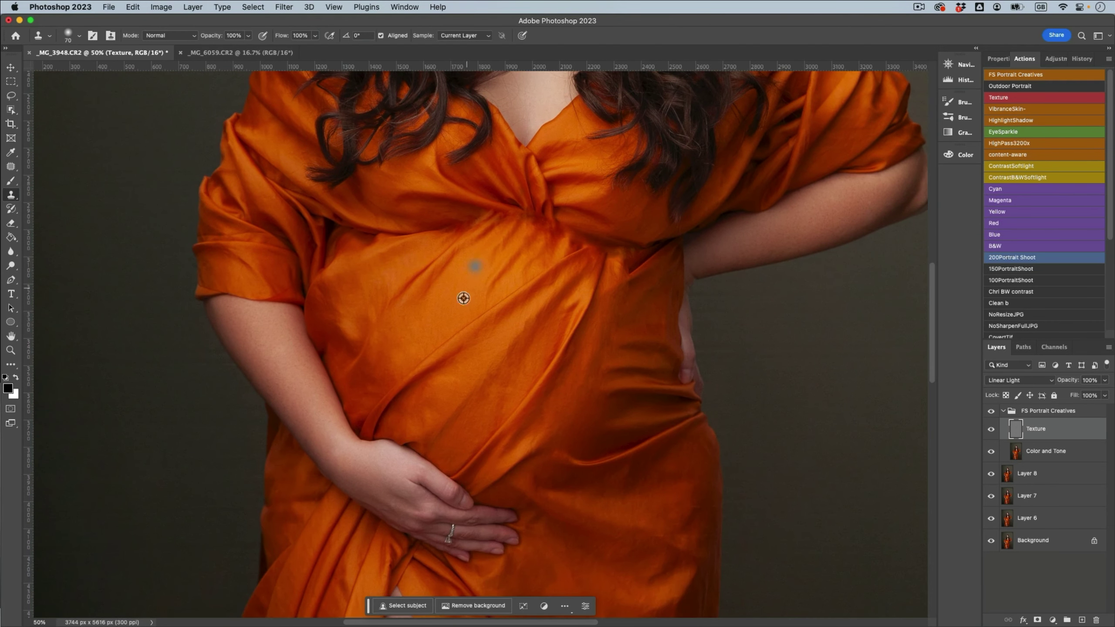
click(622, 381)
key(super+equal)
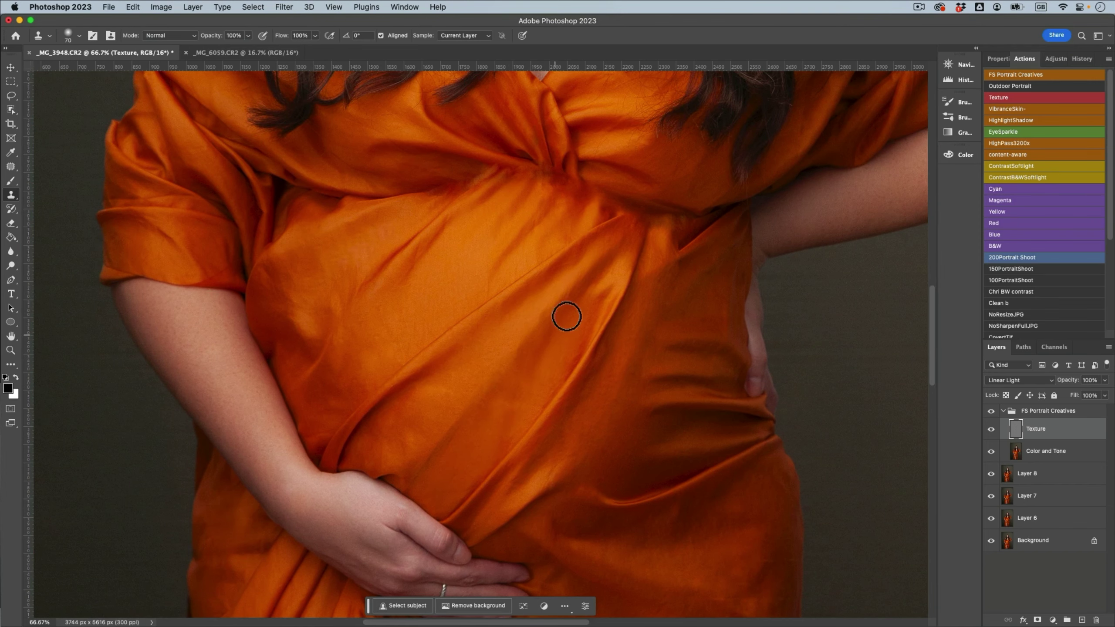
Step: Select the Color and Tone layer and set the Clone Stamp to sample Current & Below
key(super+minus)
key(super+minus)
key(super+equal)
key(super+minus)
key(super+minus)
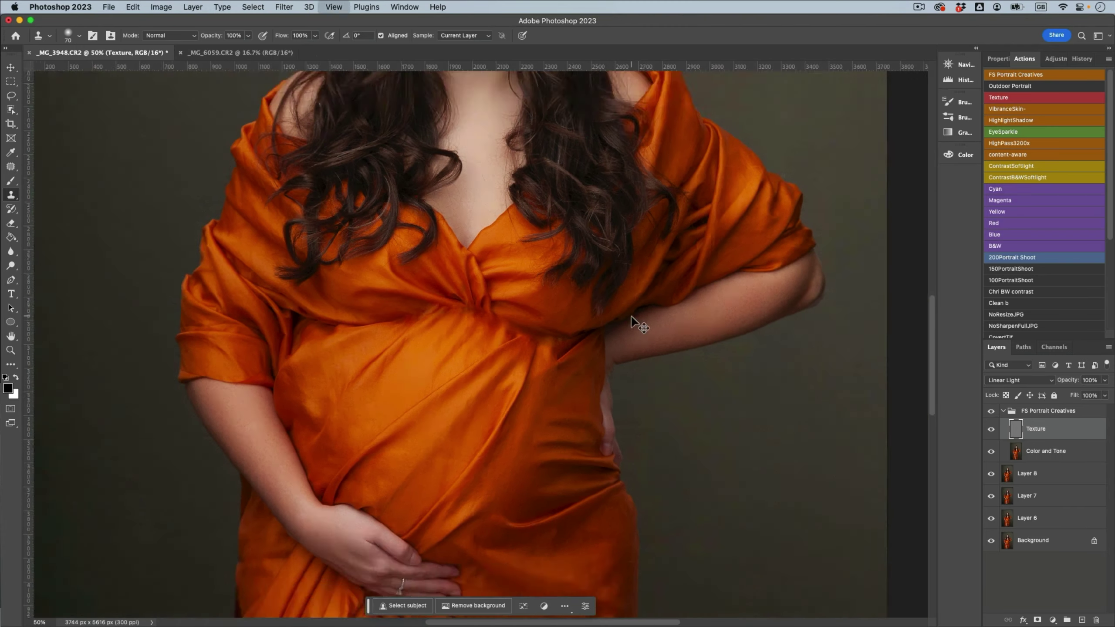
key(super+equal)
drag(589, 584, 563, 396)
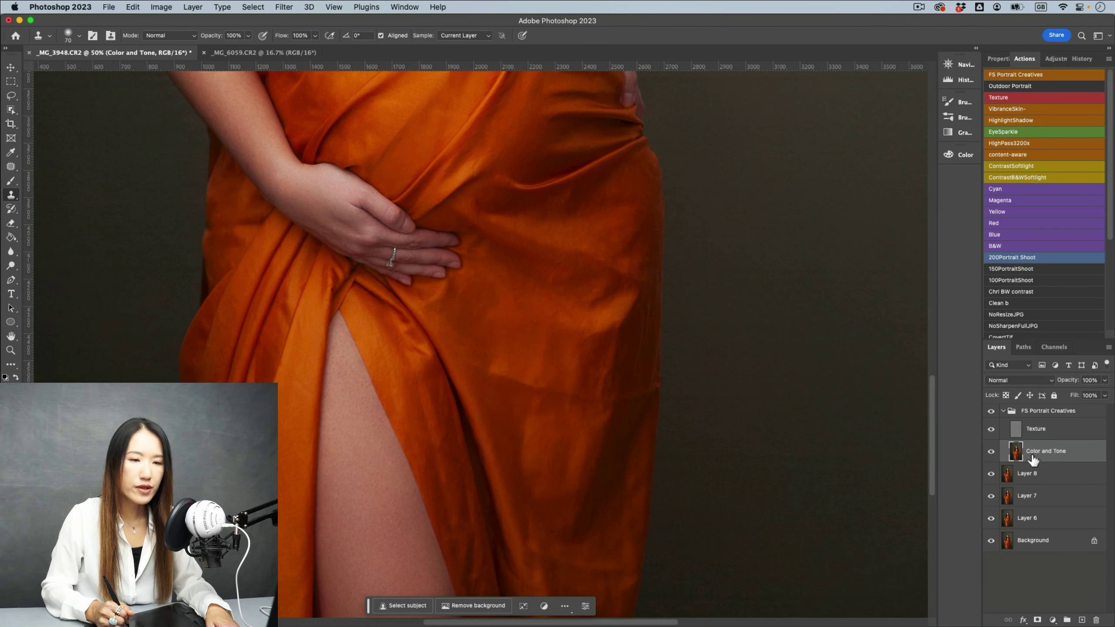
click(483, 36)
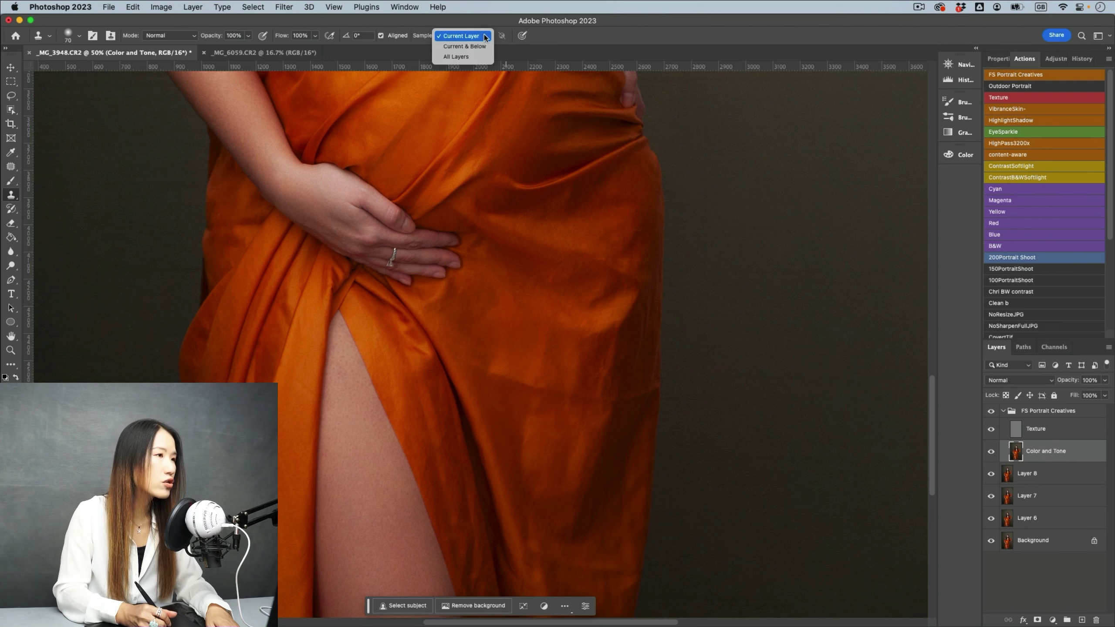
click(482, 44)
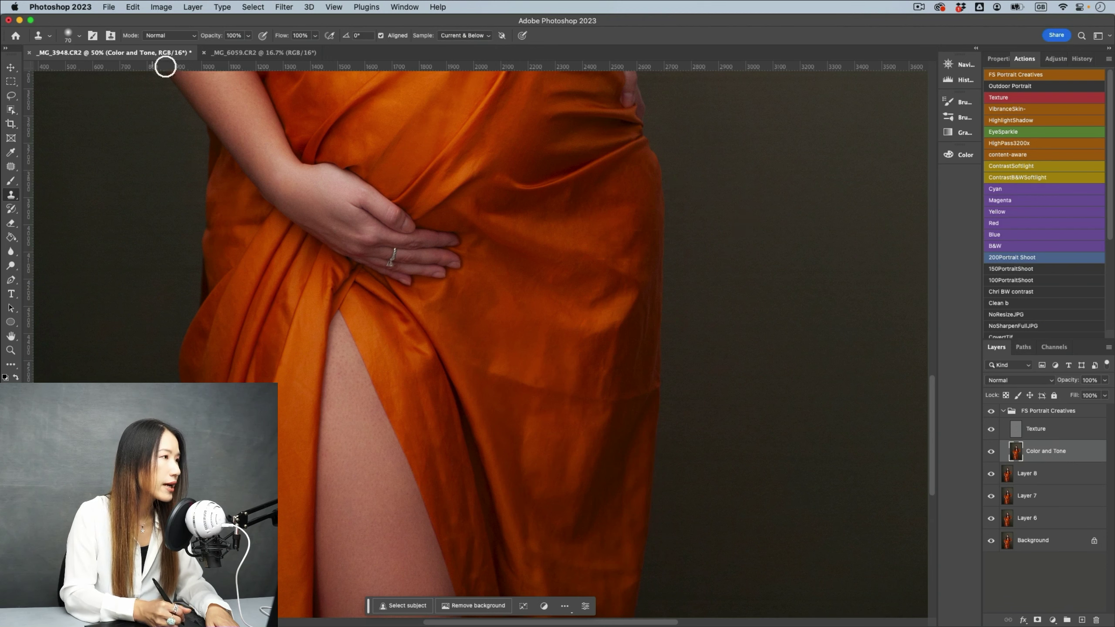
Step: Lasso the horizontal crease across the lower skirt and apply a Gaussian Blur with a 19.0-pixel radius
click(10, 95)
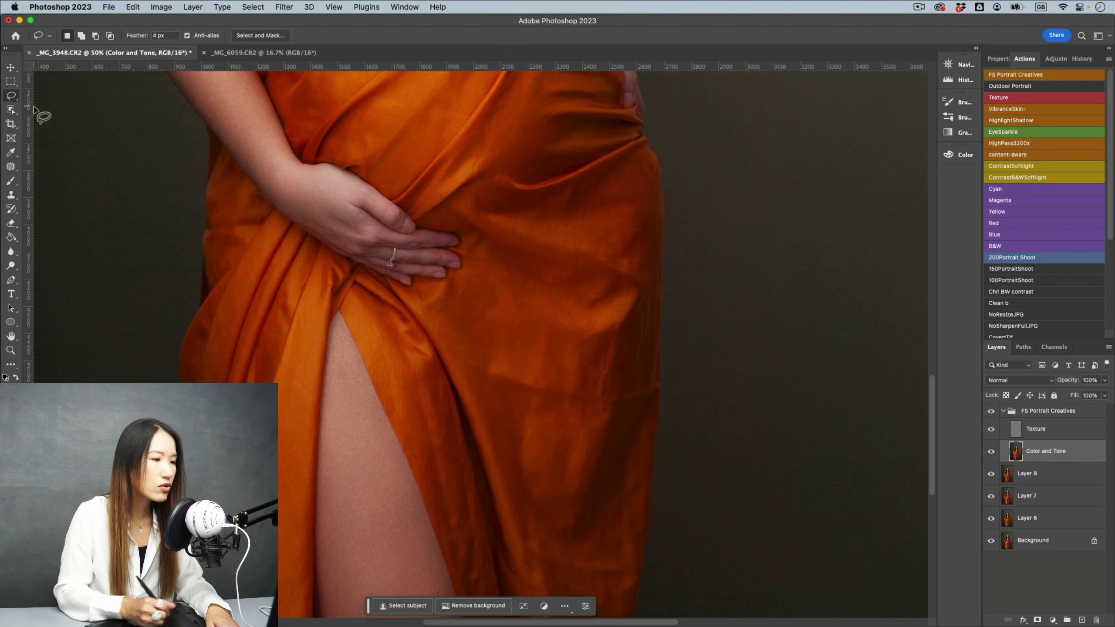
mouse_move(507, 391)
mouse_down()
mouse_move(467, 373)
mouse_move(462, 355)
mouse_move(654, 387)
mouse_move(647, 404)
mouse_move(601, 409)
mouse_move(505, 391)
mouse_up()
click(284, 6)
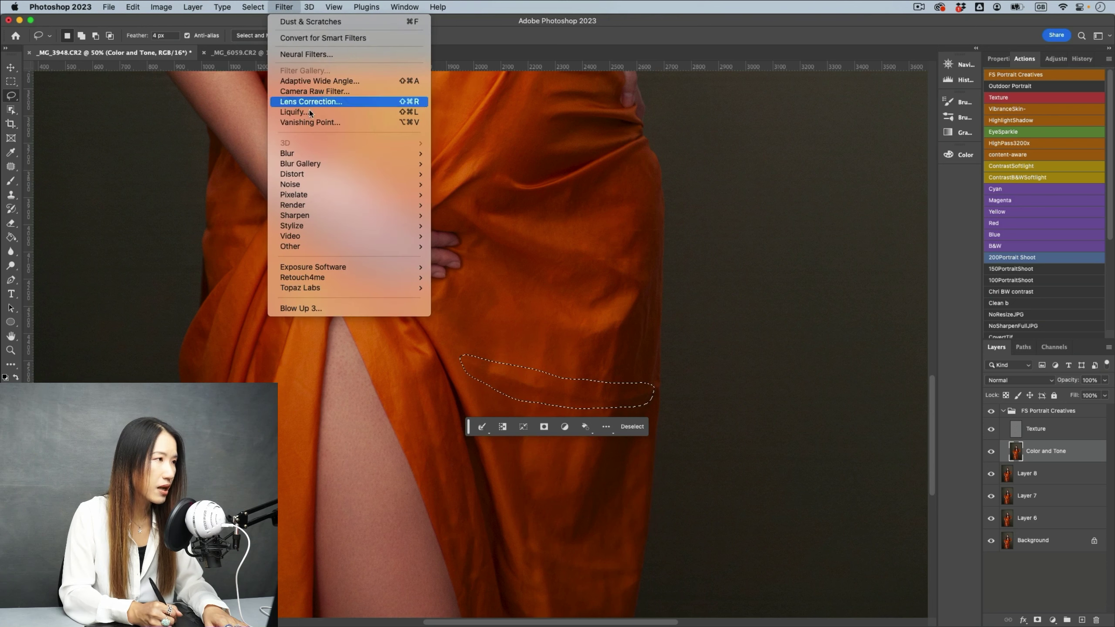
mouse_move(321, 154)
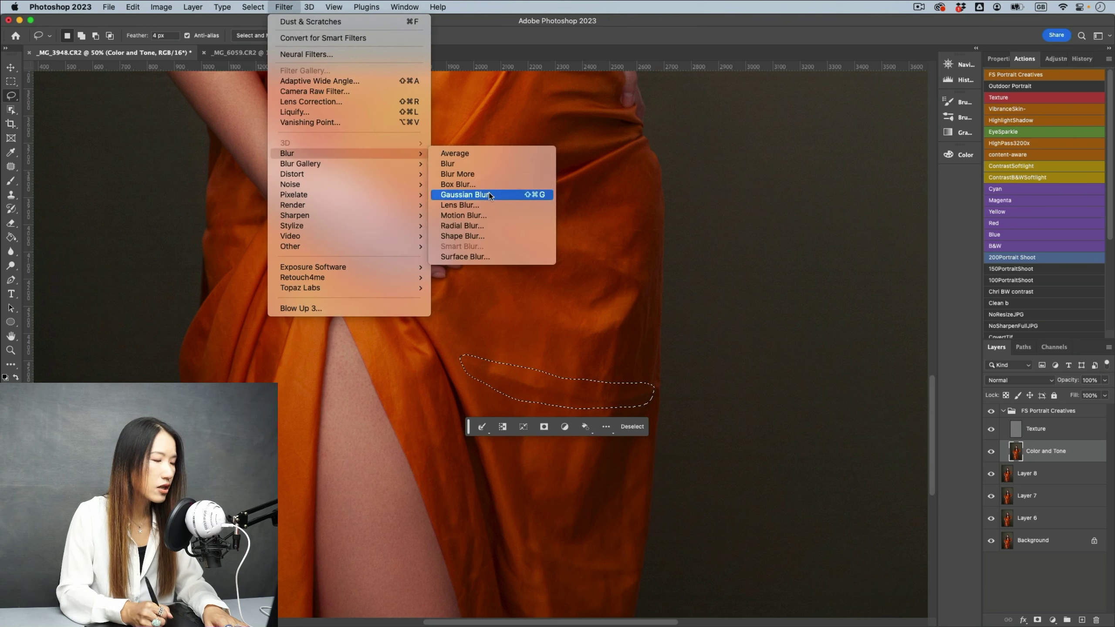
click(468, 195)
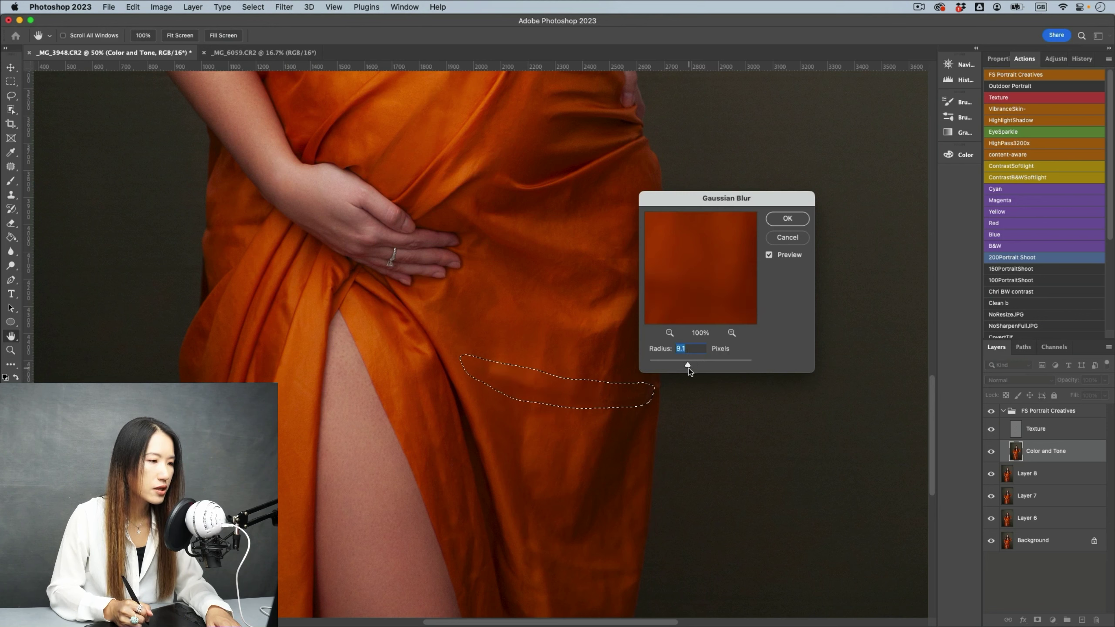
drag(692, 364, 694, 365)
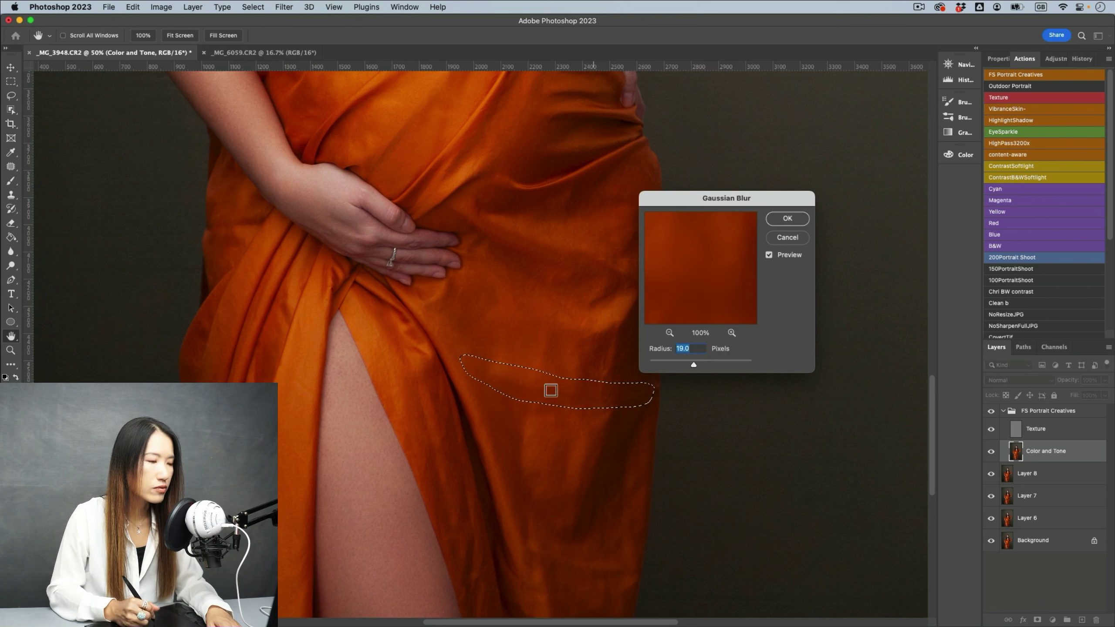
click(798, 219)
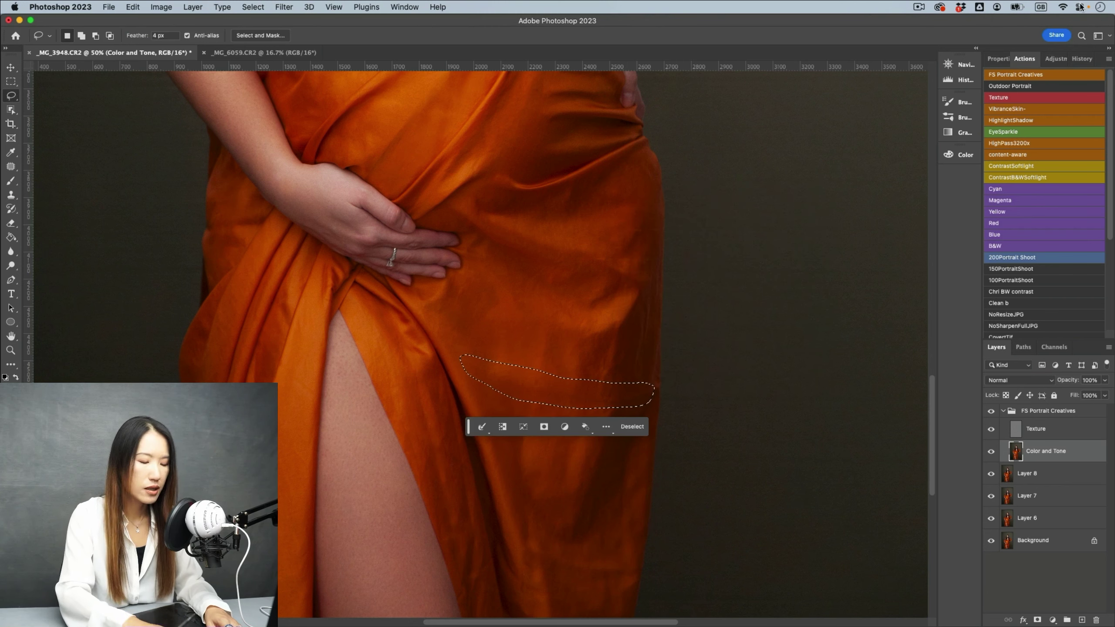
Step: Compare the dress with the FS Portrait Creatives group hidden and shown
key(super+minus)
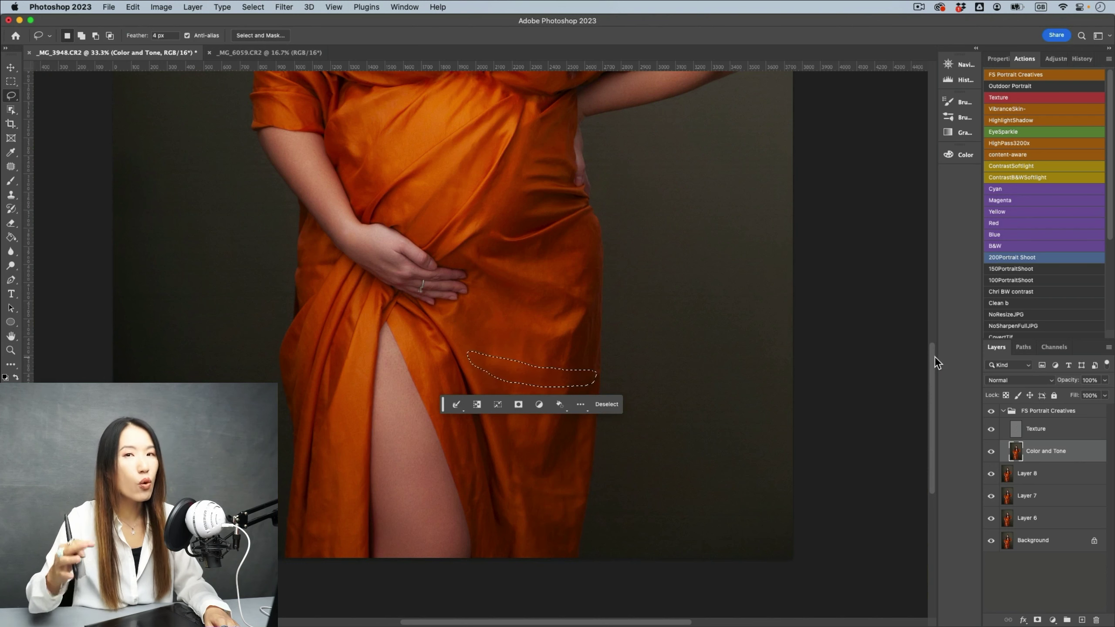
click(991, 411)
click(991, 411)
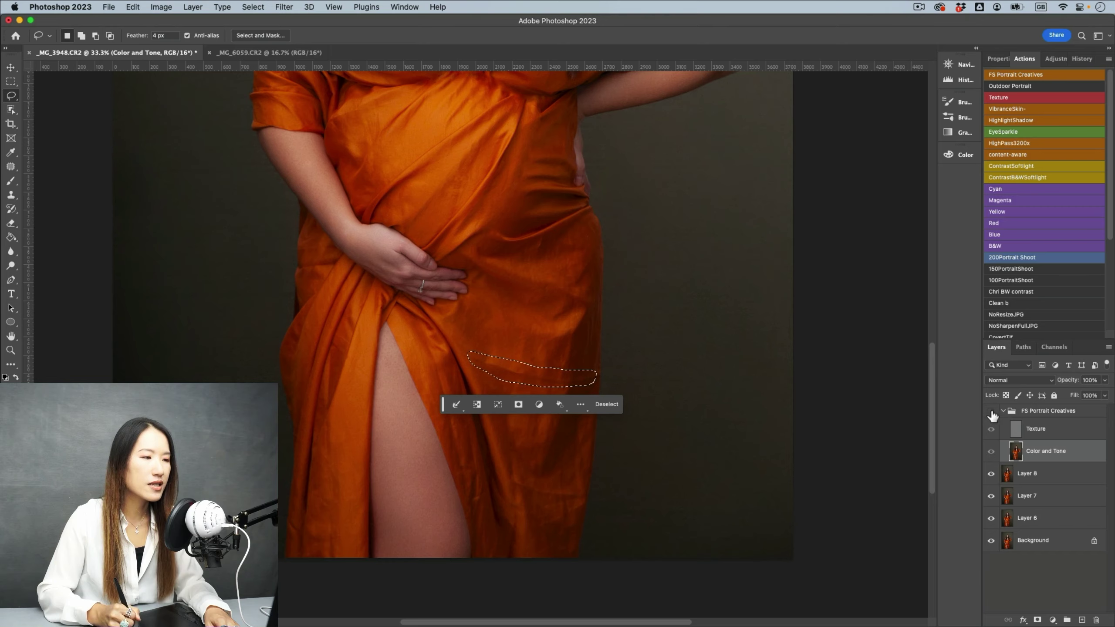
Step: Lasso the crease area near the skirt's outer edge, apply a 19.0-pixel Gaussian Blur and deselect
key(super+equal)
key(super+d)
key(super+equal)
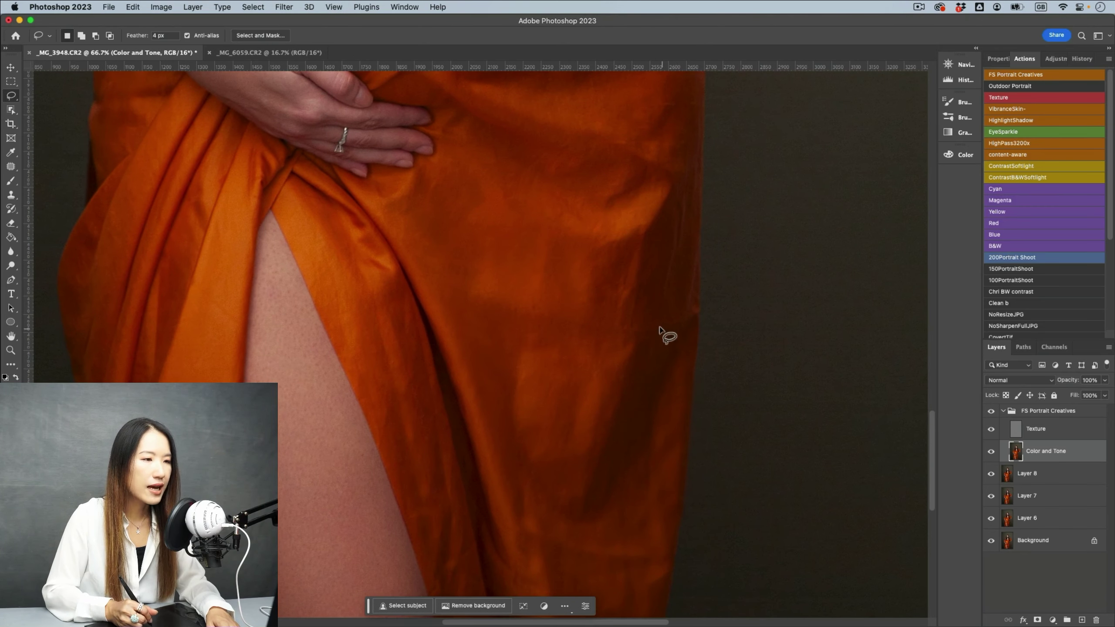
mouse_move(652, 337)
mouse_down()
mouse_move(674, 300)
mouse_move(683, 324)
mouse_move(658, 349)
mouse_up()
key(super+ctrl+f)
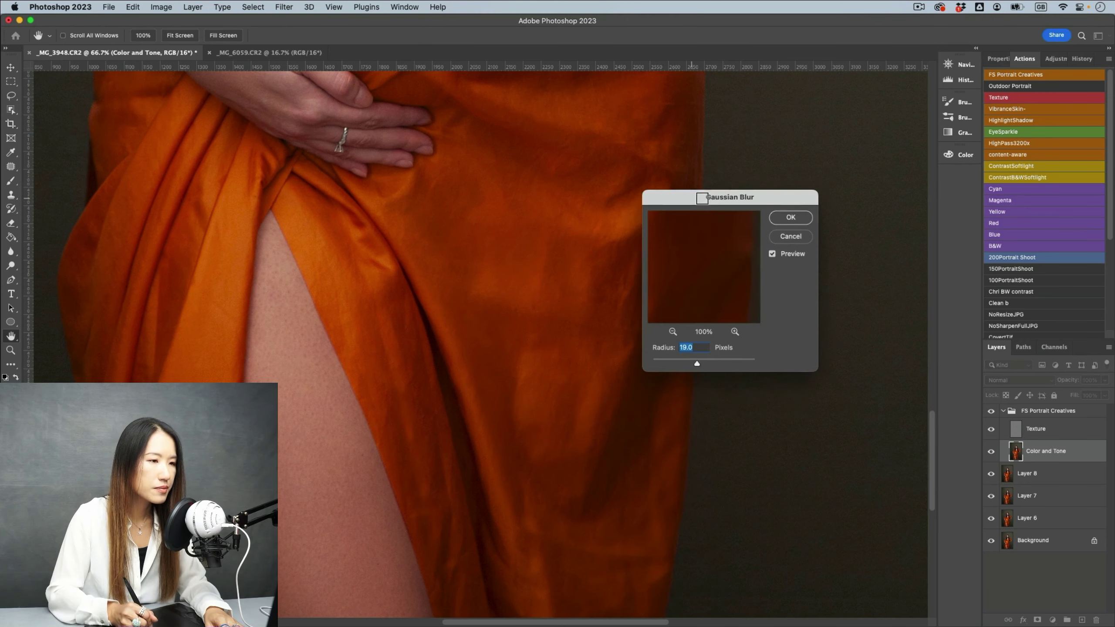
drag(687, 201, 795, 169)
key(Return)
key(super+d)
Step: Clone clean tone over the crease at the skirt's outer edge on the Color and Tone layer
key(s)
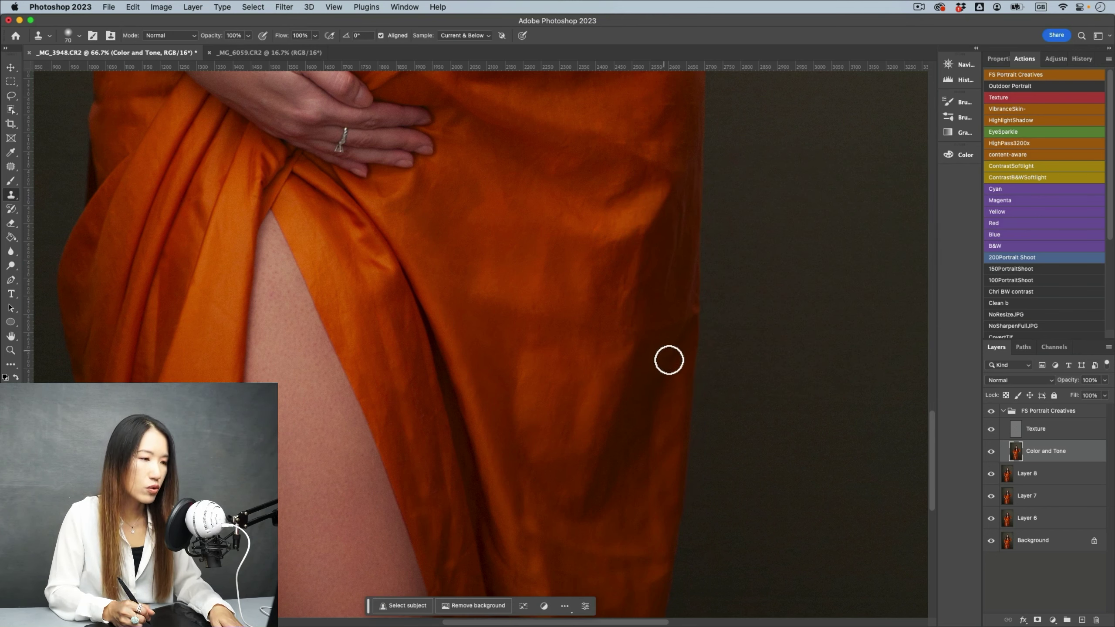
alt+click(664, 351)
mouse_move(675, 340)
mouse_down()
mouse_move(678, 321)
mouse_move(694, 317)
mouse_up()
Step: On the Texture layer, set the Clone Stamp to sample Current Layer and clone over the crease at the skirt's outer edge
alt+click(674, 364)
click(1022, 434)
drag(662, 358, 673, 320)
key(super+z)
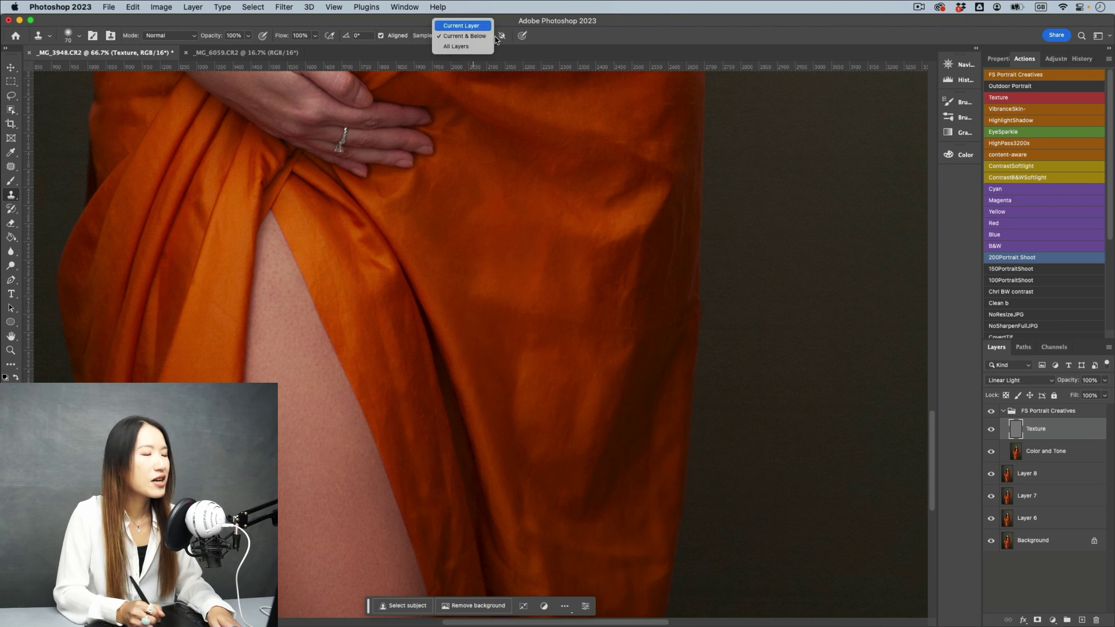
click(460, 26)
alt+click(676, 367)
drag(688, 345, 690, 311)
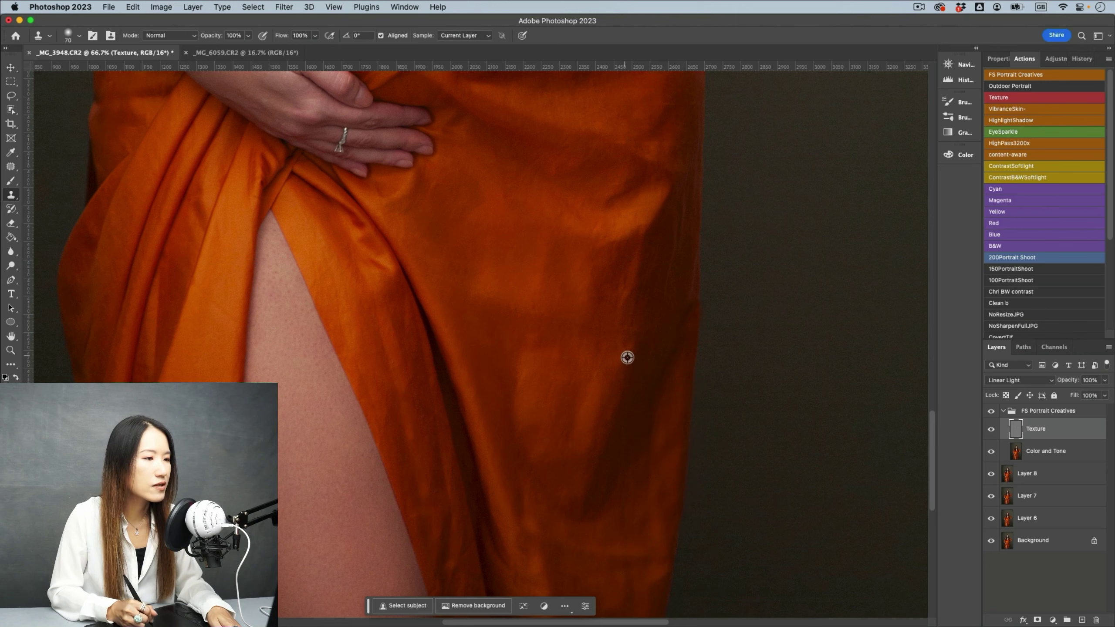
Step: Clone clean texture over the rest of the horizontal crease in the middle of the skirt panel
alt+click(558, 361)
click(566, 320)
alt+click(526, 353)
click(540, 315)
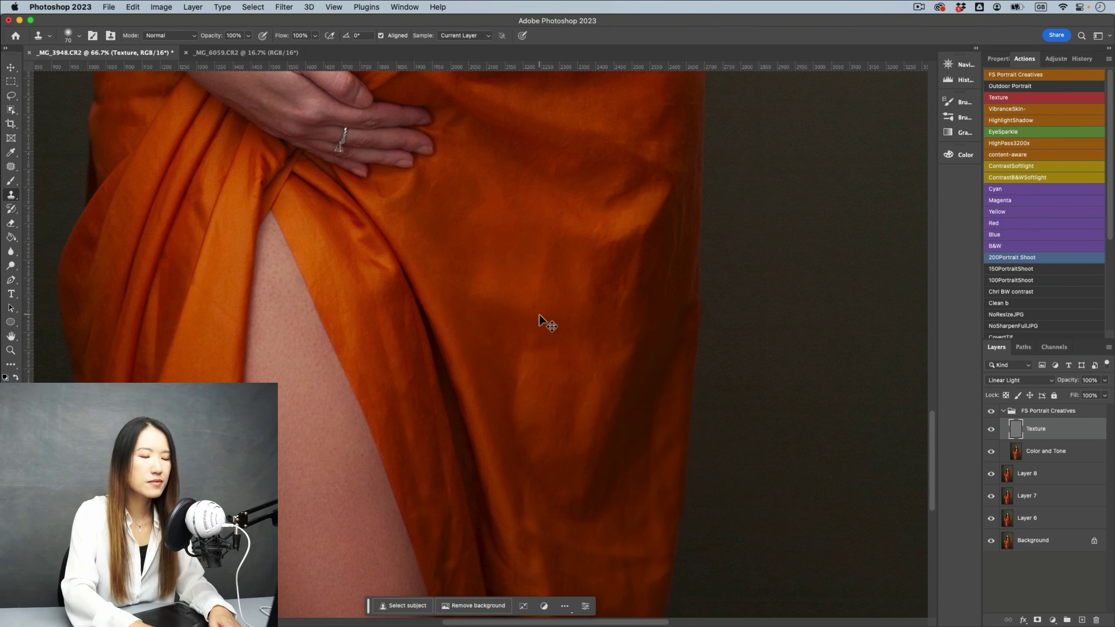
Step: View the whole dress and compare the retouched result with the earlier layers through layer visibility
key(super+minus)
key(super+minus)
key(super+minus)
key(super+minus)
key(super+plus)
drag(624, 526, 630, 398)
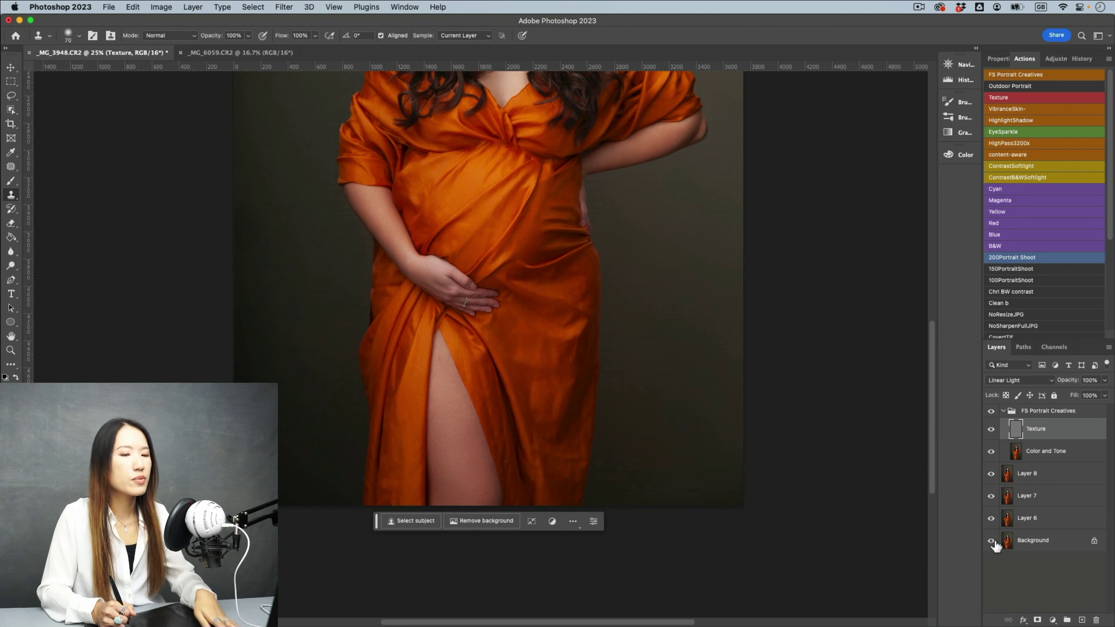
alt+click(991, 474)
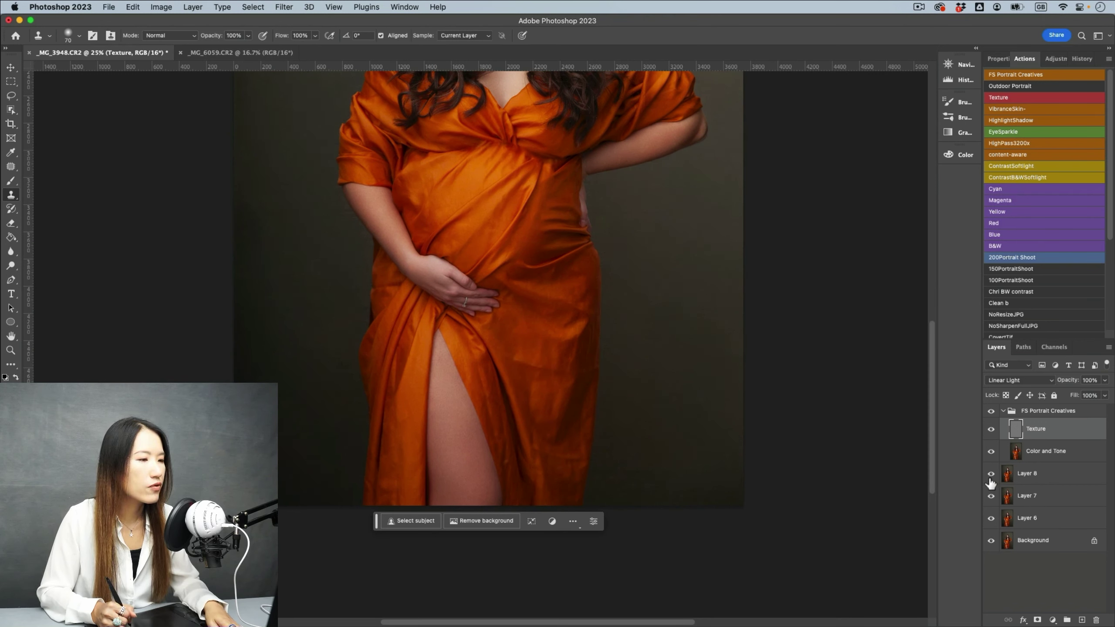
Step: On the Color and Tone layer, try a 19-pixel Gaussian Blur on a large lassoed area of the skirt panel
click(1015, 454)
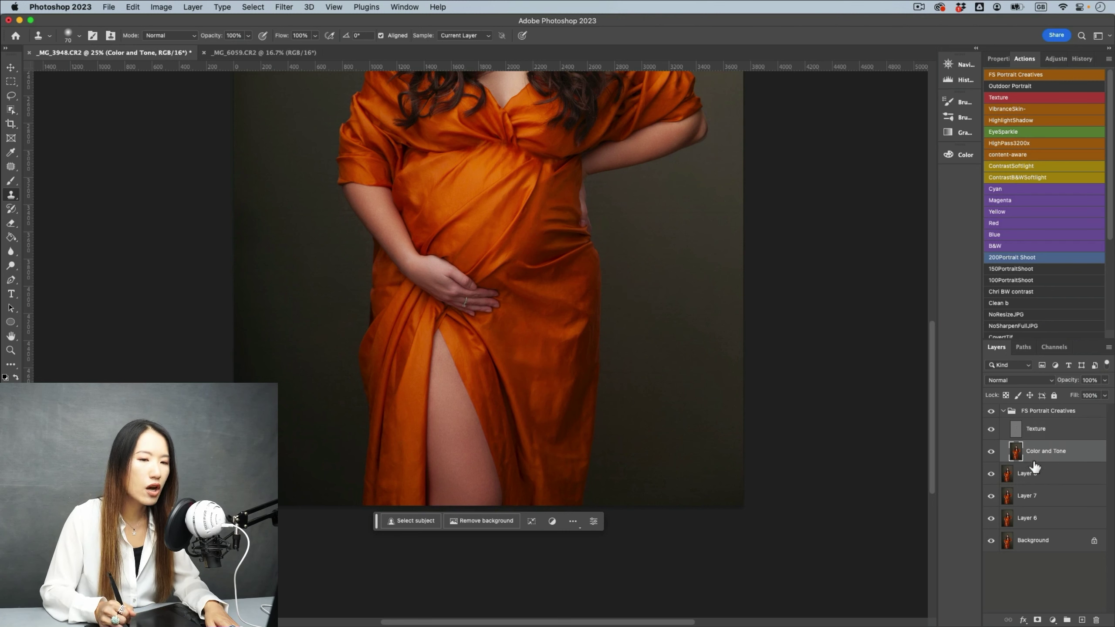
click(13, 96)
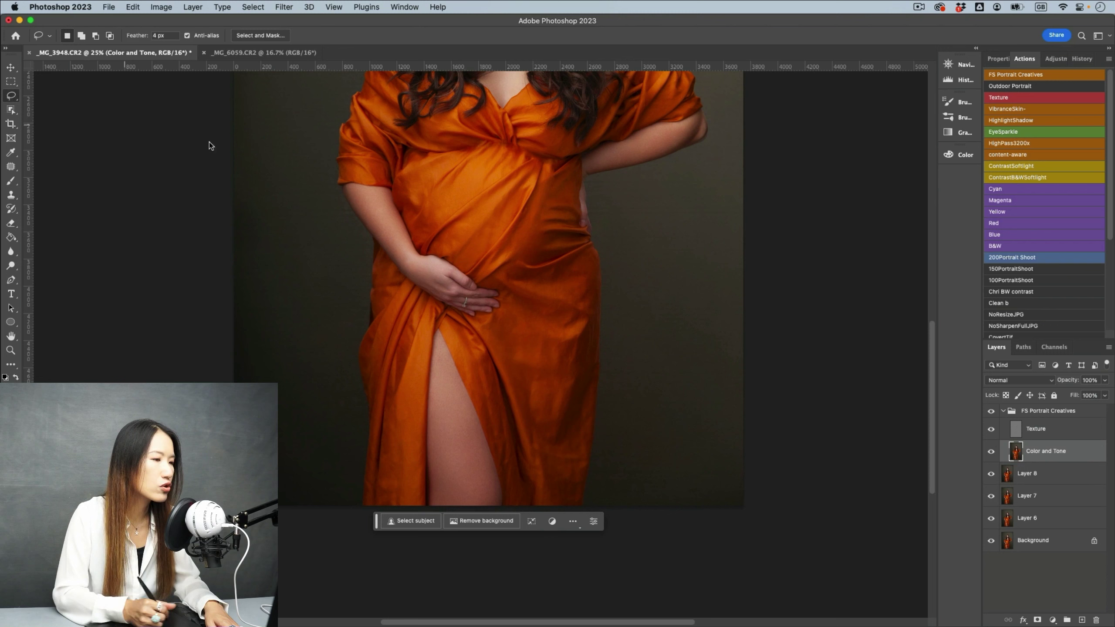
mouse_move(541, 312)
mouse_down()
mouse_move(557, 345)
mouse_move(567, 456)
mouse_move(534, 429)
mouse_move(515, 383)
mouse_move(507, 337)
mouse_move(532, 301)
mouse_move(568, 295)
mouse_move(570, 472)
mouse_move(555, 478)
mouse_move(540, 439)
mouse_up()
key(super+alt+f)
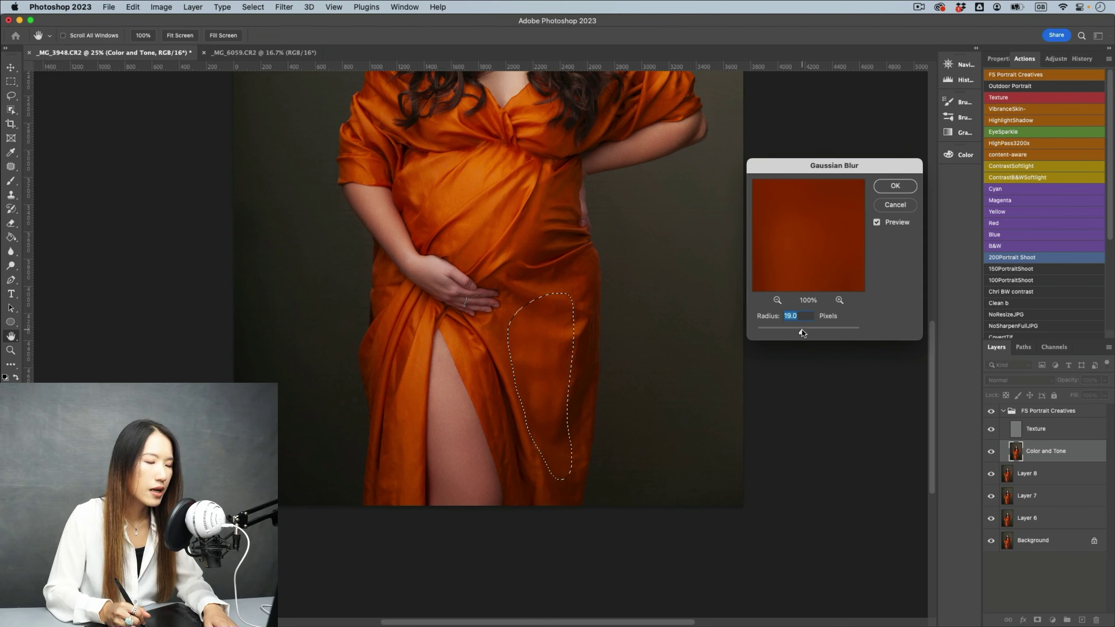
drag(811, 332, 804, 332)
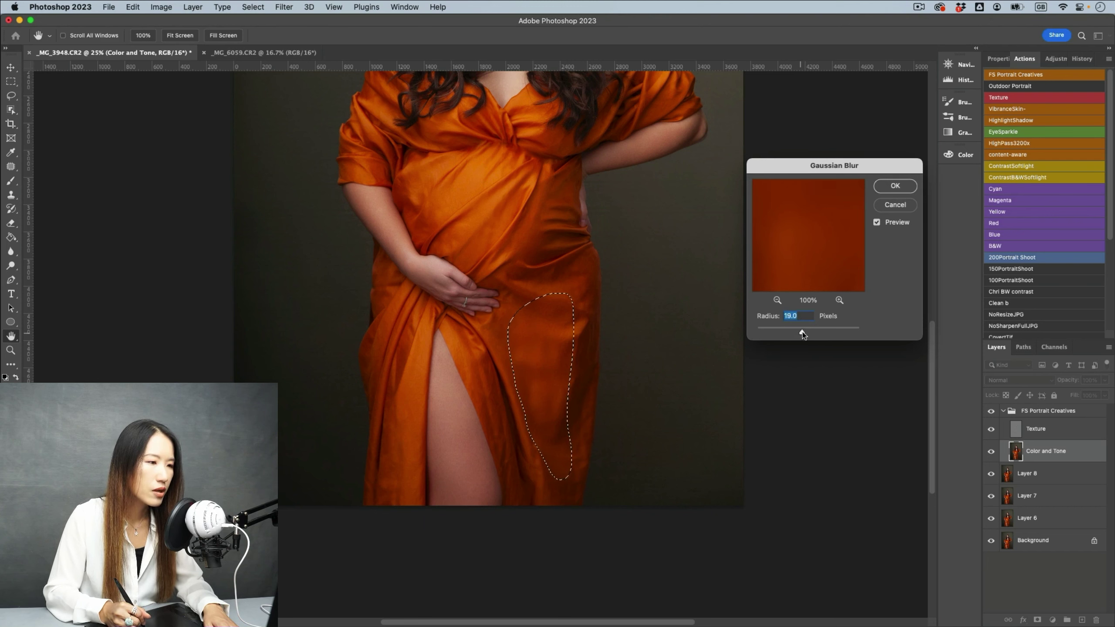
click(895, 186)
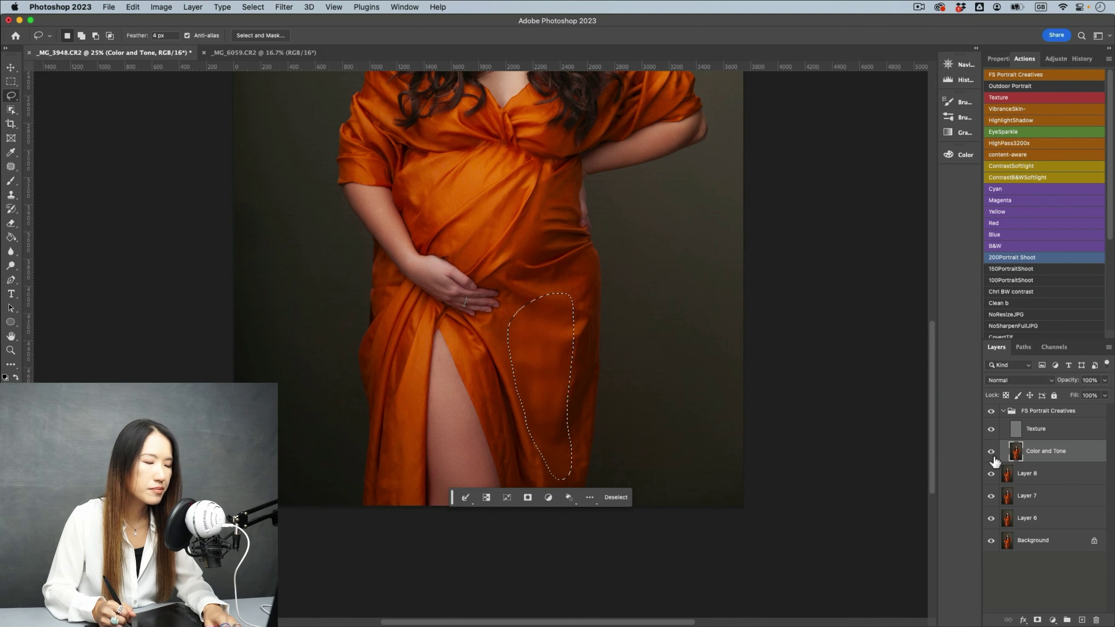
key(super+d)
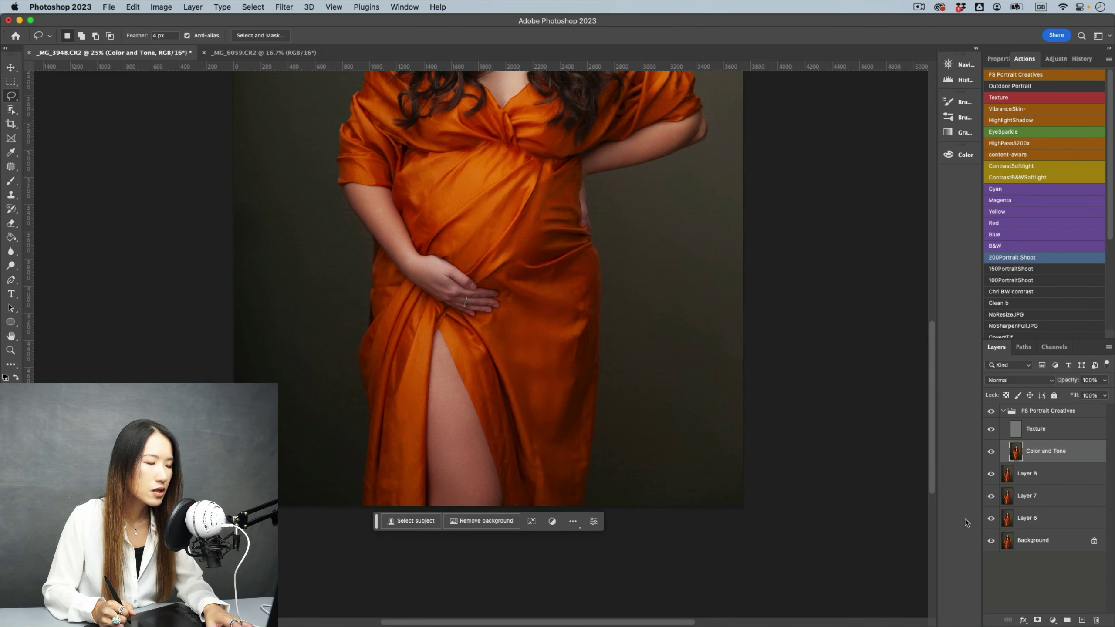
Step: View the whole portrait, and undo the deselection and the blur on the large skirt area
key(super+minus)
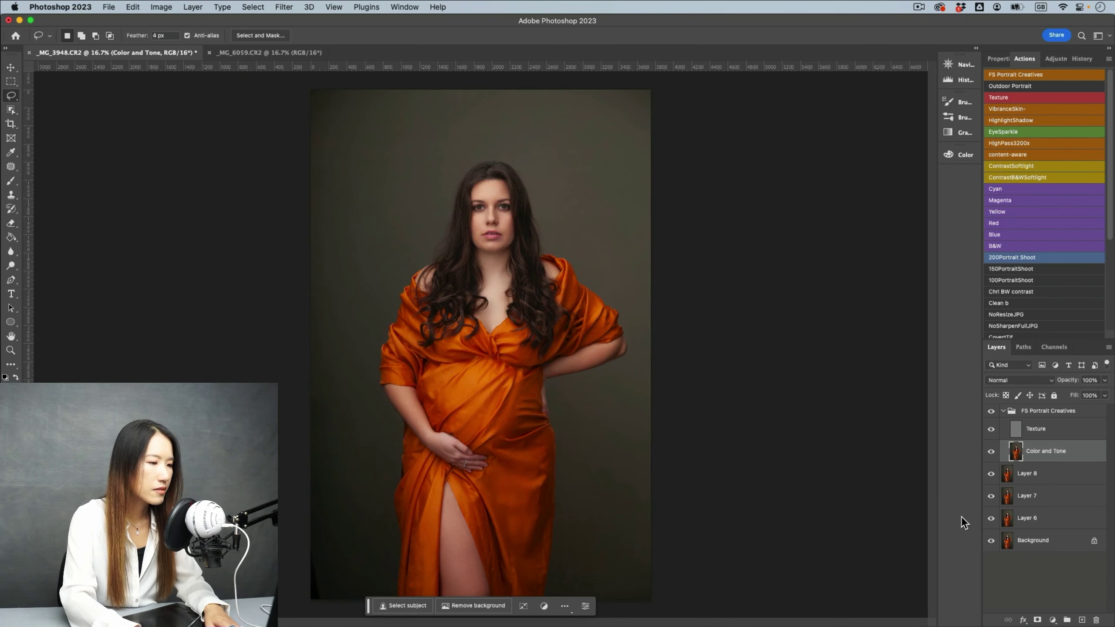
key(super+plus)
key(super+plus)
scroll(667, 391, down, 10)
key(super+z)
key(super+z)
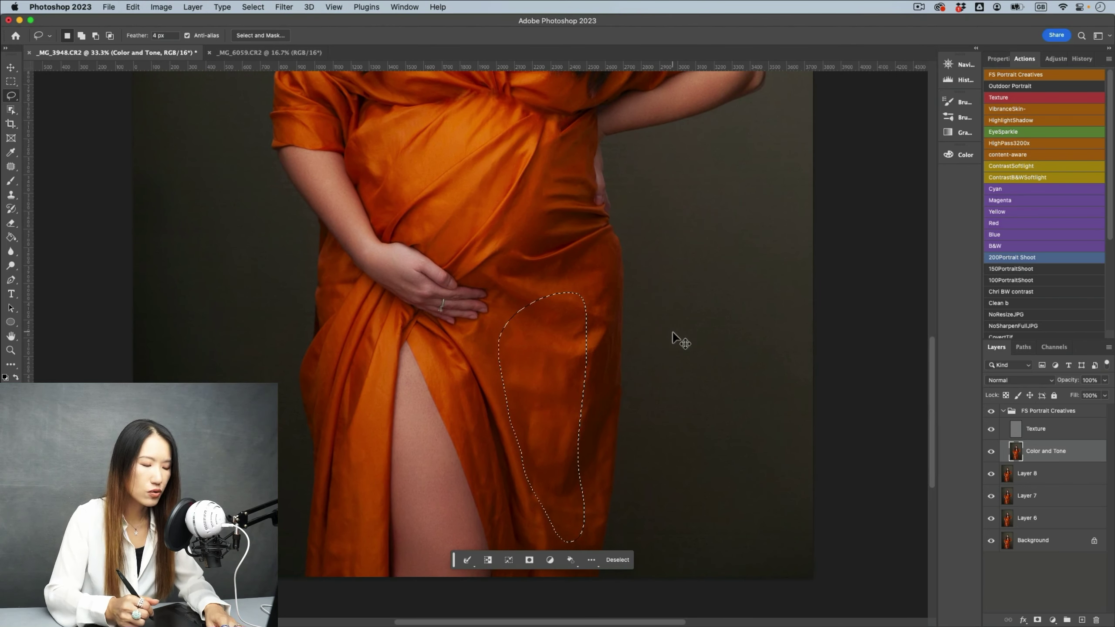
Step: On the Color and Tone layer, lasso a round skirt area below the waist fold and apply a Gaussian Blur of about 20 pixels
click(625, 285)
mouse_move(558, 358)
mouse_down()
mouse_move(514, 318)
mouse_move(569, 281)
mouse_move(611, 303)
mouse_move(602, 367)
mouse_move(562, 367)
mouse_move(530, 351)
mouse_move(515, 326)
mouse_move(549, 285)
mouse_move(582, 276)
mouse_up()
key(super+alt+f)
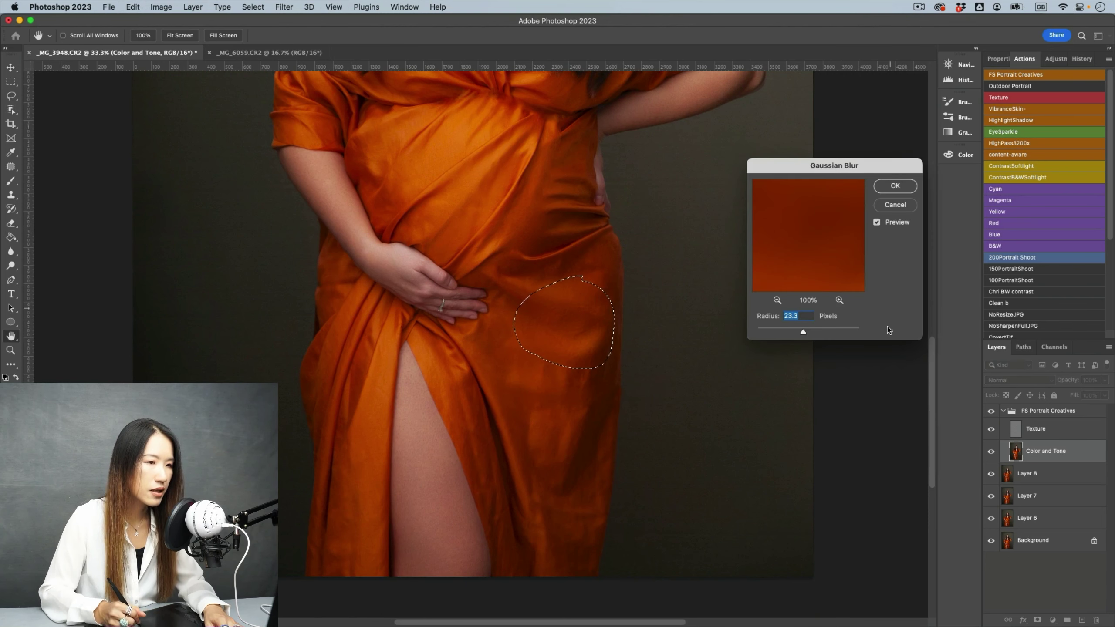
drag(810, 331, 800, 331)
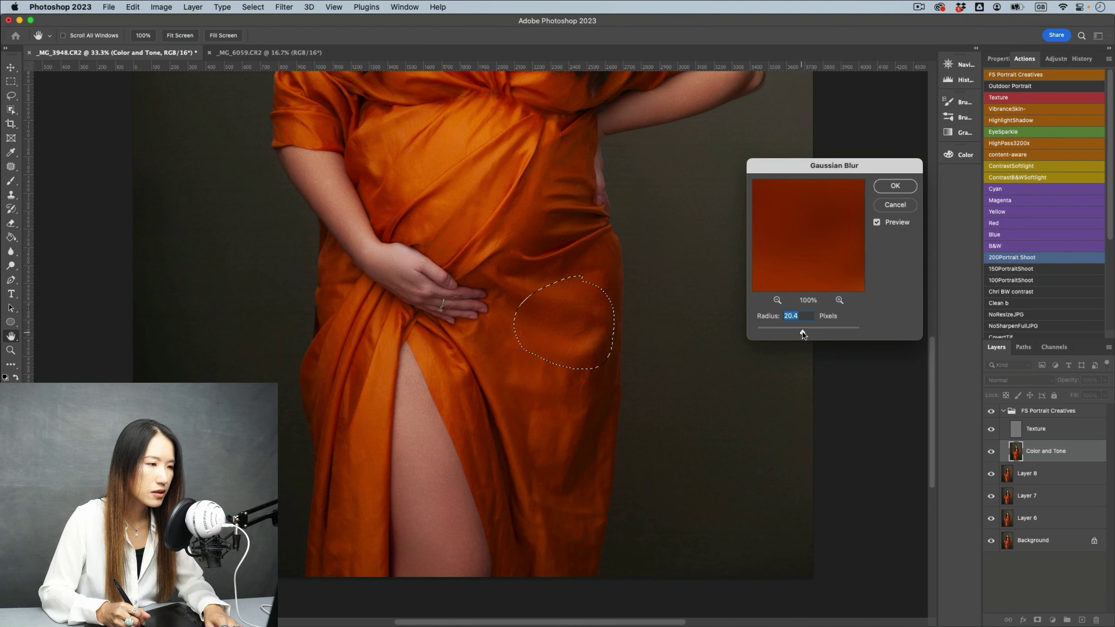
click(900, 190)
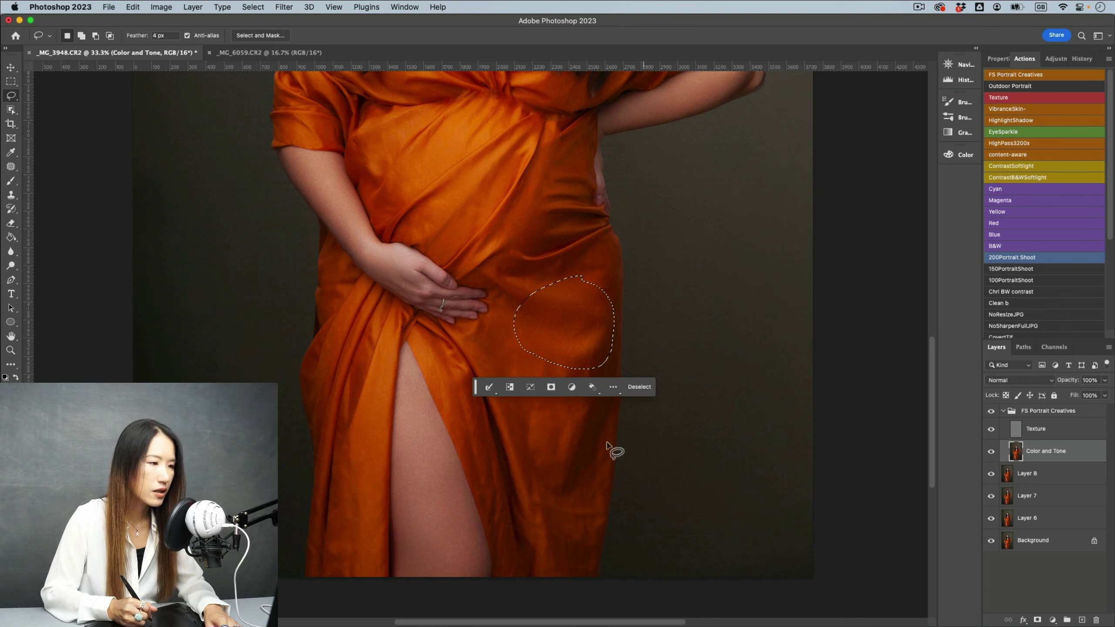
key(super+d)
Step: Lasso the skirt area just below the fingertips, along the slit-side seam, and soften it with Gaussian Blur
mouse_move(544, 350)
mouse_down()
mouse_move(552, 432)
mouse_move(529, 450)
mouse_move(495, 358)
mouse_move(522, 332)
mouse_move(547, 376)
mouse_move(551, 431)
mouse_move(529, 444)
mouse_move(480, 344)
mouse_move(518, 317)
mouse_move(541, 363)
mouse_up()
right_click(493, 367)
click(548, 315)
key(super+d)
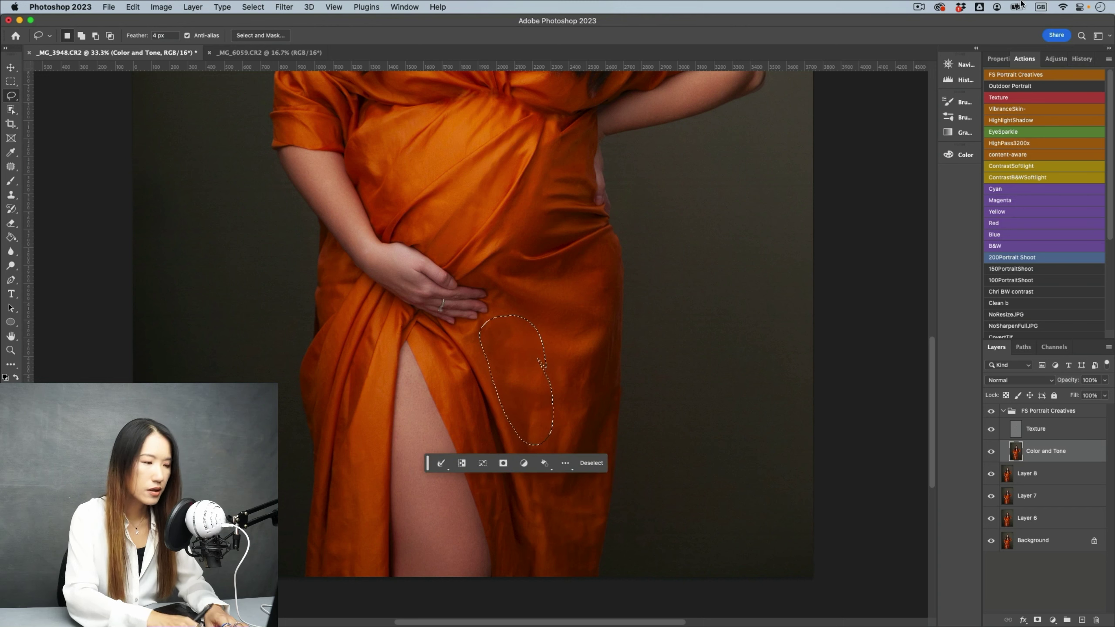
key(alt+super+f)
key(Return)
key(super+d)
Step: Lasso a narrow vertical area in the middle of the skirt panel and apply a 23.3-pixel Gaussian Blur
mouse_move(587, 385)
mouse_down()
mouse_move(562, 445)
mouse_move(588, 338)
mouse_move(571, 331)
mouse_up()
key(super+alt+f)
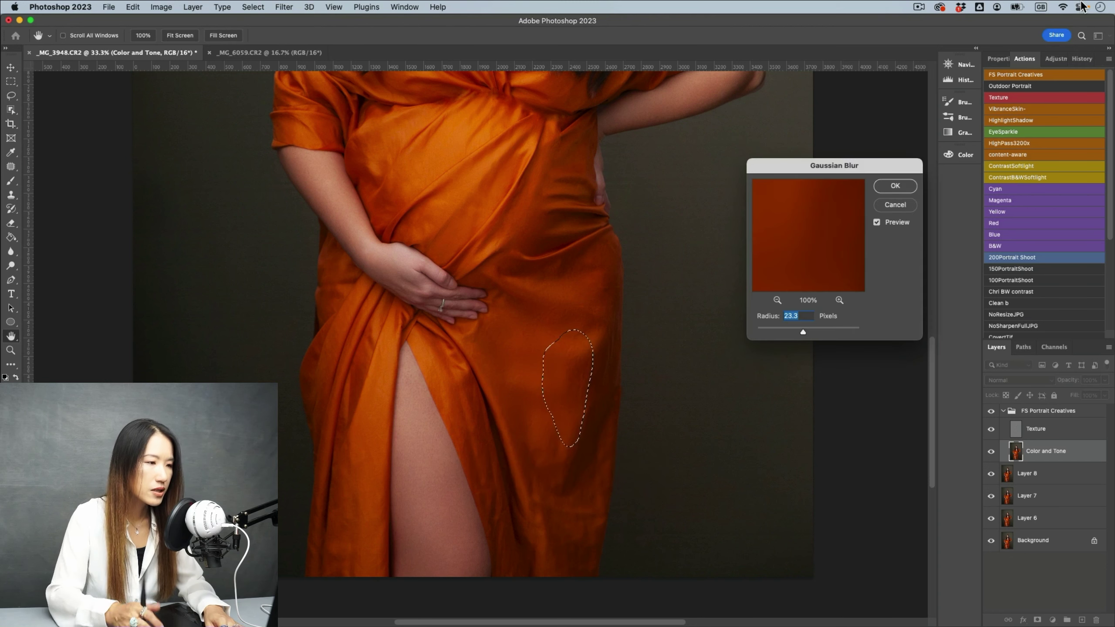
key(Return)
key(super+d)
Step: Compare the dress before and after the retouch by toggling the FS Portrait Creatives group's visibility
click(992, 411)
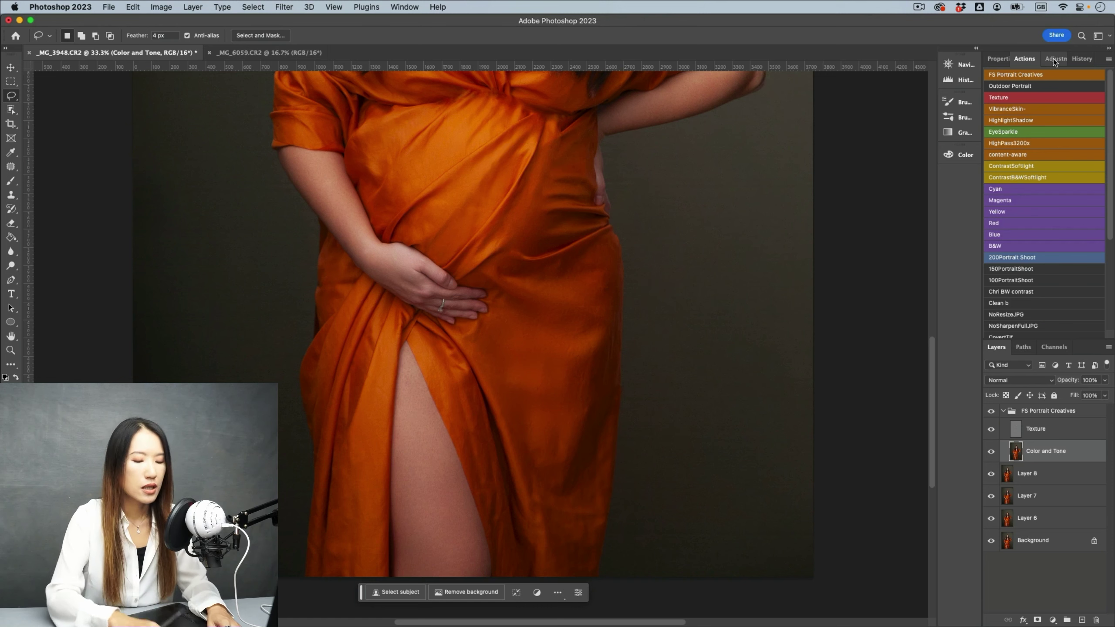
key(super+minus)
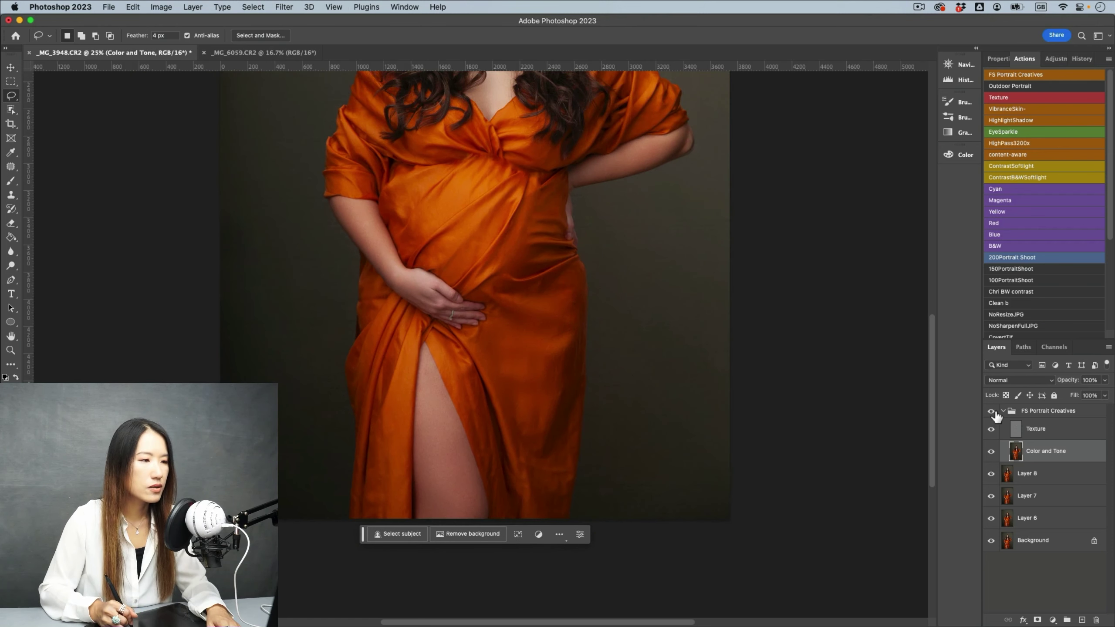
key(super+minus)
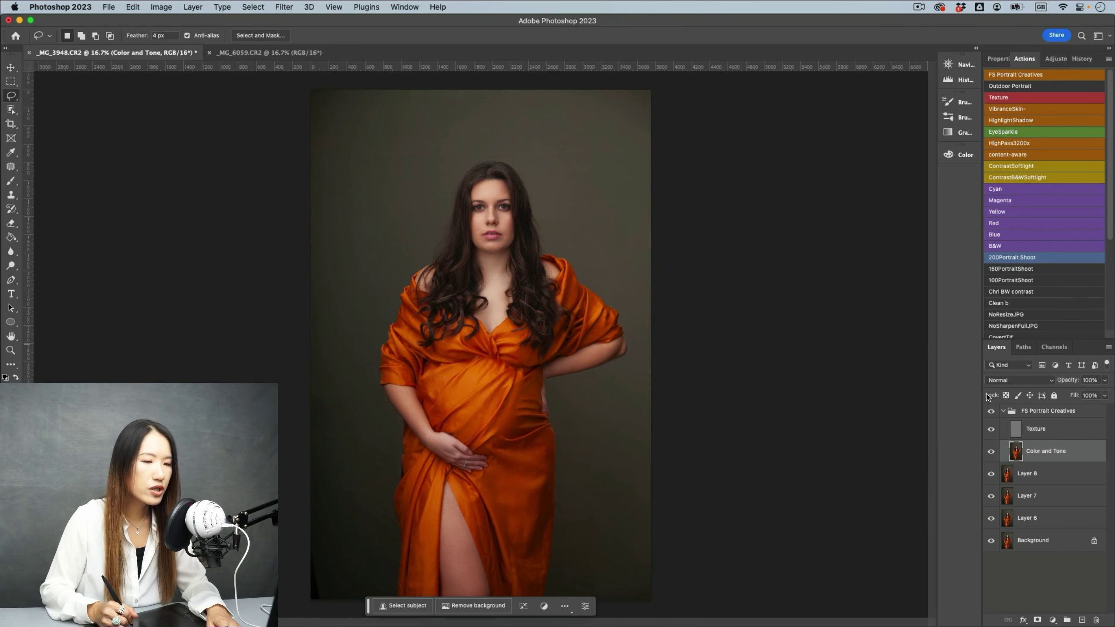
click(992, 412)
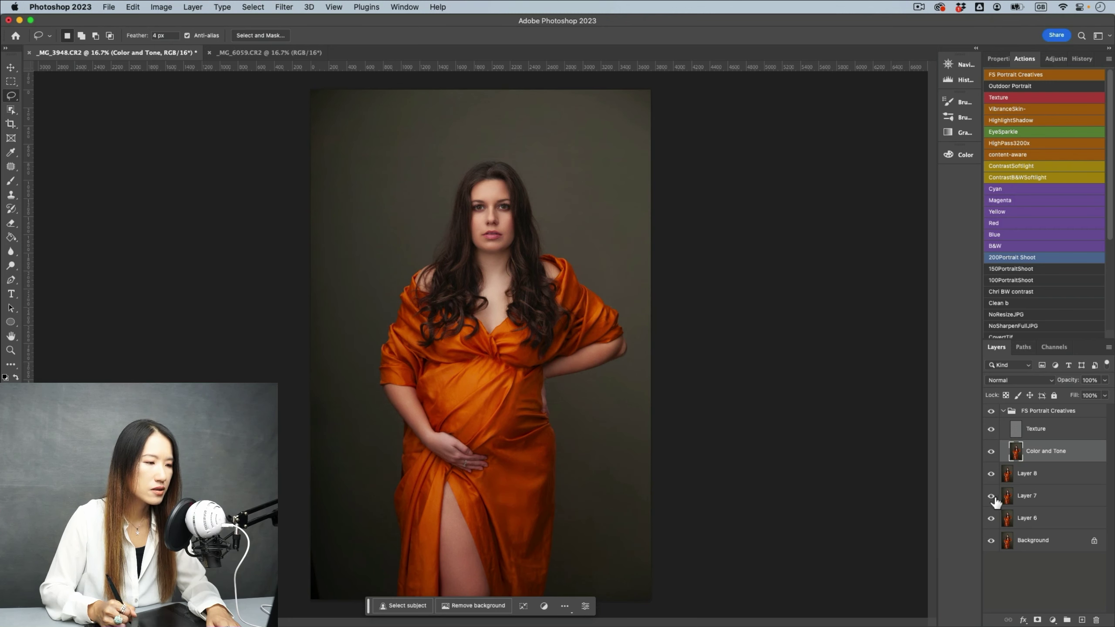
Step: Try a layer mask on the FS Portrait Creatives group with a 400-pixel brush at 20% opacity
key(super+plus)
key(super+plus)
drag(644, 464, 637, 364)
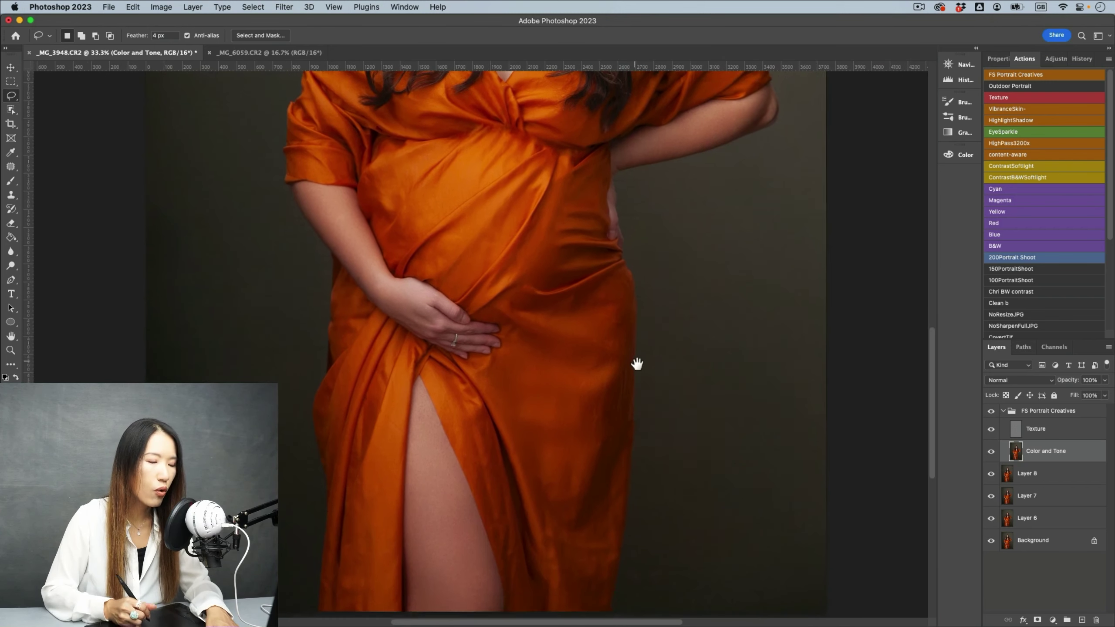
click(1004, 411)
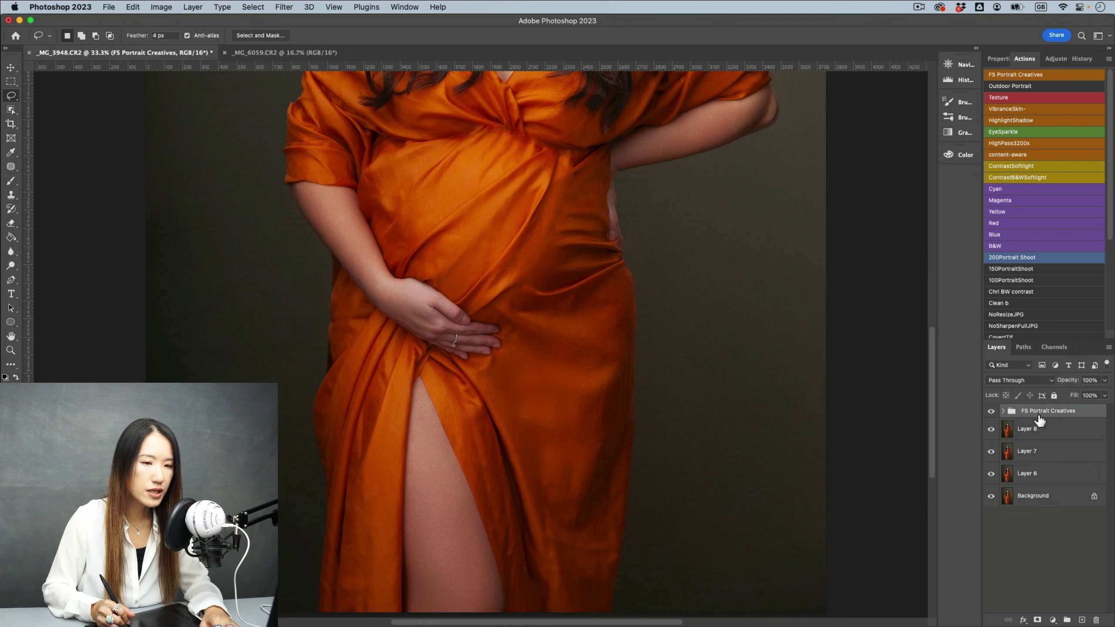
click(1004, 412)
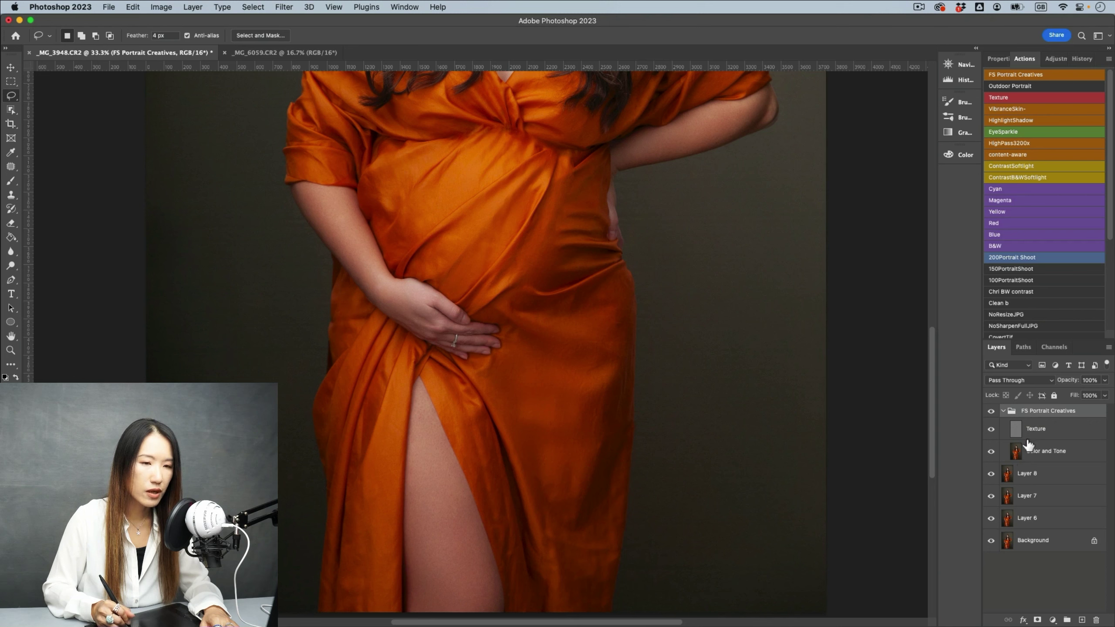
click(1038, 620)
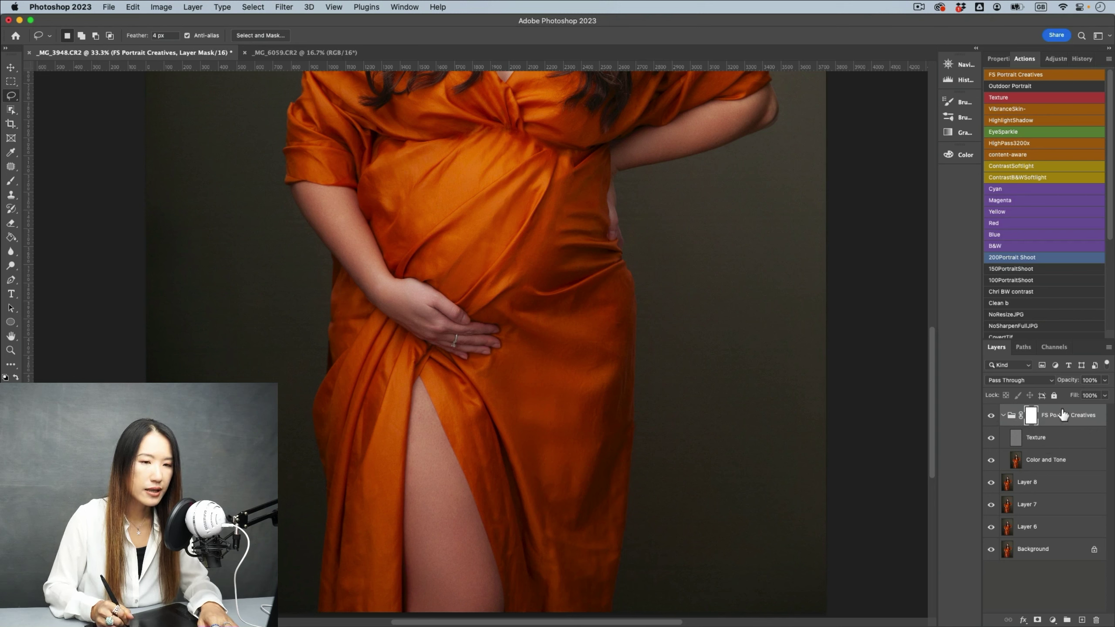
key(b)
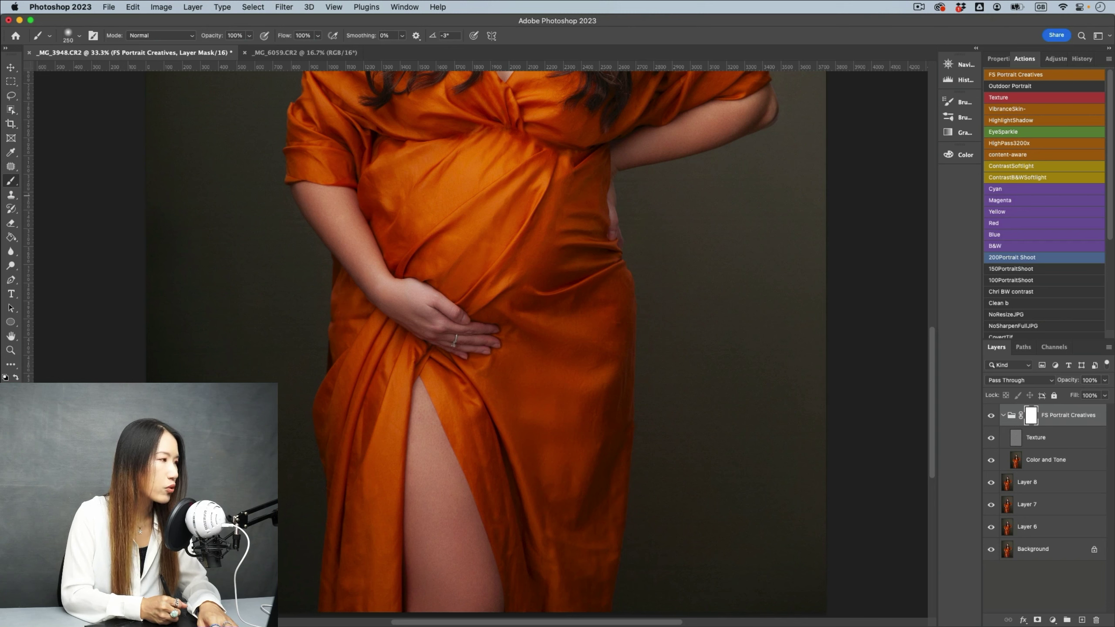
key(2)
key(bracketright)
key(bracketright)
key(bracketright)
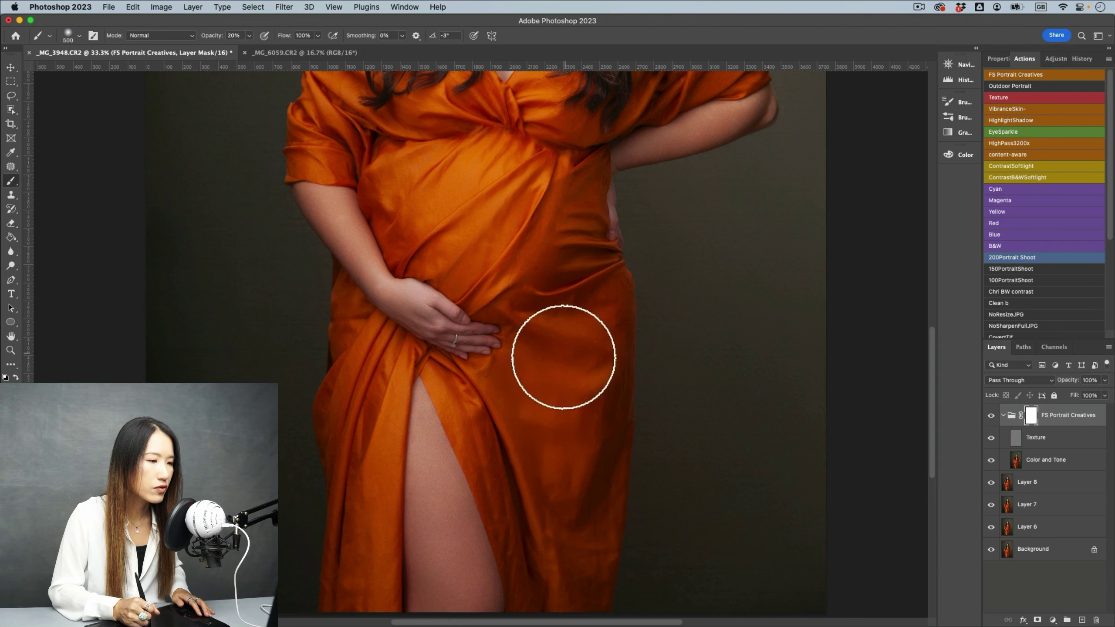
key(bracketleft)
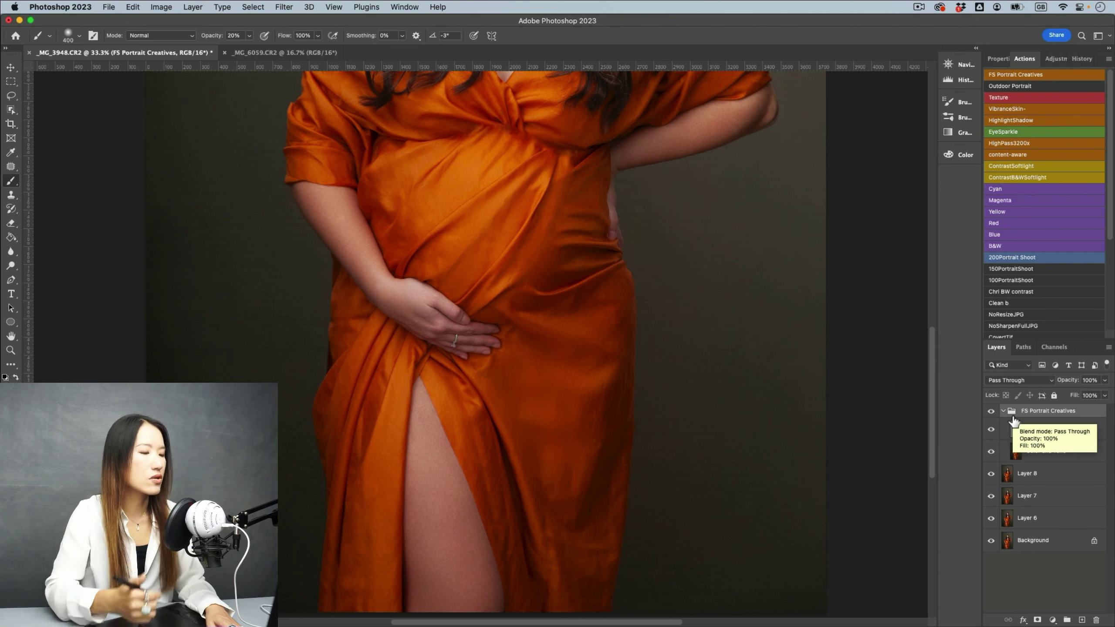
Step: Examine the bodice, belly and skirt of the dress up close for remaining wrinkles
key(super+minus)
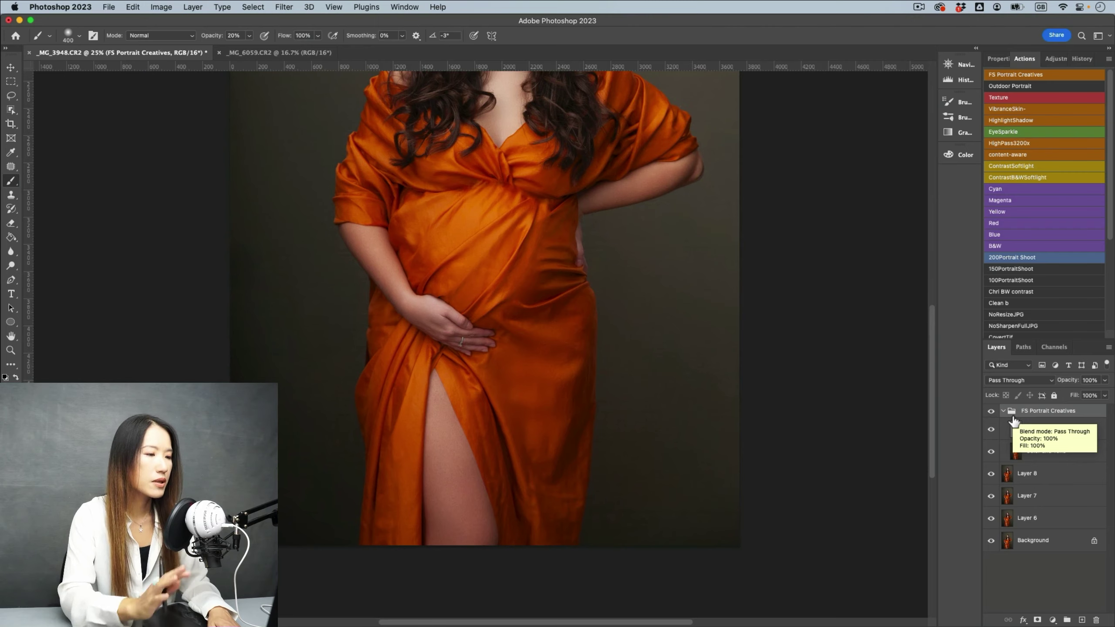
key(super+plus)
key(super+plus)
drag(611, 88, 602, 354)
drag(604, 522, 600, 406)
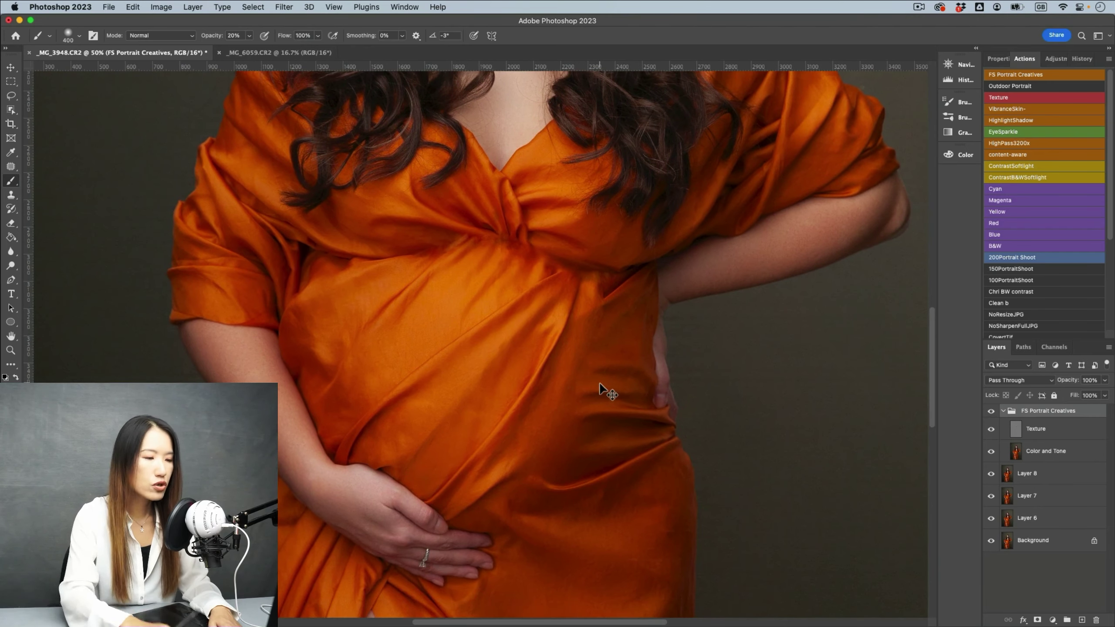
key(super+minus)
key(super+plus)
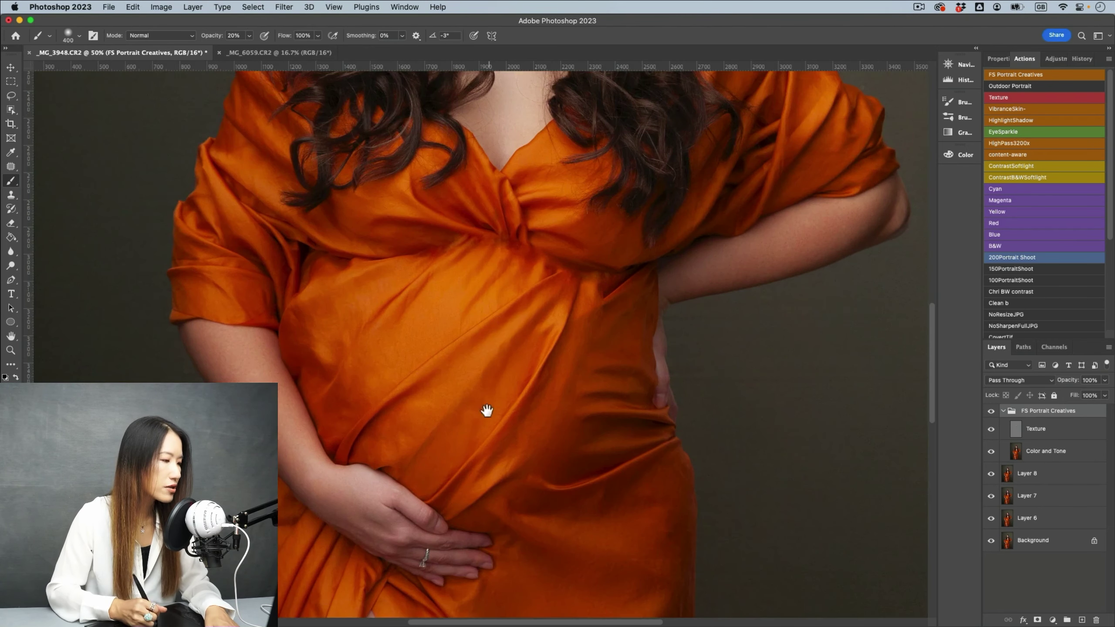
drag(492, 547, 516, 304)
scroll(517, 304, down, 5)
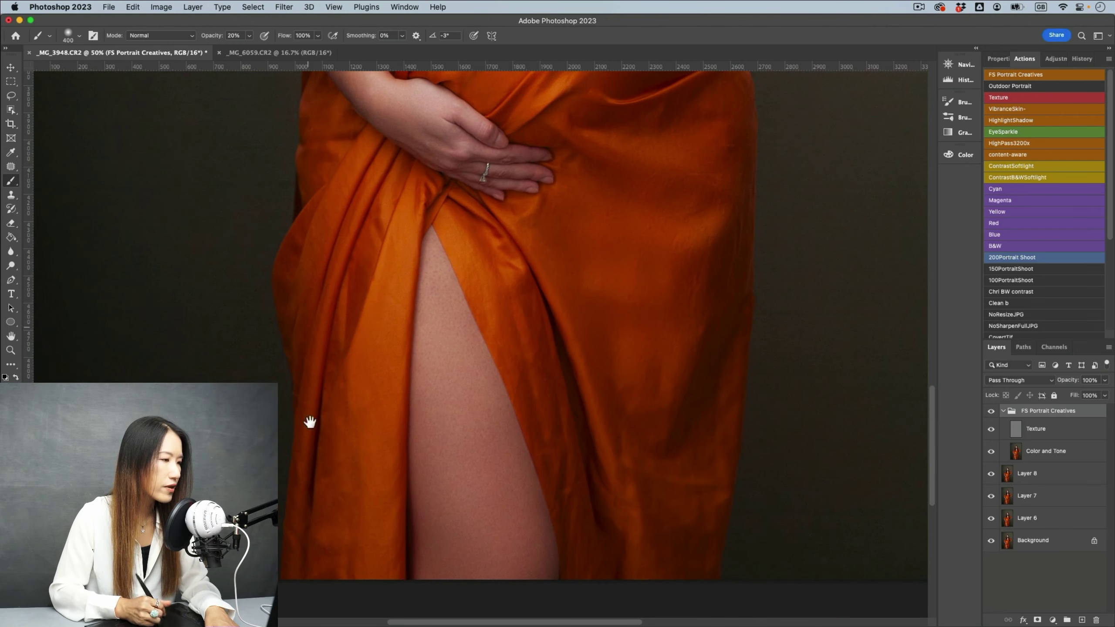
scroll(474, 234, up, 8)
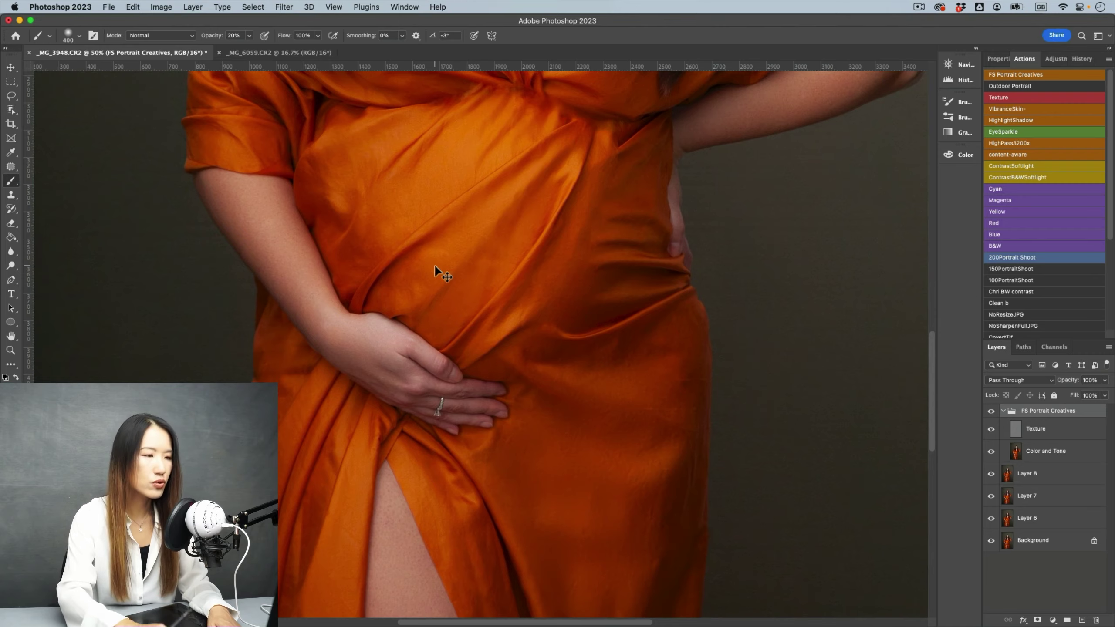
key(super+minus)
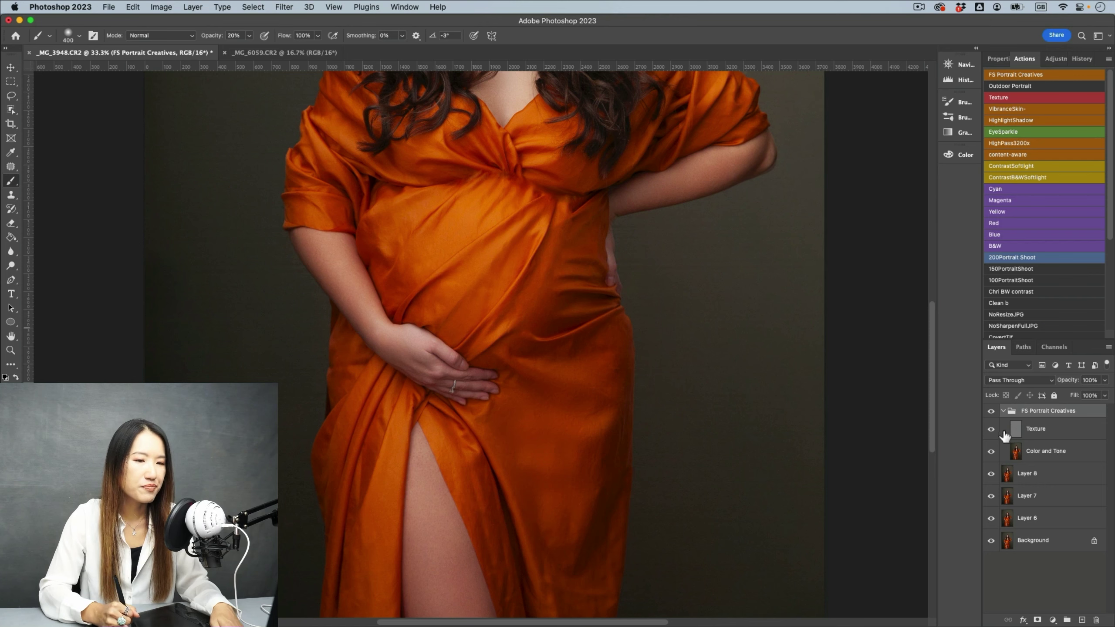
Step: Compare the retouched dress with an earlier state by isolating Layer 7 and restoring all layers
alt+click(992, 496)
alt+click(991, 496)
key(super+plus)
drag(540, 211, 568, 316)
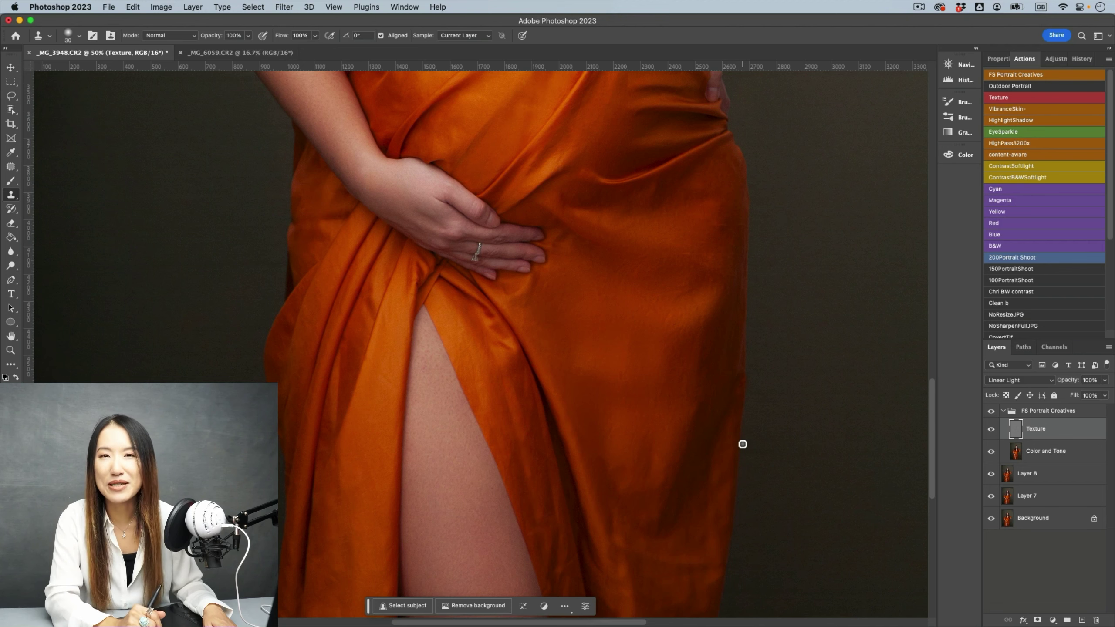
Step: Clone away the fine creases on the Texture layer across the hip of the dress beside the hand
key(super+1)
drag(692, 257, 501, 303)
drag(716, 210, 651, 268)
key(super+minus)
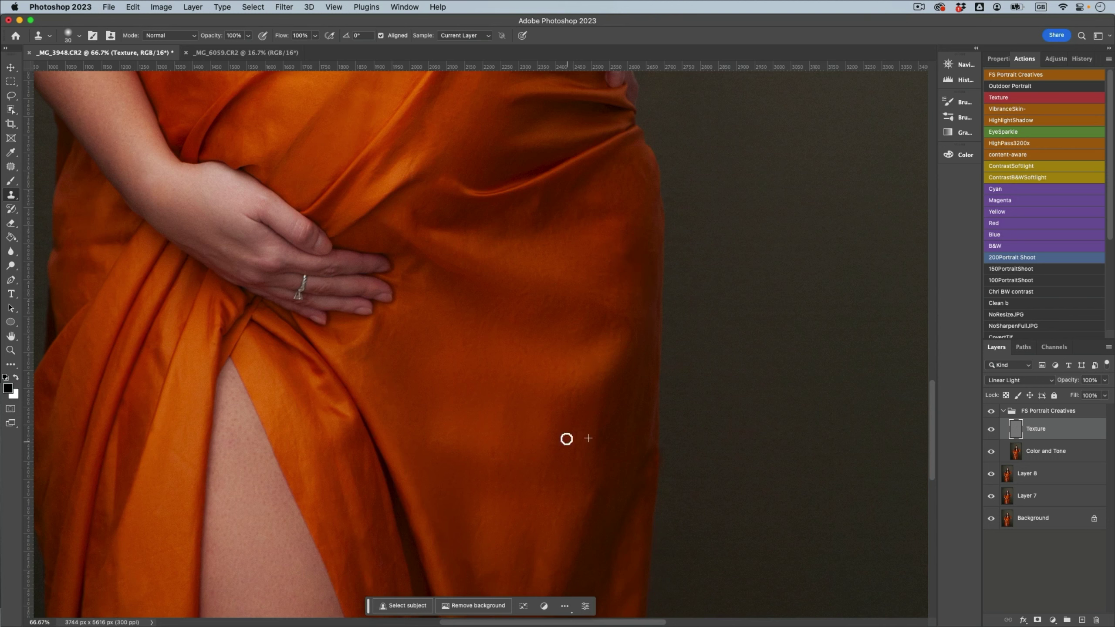
Step: Clone out creases down the wide skirt panel to the hem on the Texture layer with a 50-pixel brush
key(bracketright)
key(bracketright)
drag(383, 379, 353, 367)
scroll(570, 374, down, 3)
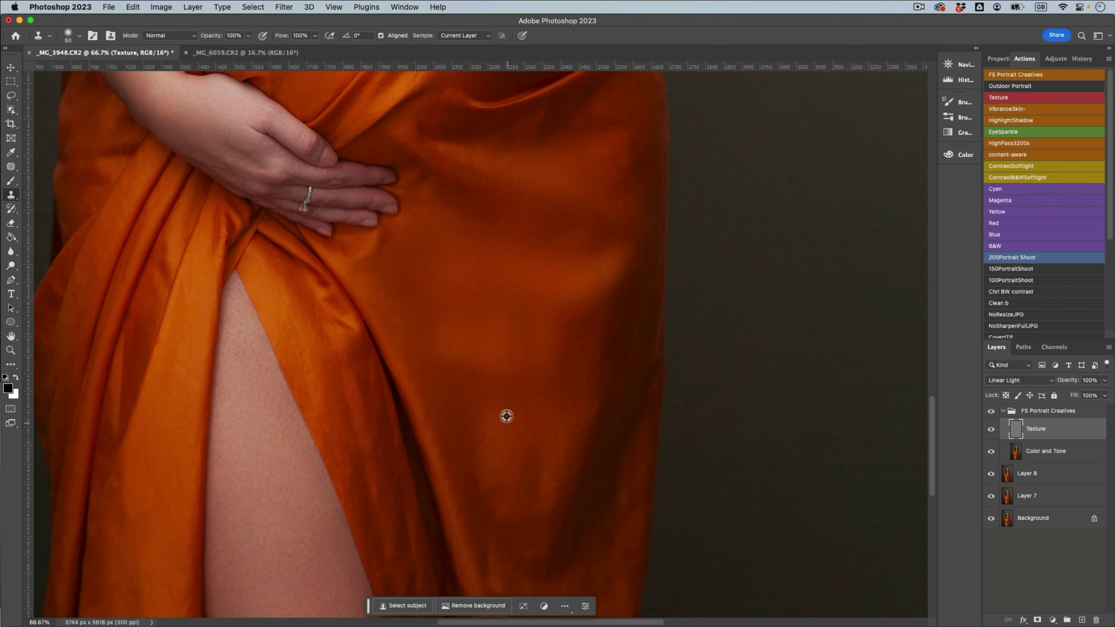
scroll(502, 331, down, 3)
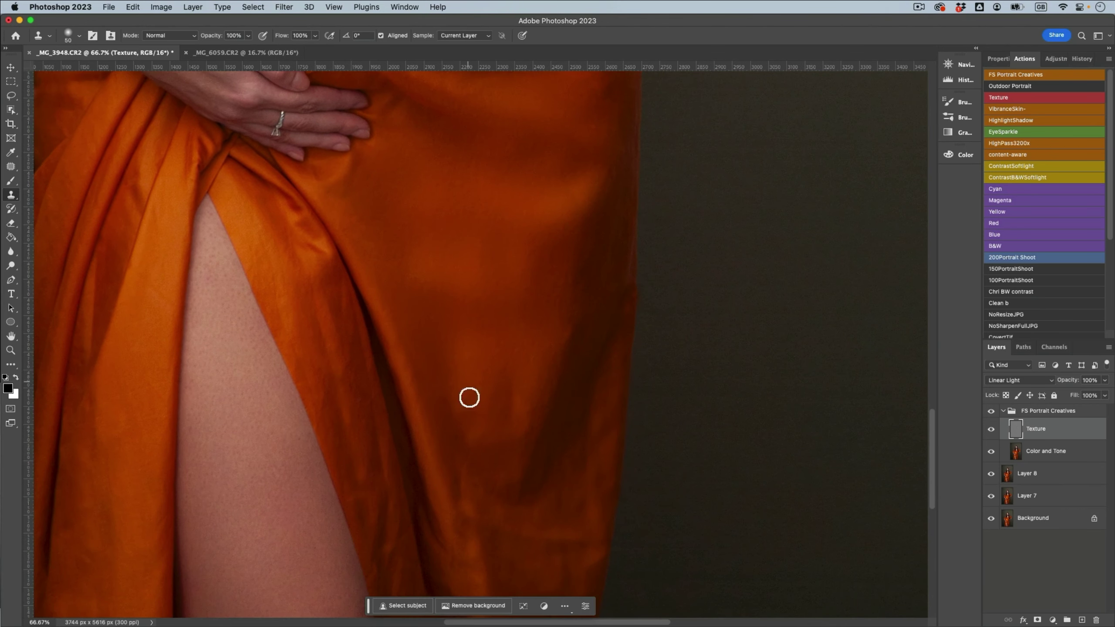
scroll(584, 370, down, 3)
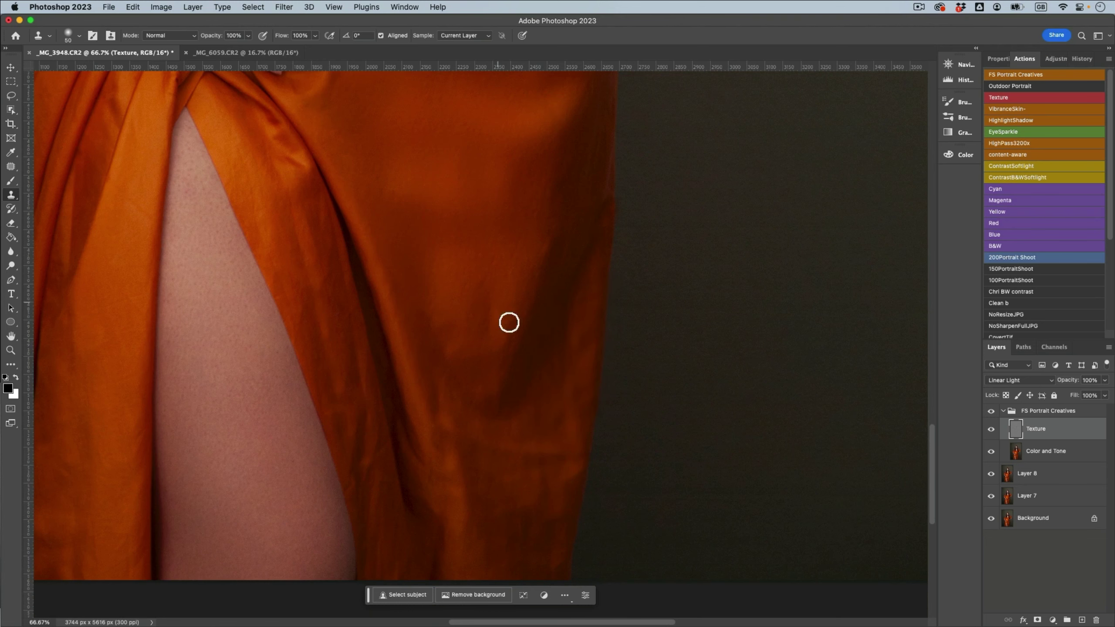
scroll(505, 404, down, 3)
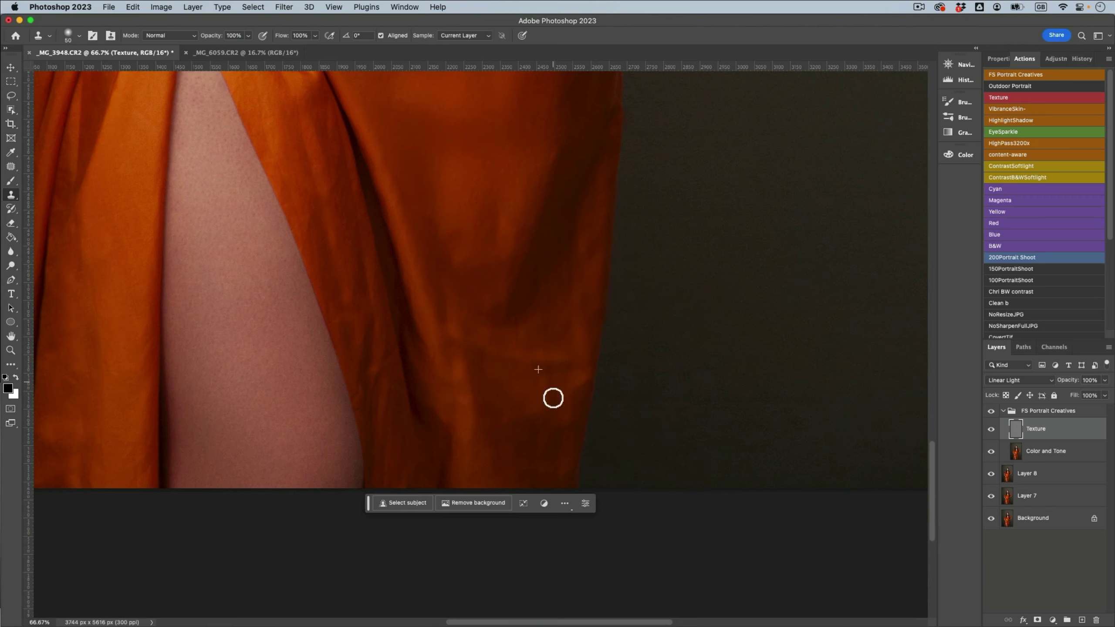
scroll(553, 398, down, 3)
Step: Clone out creases along the narrow fabric flap between the bare thigh and the wide skirt panel
scroll(359, 331, up, 2)
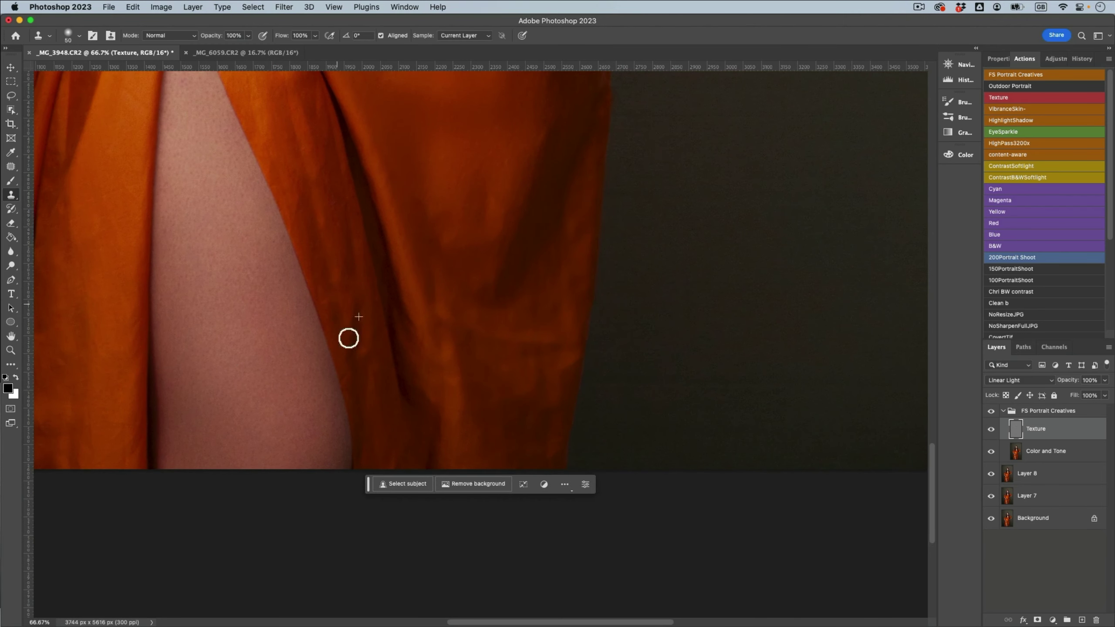
scroll(351, 352, up, 4)
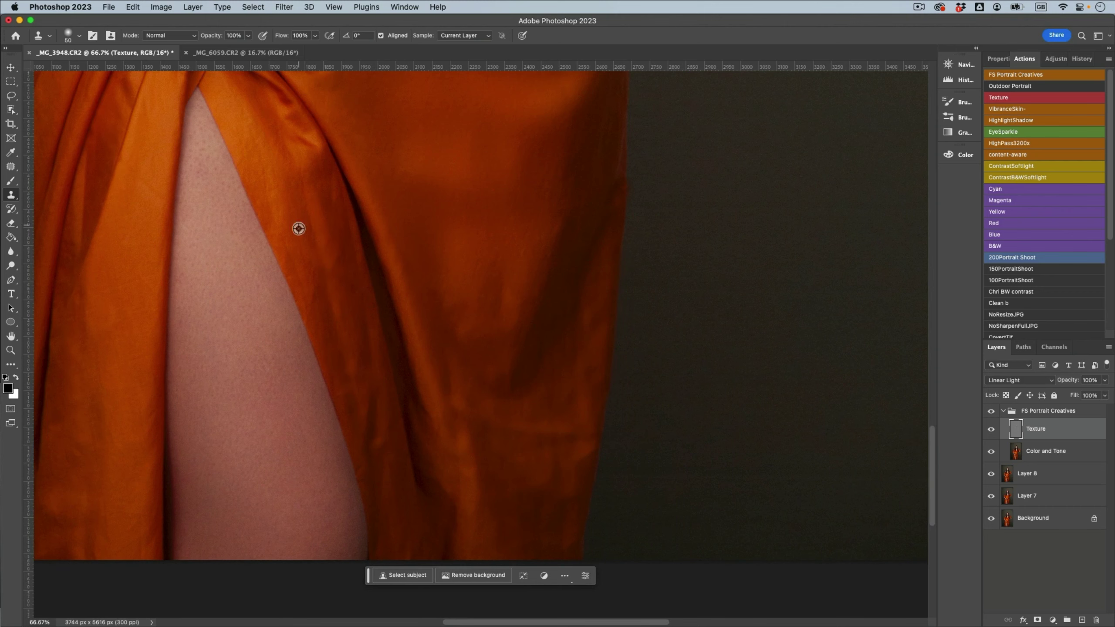
scroll(297, 271, up, 4)
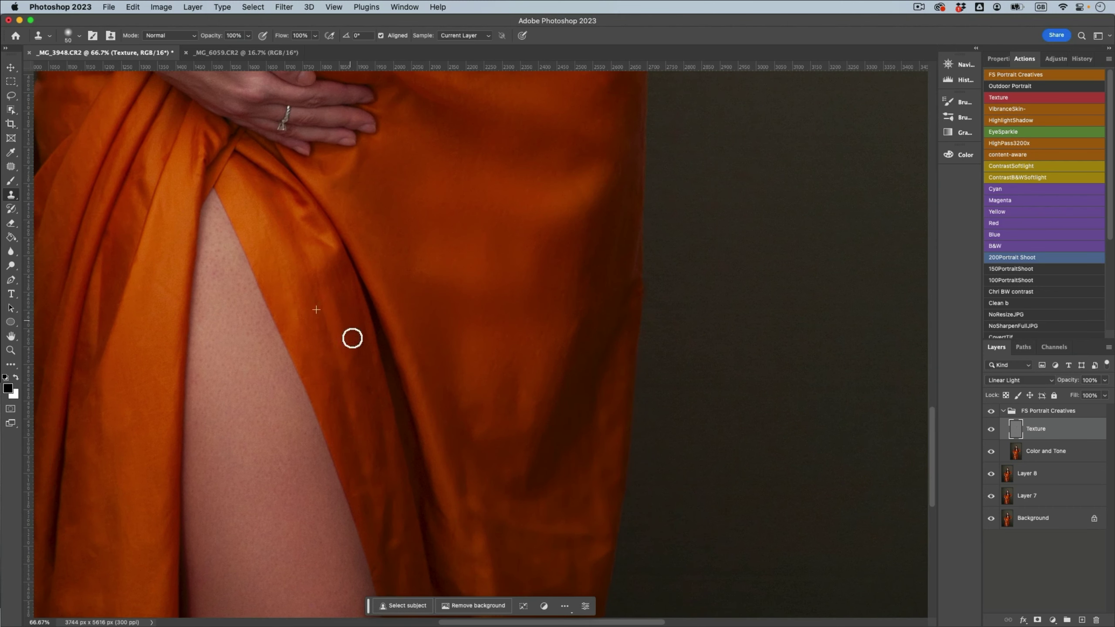
mouse_move(469, 330)
mouse_down()
mouse_move(465, 243)
mouse_move(649, 208)
mouse_up()
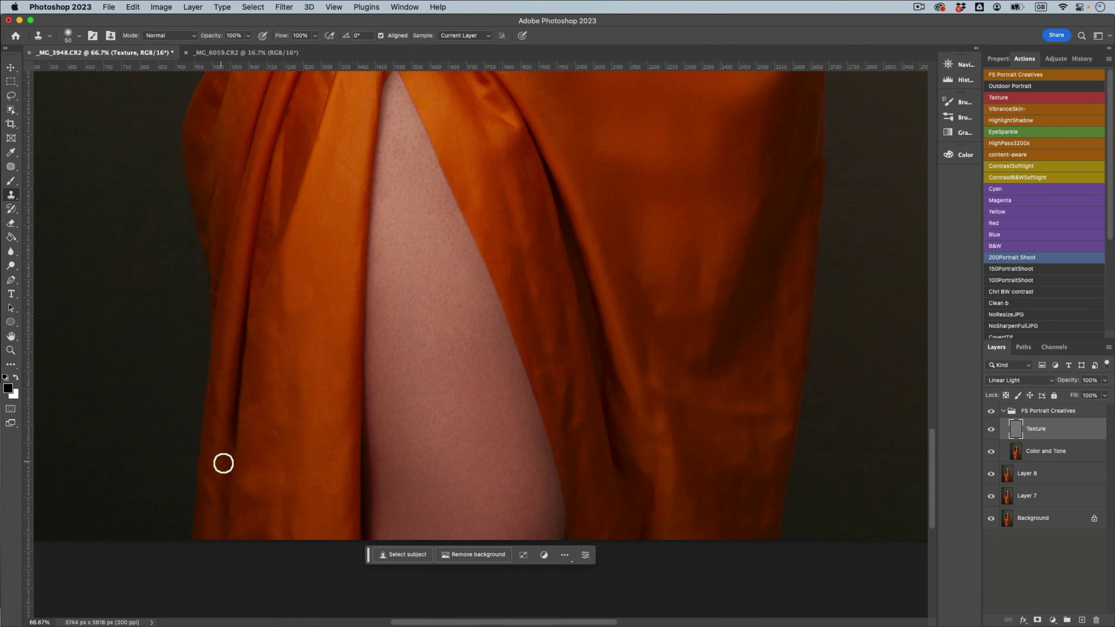
Step: Clone clean texture over creases in the gathered folds on the other side of the leg slit
scroll(274, 259, up, 4)
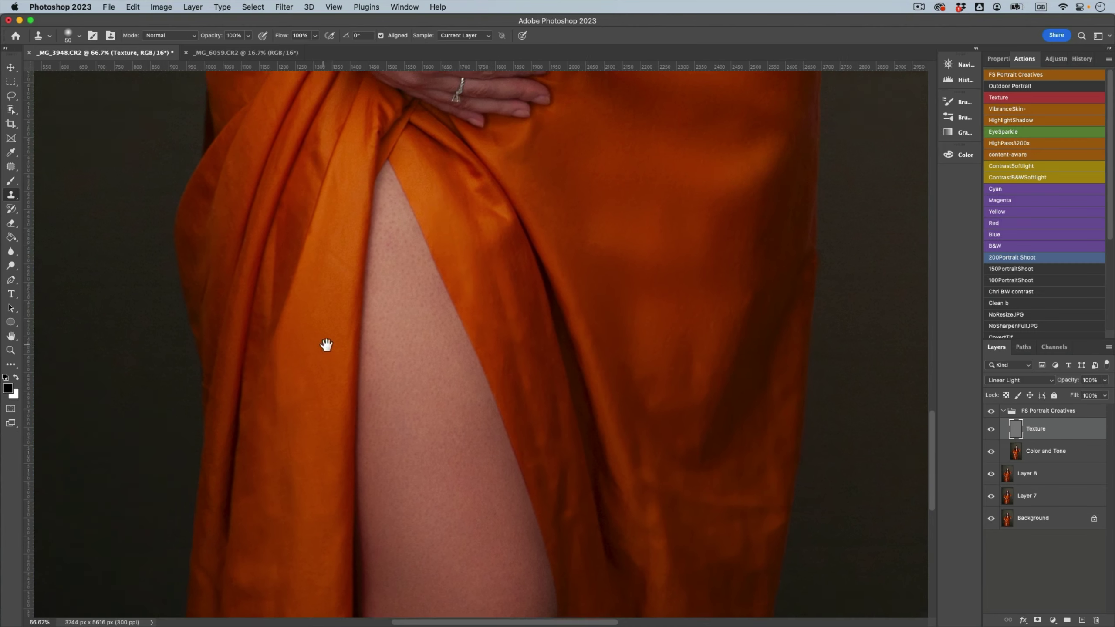
scroll(344, 278, left, 4)
scroll(344, 277, up, 2)
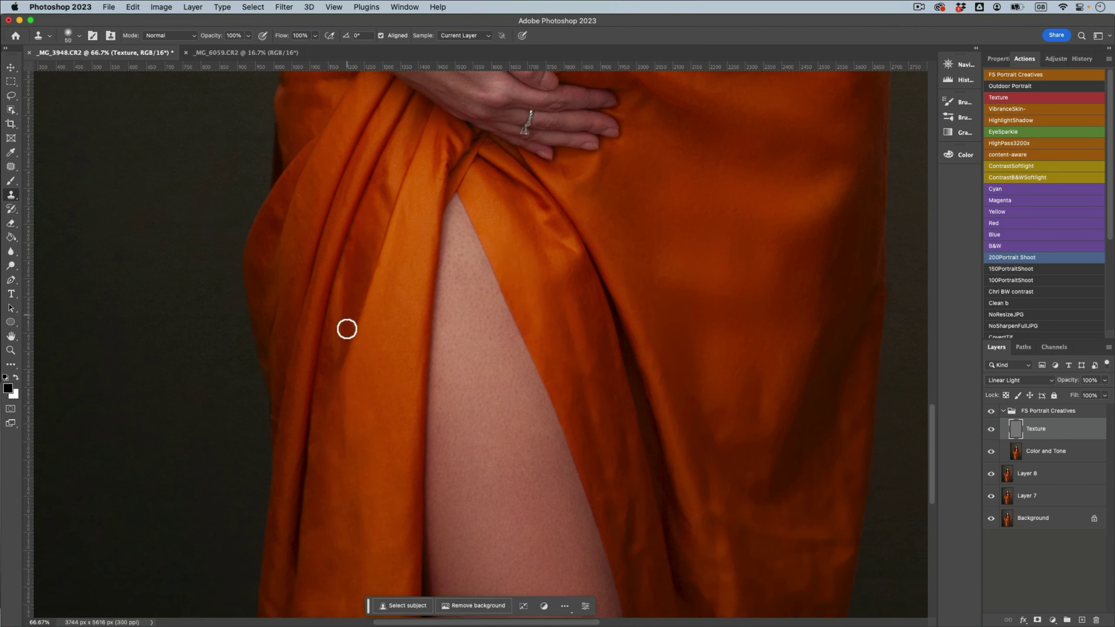
alt+click(291, 306)
drag(297, 283, 272, 325)
drag(387, 301, 390, 356)
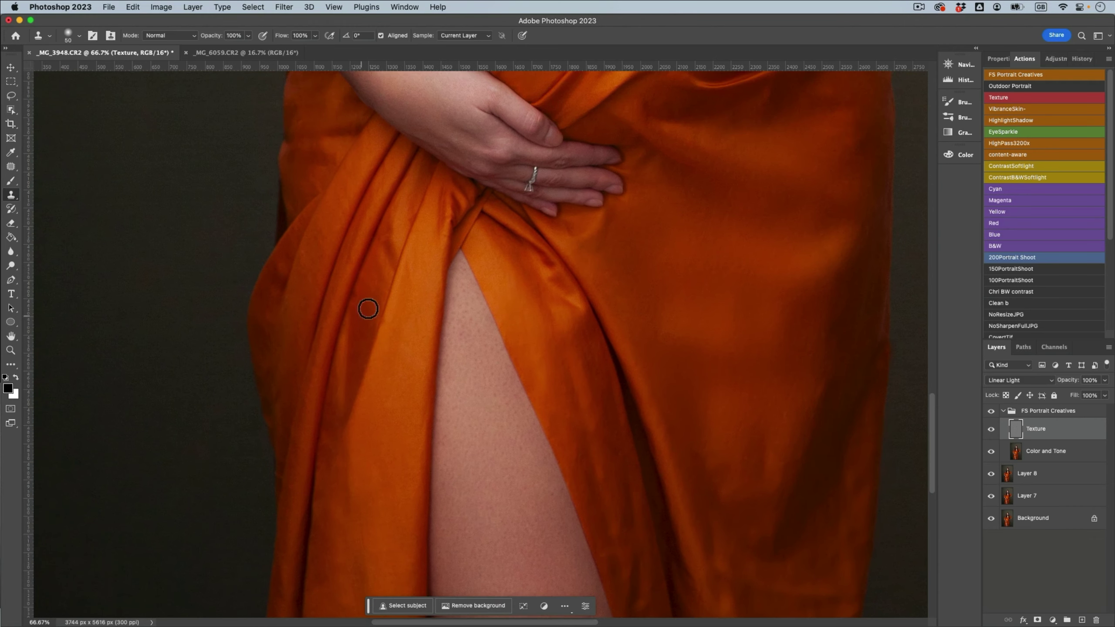
Step: Sample clean fabric and clone over the creases at the side of the dress below the forearm
scroll(360, 282, up, 3)
scroll(360, 282, left, 1)
scroll(362, 266, up, 3)
scroll(362, 267, left, 3)
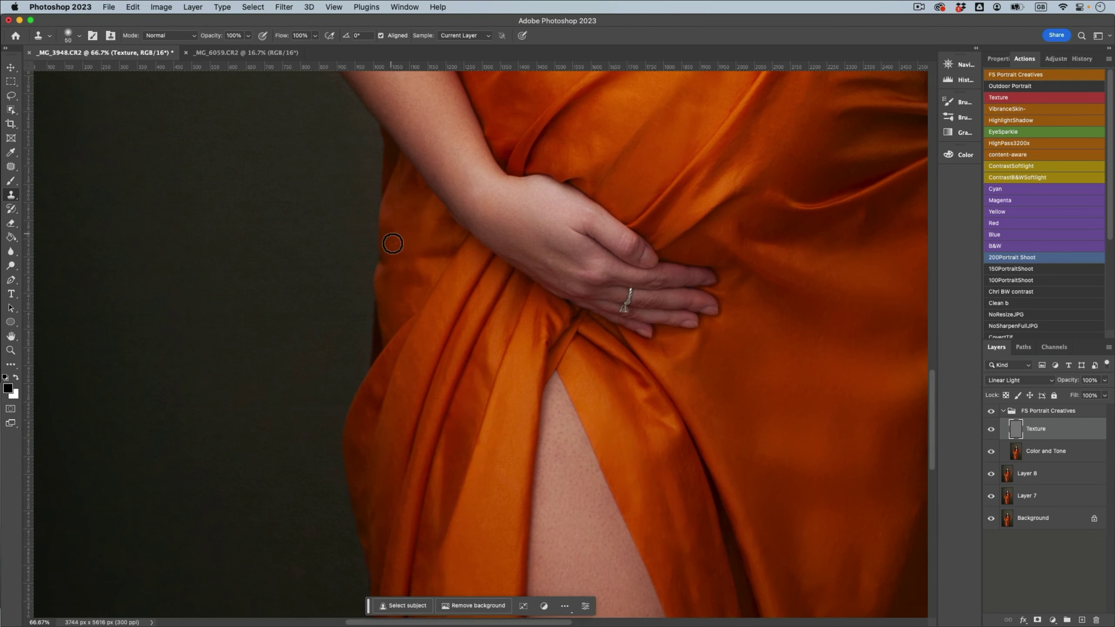
alt+click(406, 209)
click(405, 169)
alt+click(427, 230)
click(448, 230)
Step: Clone away small creases in the folds beneath the hand and on the sleeve cuff above the forearm
scroll(430, 266, up, 4)
scroll(431, 266, right, 1)
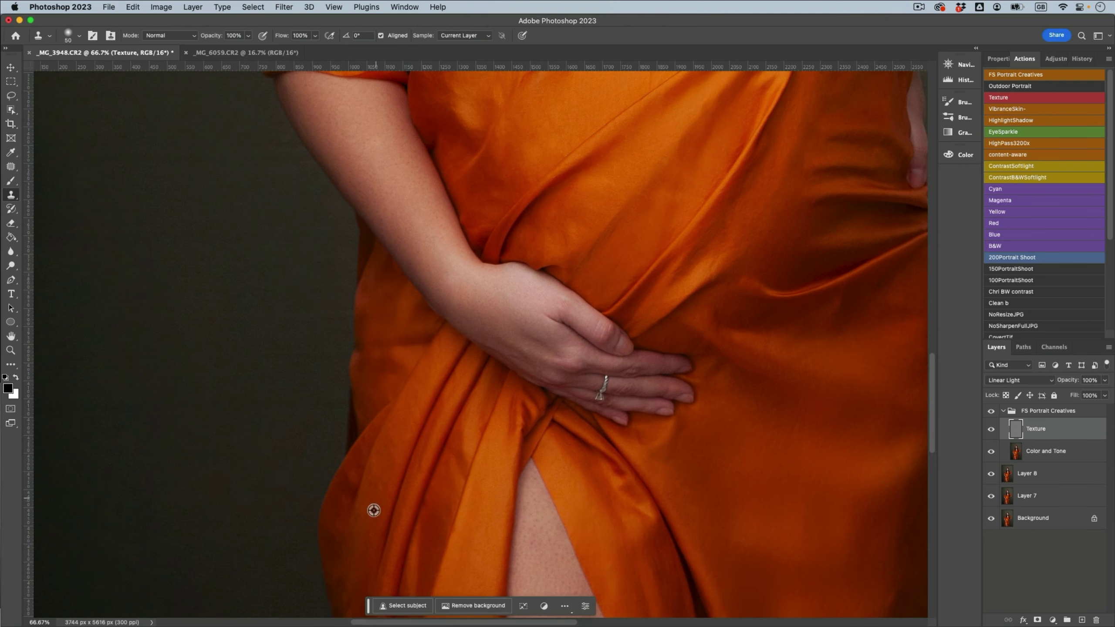
click(431, 380)
scroll(435, 368, up, 10)
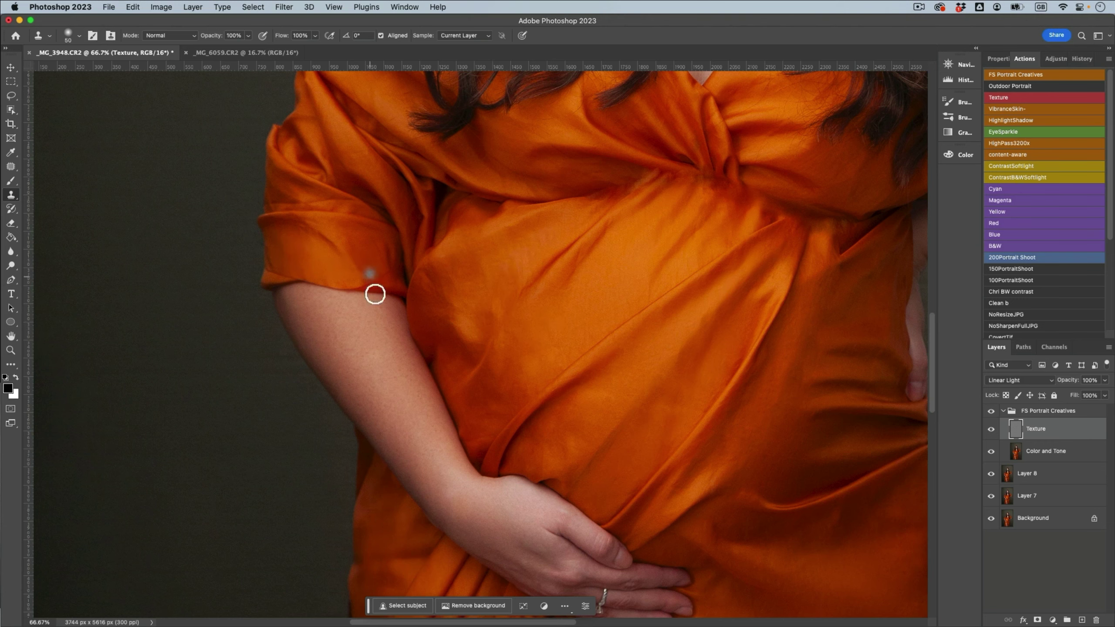
scroll(373, 291, down, 20)
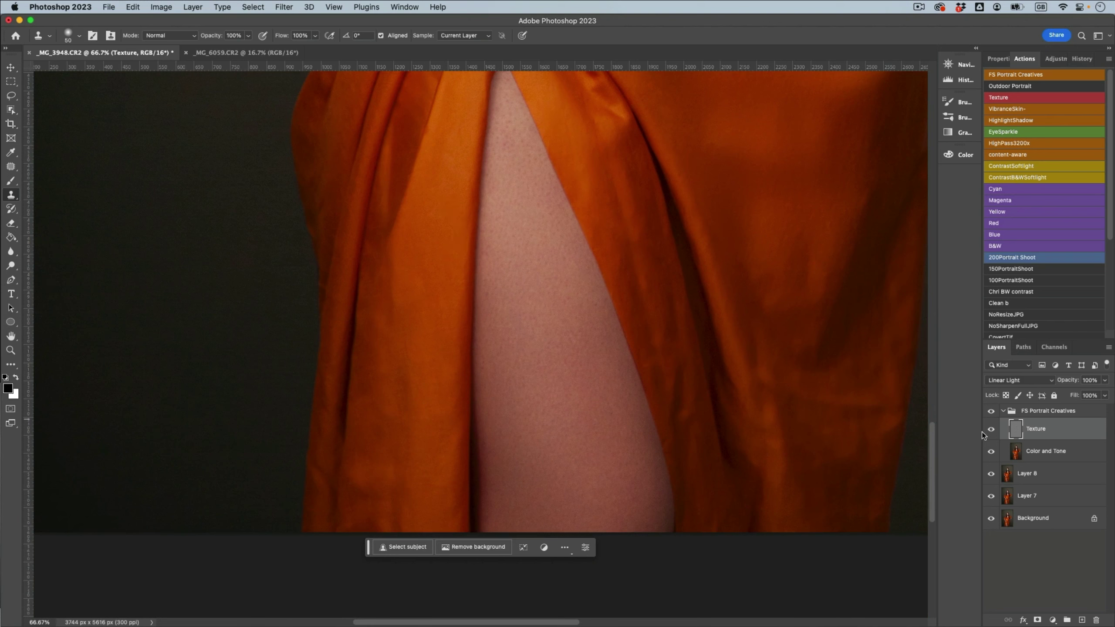
Step: Lasso creases in the gathered folds beside the leg with a 4 px feather and blur them on Color and Tone
click(1026, 450)
click(11, 96)
mouse_move(420, 413)
mouse_down()
mouse_move(414, 436)
mouse_move(417, 413)
mouse_move(370, 434)
mouse_up()
key(super+alt+f)
key(Return)
key(super+d)
key(super+alt+f)
key(Return)
key(super+d)
mouse_move(398, 262)
mouse_down()
mouse_move(361, 410)
mouse_move(395, 255)
mouse_up()
key(ctrl+d)
Step: Lasso and blur the creased patches on the lower part of the folded panel beside the leg
mouse_move(338, 415)
mouse_down()
mouse_move(339, 386)
mouse_move(336, 399)
mouse_up()
key(super+alt+f)
key(super+d)
mouse_move(326, 462)
mouse_down()
mouse_move(322, 499)
mouse_move(330, 438)
mouse_up()
key(super+alt+f)
key(Return)
key(super+d)
Step: Lasso and blur the tonal creases one after another on the fabric flap and skirt beside the thigh
scroll(663, 387, right, 5)
mouse_move(498, 269)
mouse_down()
mouse_move(480, 368)
mouse_move(510, 242)
mouse_up()
key(ctrl+super+f)
key(Return)
key(super+d)
drag(567, 332, 568, 441)
drag(472, 406, 500, 492)
mouse_move(475, 299)
mouse_down()
mouse_move(469, 343)
mouse_move(487, 286)
mouse_move(471, 197)
mouse_up()
key(Return)
mouse_move(483, 352)
mouse_down()
mouse_move(441, 245)
mouse_move(453, 225)
mouse_move(455, 237)
mouse_move(477, 238)
mouse_up()
key(ctrl+super+f)
key(super+d)
key(ctrl+super+f)
key(super+d)
key(ctrl+super+f)
key(super+d)
Step: Lasso the uneven shadows across the lower part of the wide skirt panel and blur them repeatedly
drag(585, 455, 583, 457)
drag(607, 349, 552, 140)
mouse_move(658, 239)
mouse_down()
mouse_move(583, 249)
mouse_move(657, 232)
mouse_move(575, 313)
mouse_move(657, 220)
mouse_move(686, 125)
mouse_up()
key(ctrl+super+f)
key(Return)
key(super+d)
key(ctrl+super+f)
key(super+d)
key(ctrl+super+f)
key(Return)
key(super+d)
Step: Lasso and blur the uneven tones near the hem and along the long fold of the wide skirt panel
mouse_move(572, 305)
mouse_down()
mouse_move(541, 253)
mouse_move(583, 347)
mouse_up()
key(ctrl+super+f)
key(Return)
key(super+d)
mouse_move(508, 223)
mouse_down()
mouse_move(522, 306)
mouse_move(506, 213)
mouse_move(533, 234)
mouse_move(505, 203)
mouse_up()
key(ctrl+super+f)
key(Return)
key(ctrl+d)
key(ctrl+alt+f)
key(Return)
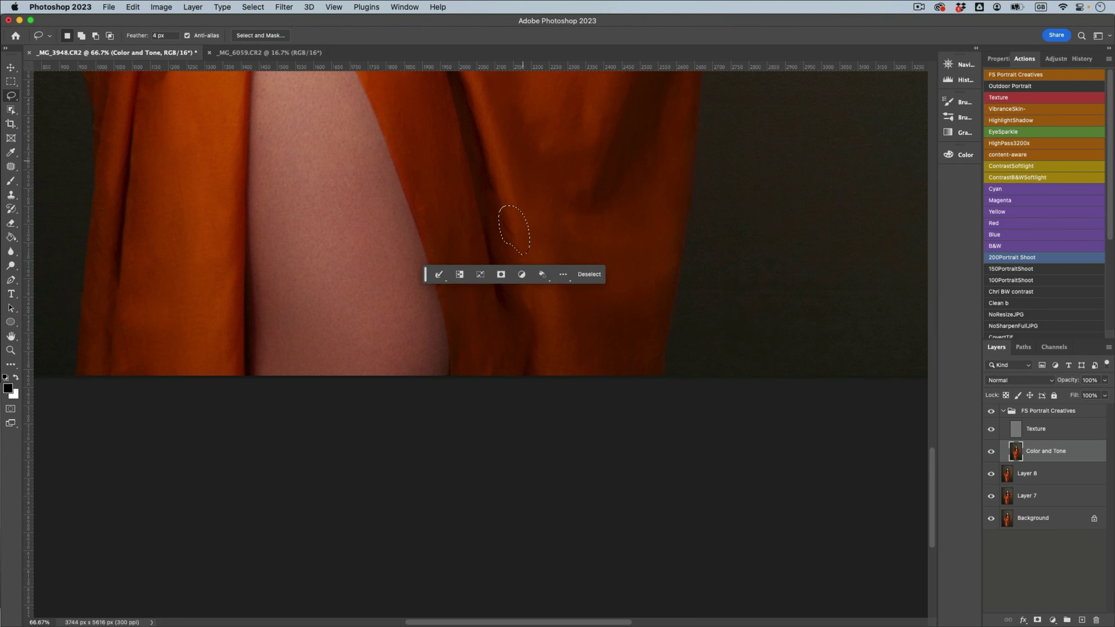
key(ctrl+d)
Step: Clone clean fabric texture over the creases near the skirt's hem on the Texture layer
click(1020, 434)
key(s)
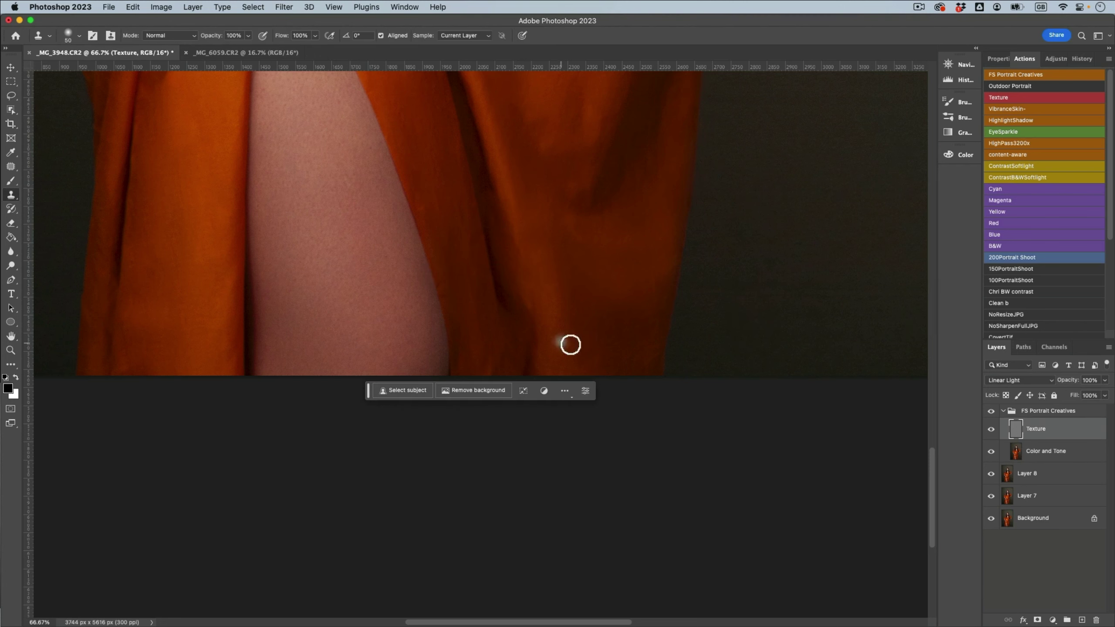
alt+click(480, 270)
Step: Lasso one more uneven patch of the dress on the Color and Tone layer and blur it
key(super+minus)
key(super+minus)
key(super+minus)
key(super+minus)
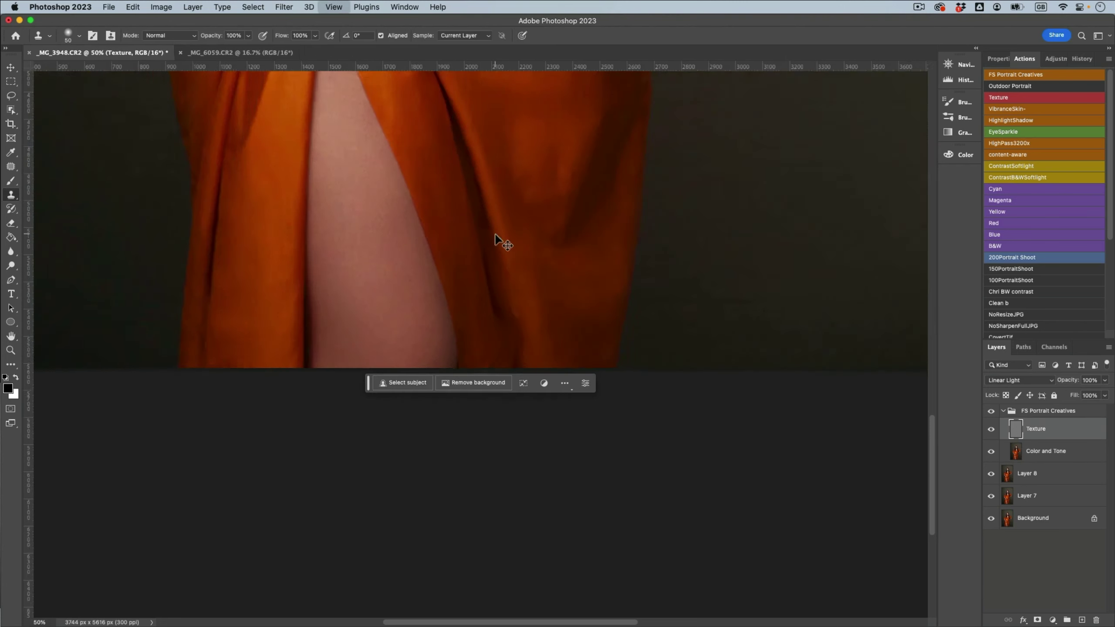
key(super+plus)
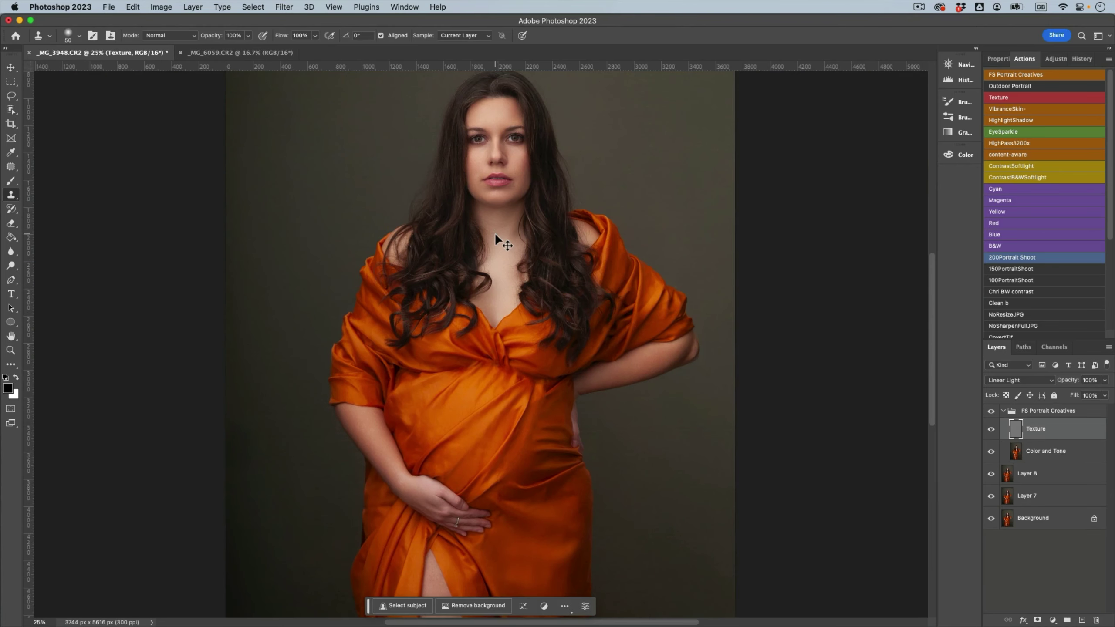
scroll(494, 232, down, 1)
scroll(495, 234, up, 1)
scroll(495, 234, down, 7)
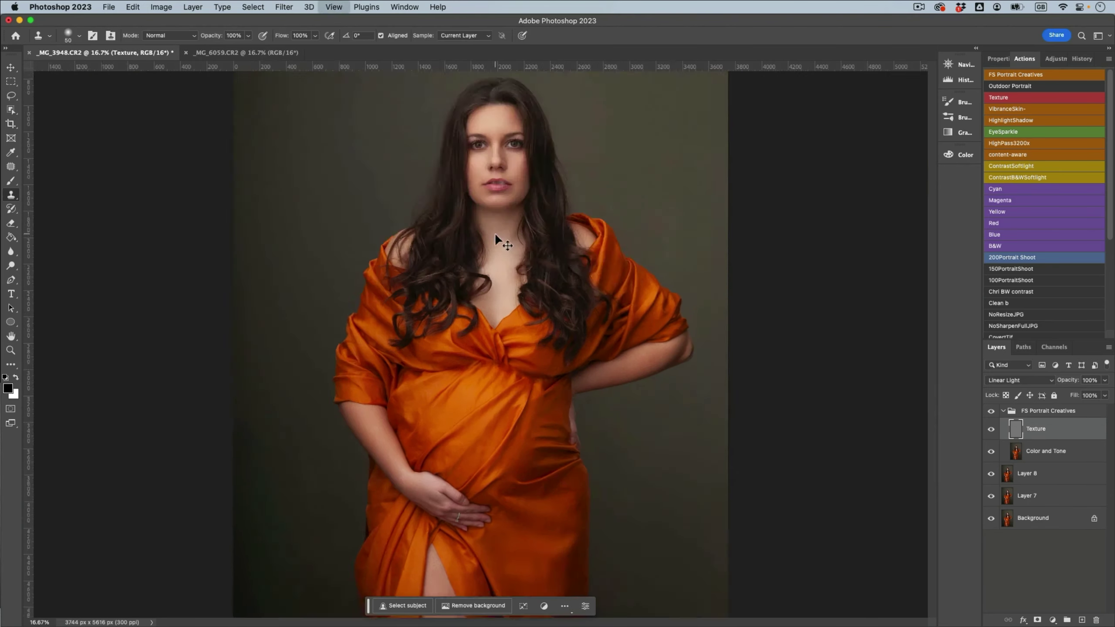
click(1022, 456)
click(11, 96)
mouse_move(536, 371)
mouse_down()
mouse_move(505, 352)
mouse_move(533, 339)
mouse_up()
key(alt+super+f)
key(Return)
key(super+d)
Step: Examine the skirt up close and the whole portrait for remaining creases
key(super+minus)
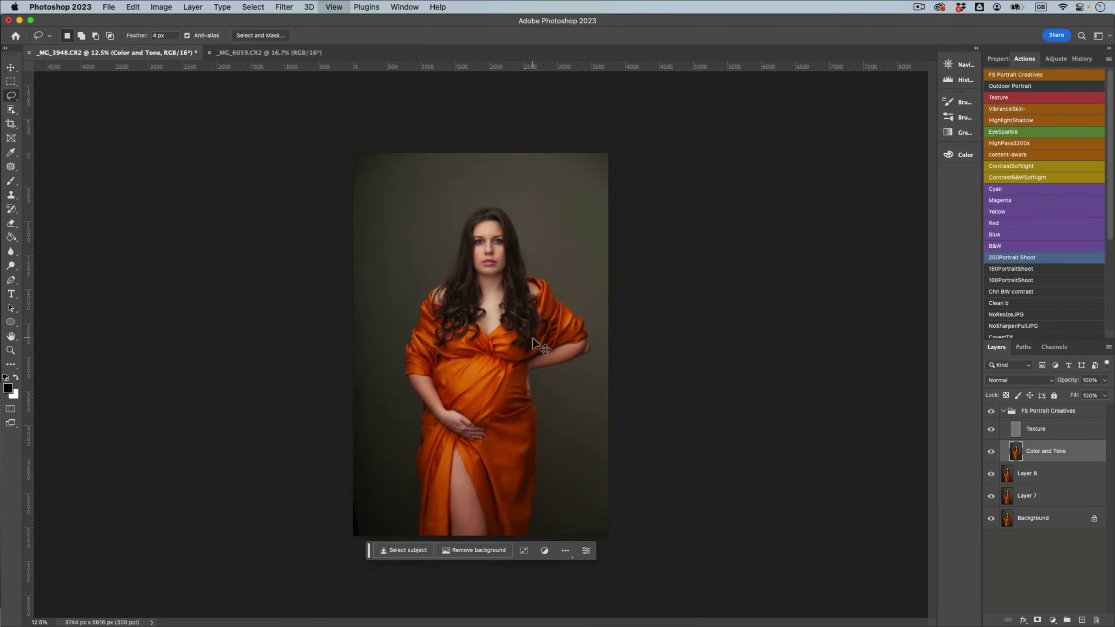
key(super+equal)
scroll(667, 374, down, 10)
key(super+equal)
key(super+equal)
key(super+equal)
key(super+equal)
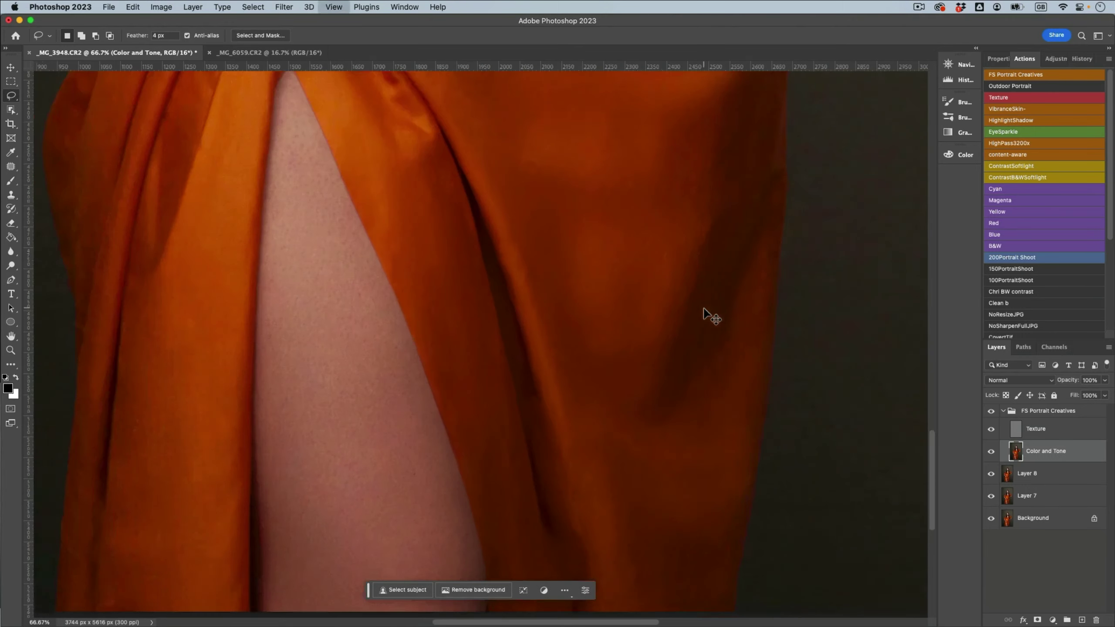
key(super+minus)
key(super+minus)
key(super+minus)
key(super+minus)
key(super+minus)
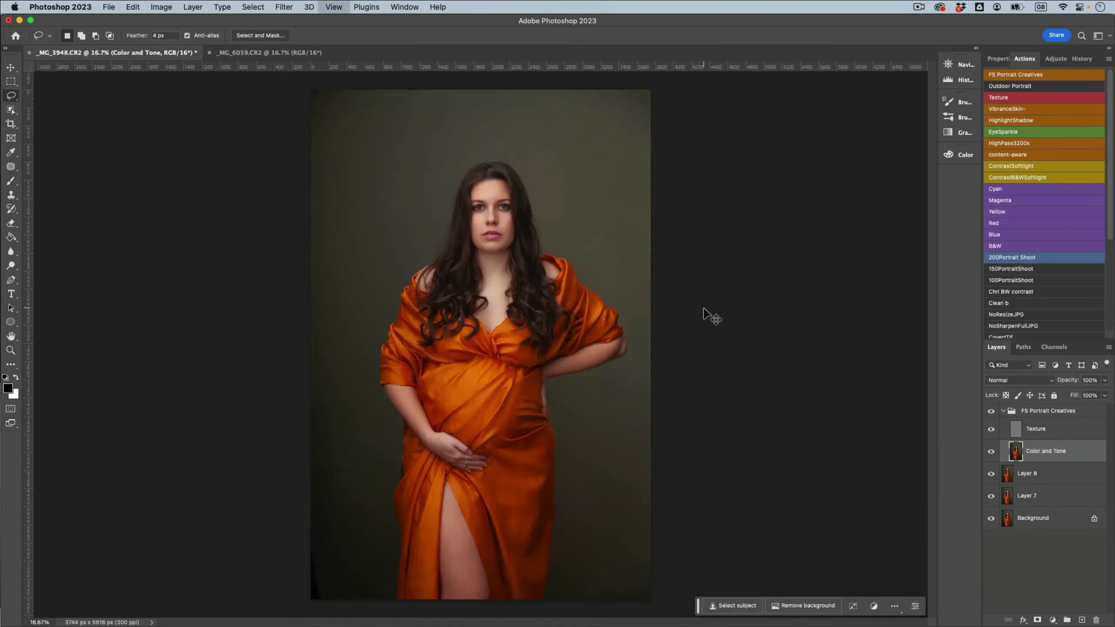
key(super+equal)
key(super+equal)
drag(655, 421, 621, 299)
key(super+equal)
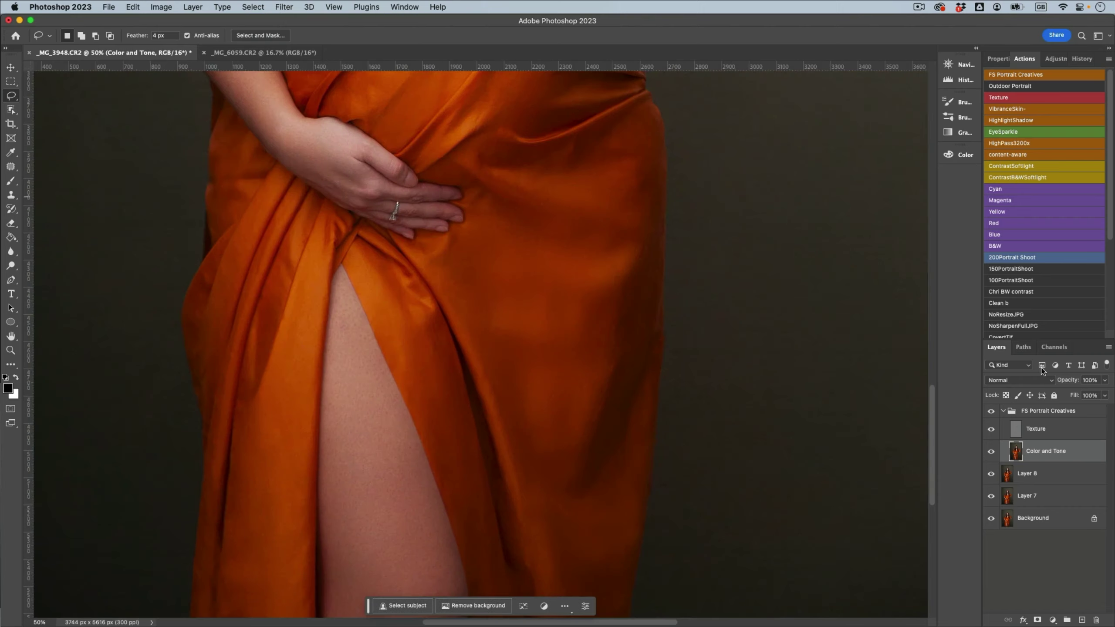
Step: Merge all visible layers into a new top layer and add 2% Gaussian monochromatic noise to it
key(super+alt+shift+e)
click(333, 6)
mouse_move(284, 6)
mouse_move(308, 185)
click(390, 185)
key(super+equal)
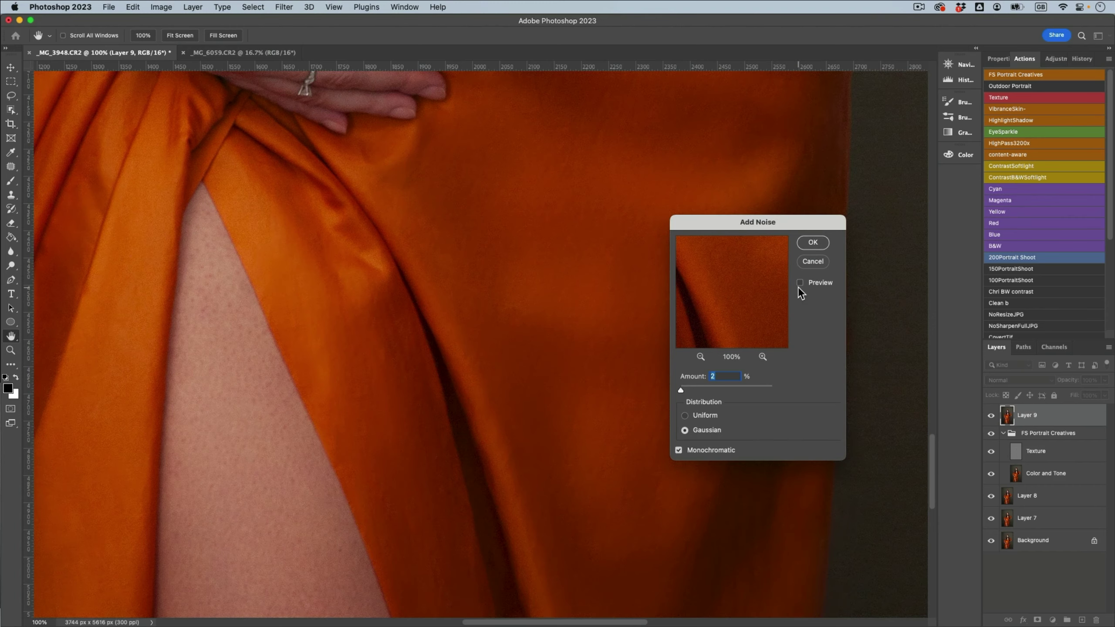
click(813, 242)
Step: Hide the noise layer with a black mask and paint it back over the dress with a 400-pixel white brush
alt+click(1037, 620)
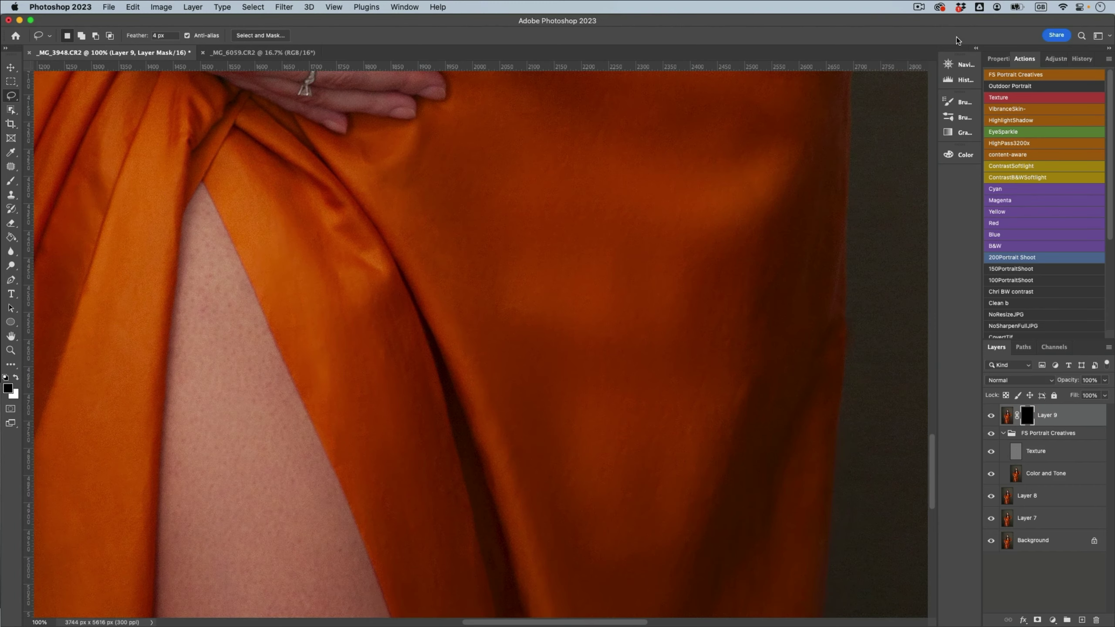
key(super+minus)
key(b)
key(x)
mouse_move(578, 337)
mouse_down()
mouse_move(579, 514)
mouse_move(595, 476)
mouse_move(413, 314)
mouse_up()
scroll(622, 378, down, 5)
scroll(363, 203, up, 4)
scroll(363, 203, left, 4)
scroll(692, 319, down, 2)
scroll(691, 319, up, 15)
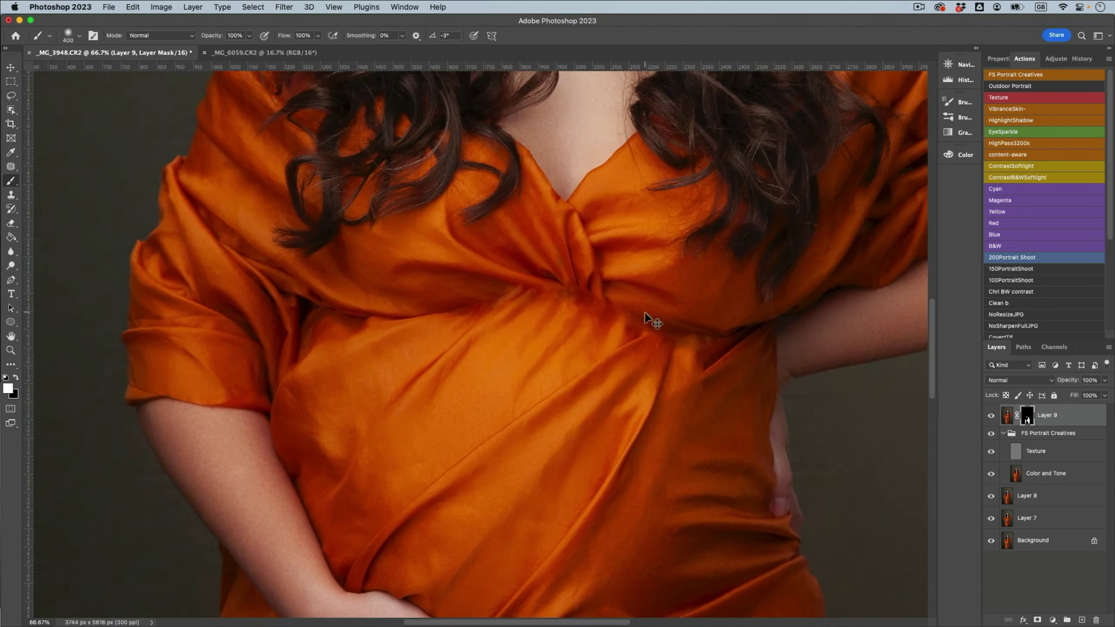
Step: Compare the retouched portrait with the original by isolating the Background layer and restoring all layers
key(super+0)
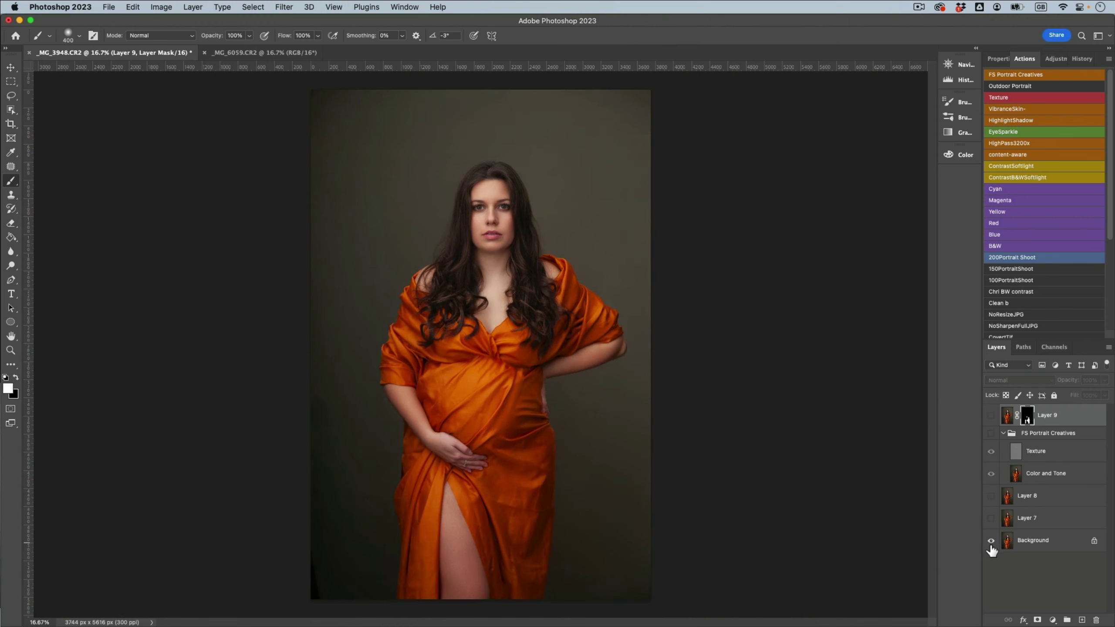
click(1055, 418)
key(super+m)
click(994, 110)
click(1090, 418)
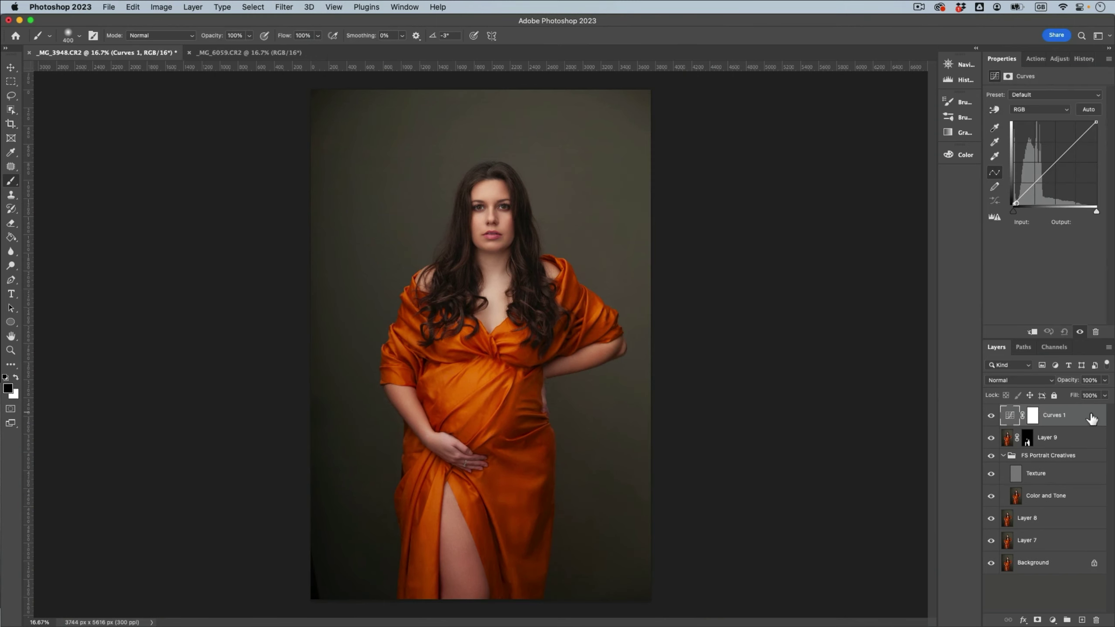
key(BackSpace)
Step: Run the HighlightShadow action to add a Soft Light layer, and paint shadows and highlights over the skirt at 20% opacity
click(1031, 59)
click(1039, 124)
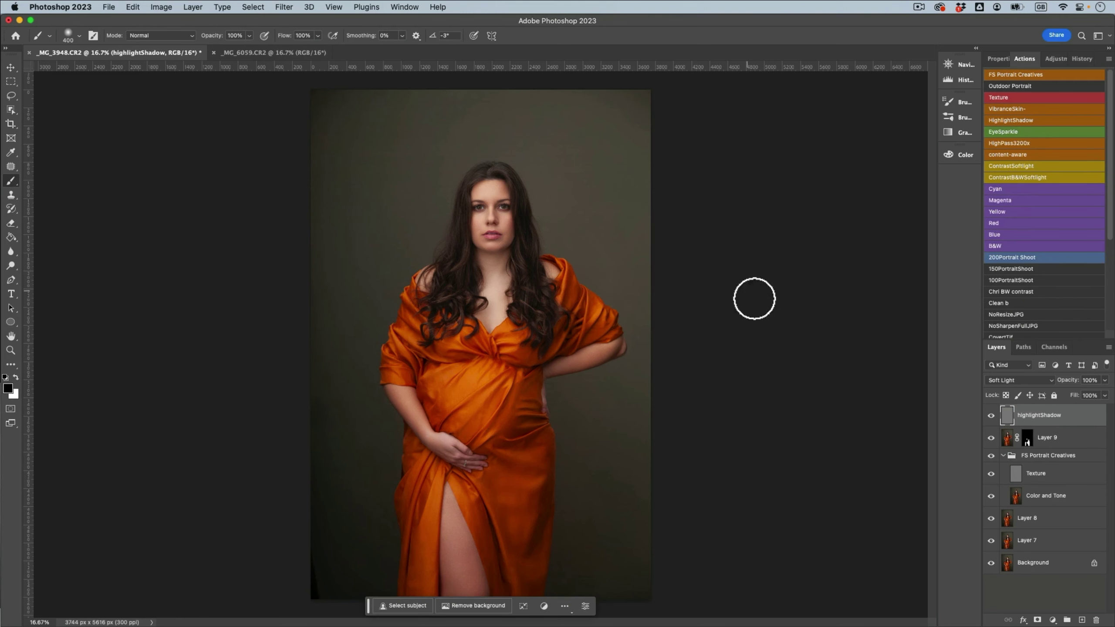
scroll(754, 299, up, 3)
key(bracketleft)
key(bracketleft)
key(bracketleft)
key(bracketleft)
key(bracketleft)
key(bracketleft)
key(bracketleft)
key(bracketleft)
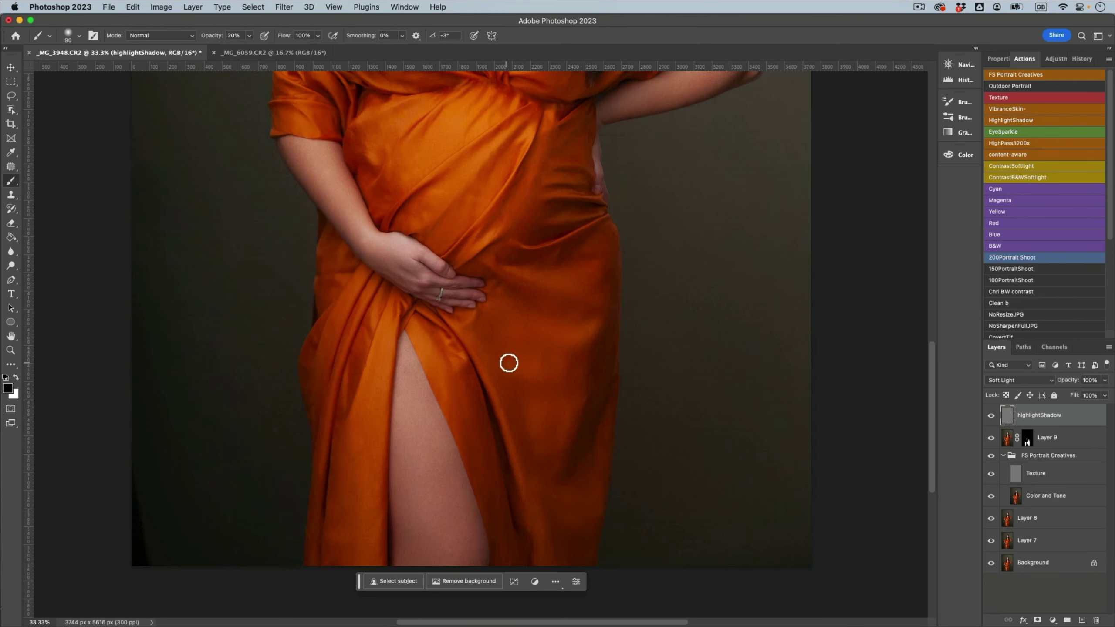
mouse_move(509, 349)
mouse_down()
mouse_move(553, 492)
mouse_move(513, 382)
mouse_move(539, 408)
mouse_move(574, 567)
mouse_up()
key(x)
mouse_move(595, 342)
mouse_down()
mouse_move(579, 530)
mouse_move(553, 354)
mouse_move(574, 318)
mouse_move(532, 411)
mouse_move(592, 496)
mouse_move(584, 542)
mouse_up()
key(x)
key(x)
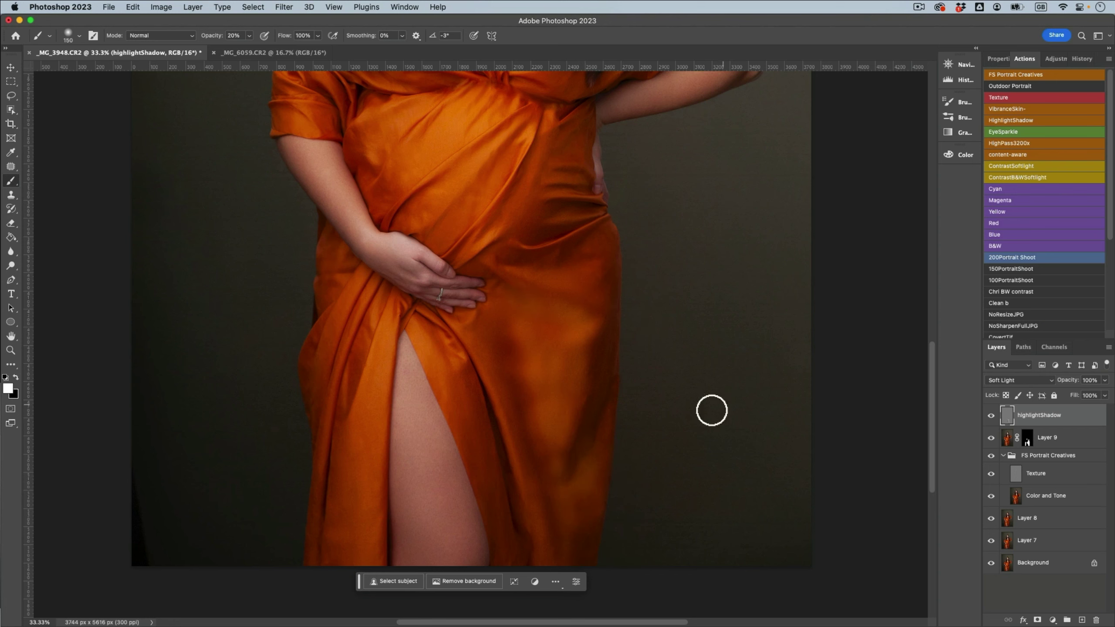
Step: Compare the whole portrait with and without the highlightShadow layer
key(super+minus)
key(super+minus)
click(992, 418)
click(992, 419)
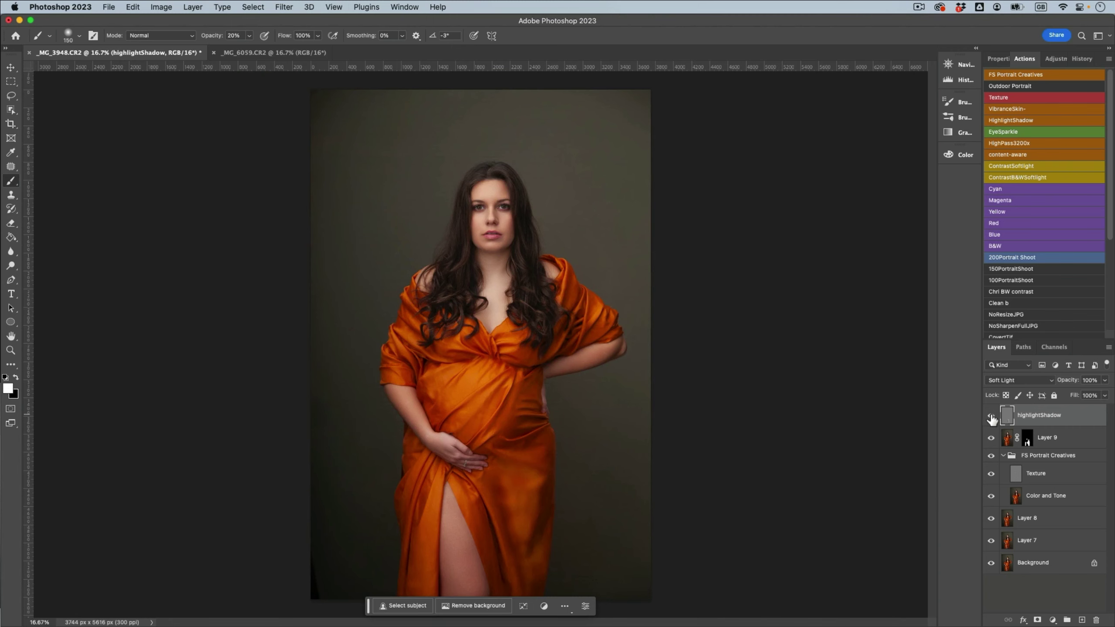
click(991, 417)
click(992, 416)
Step: Paint more shading over the lower skirt on the highlightShadow layer with a 125-pixel brush at 20% opacity
key(super+plus)
key(super+plus)
scroll(594, 386, down, 7)
mouse_move(588, 421)
mouse_down()
mouse_move(567, 380)
mouse_move(553, 435)
mouse_move(585, 409)
mouse_move(592, 371)
mouse_up()
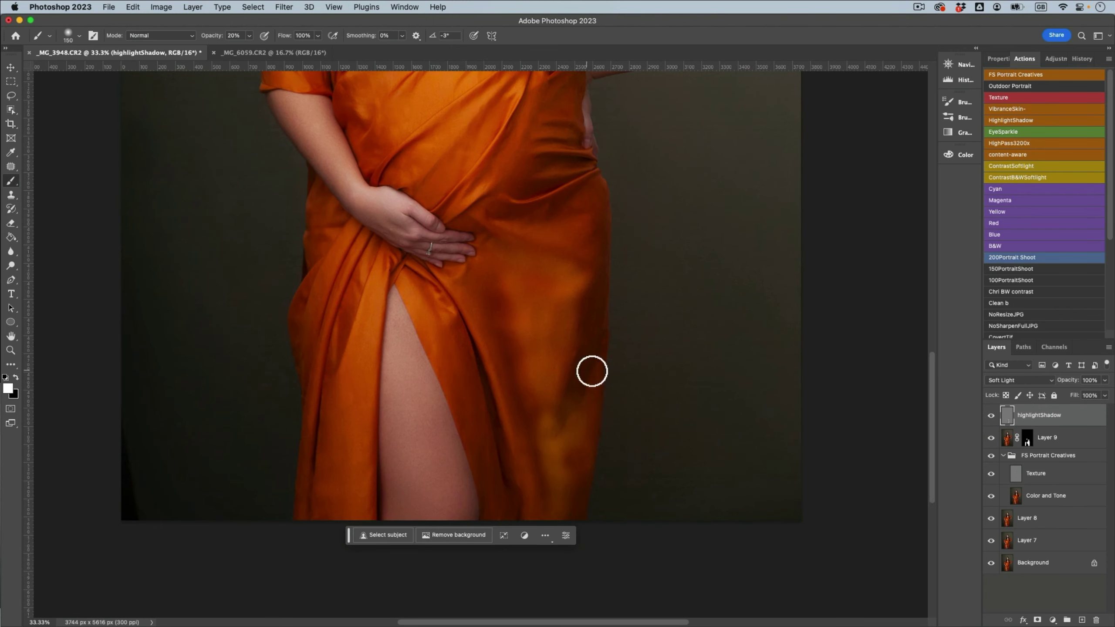
key(bracketleft)
key(bracketleft)
key(bracketleft)
key(bracketleft)
key(bracketleft)
key(bracketleft)
key(bracketright)
key(bracketright)
key(bracketright)
key(bracketright)
key(x)
drag(521, 433, 531, 514)
drag(516, 456, 533, 518)
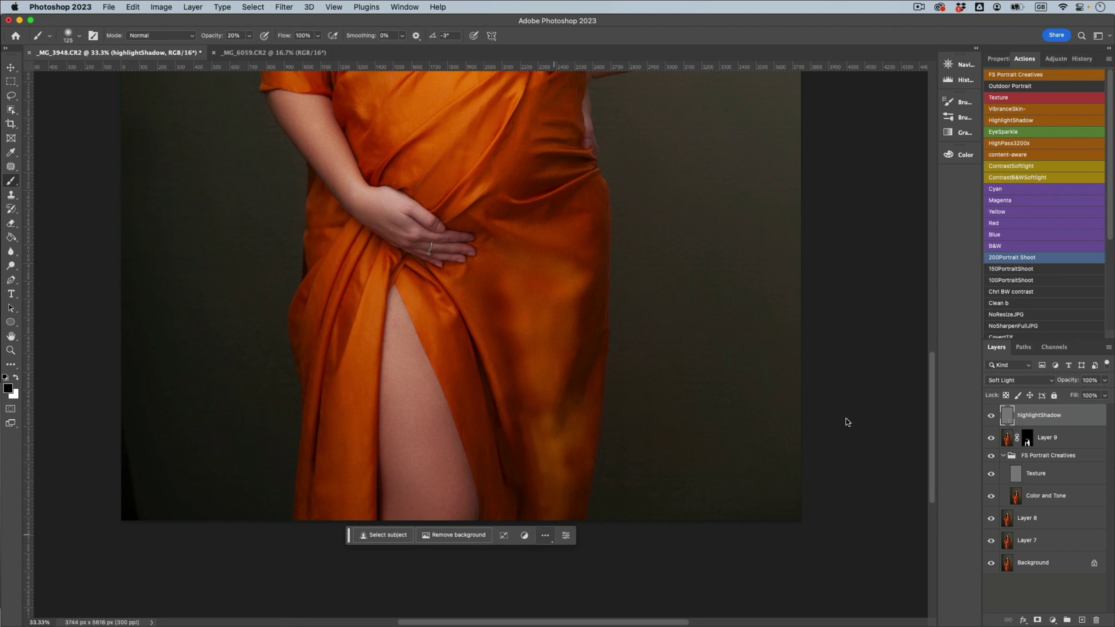
Step: Soften the highlightShadow layer with a 38.8-pixel Gaussian Blur
key(super+alt+f)
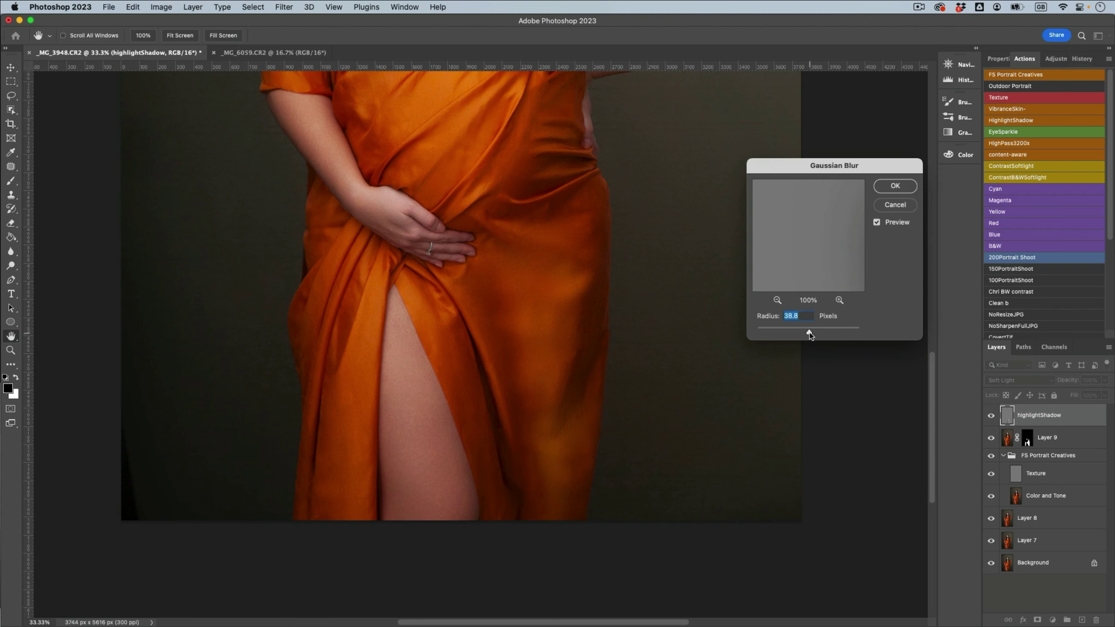
click(895, 186)
key(super+0)
Step: Set the highlightShadow layer's opacity to 70% and compare the portrait with and without it
click(991, 416)
click(991, 415)
click(991, 415)
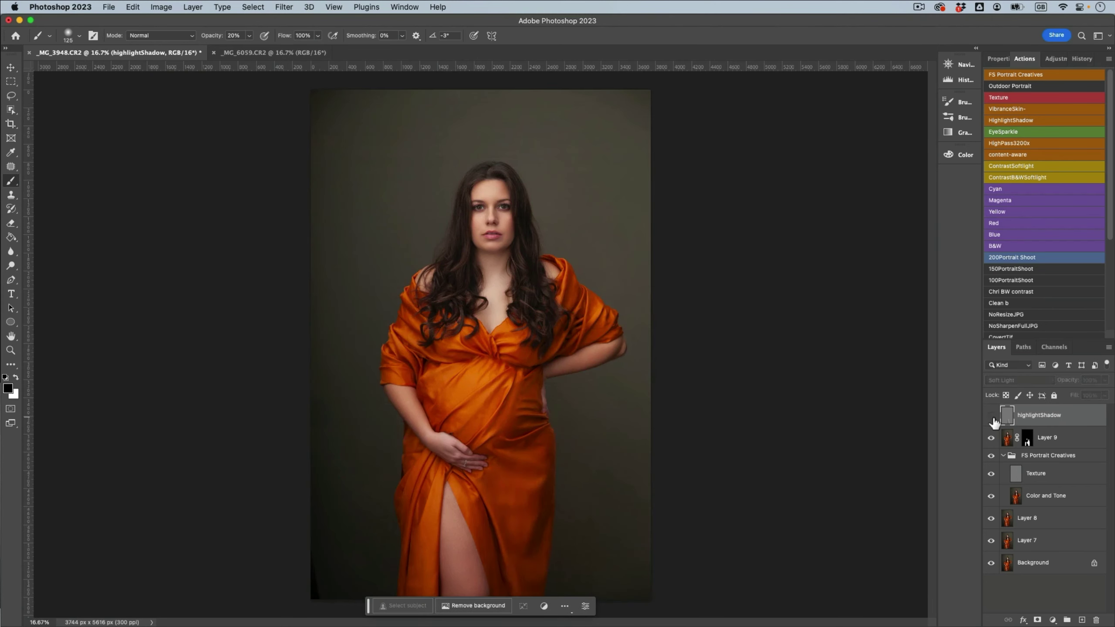
click(991, 415)
key(v)
click(991, 416)
click(991, 416)
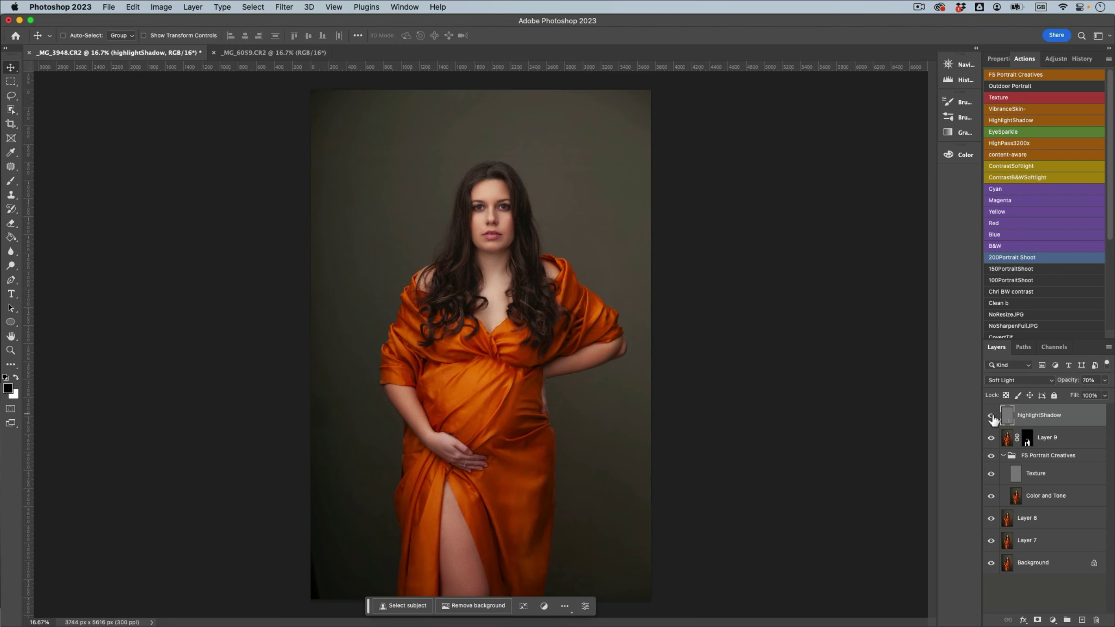
Step: Add a Curves adjustment that darkens the skirt's tones, mapping input 27 to output 24, and invert its mask to black
key(super+minus)
key(super+minus)
key(super+0)
key(super+plus)
key(super+plus)
drag(683, 607, 662, 291)
key(super+m)
click(994, 109)
drag(542, 250, 541, 261)
drag(1023, 199, 1022, 197)
key(super+i)
Step: Paint the Curves darkening onto the bright area of the lower skirt with a 500-pixel white brush at 100% opacity
key(b)
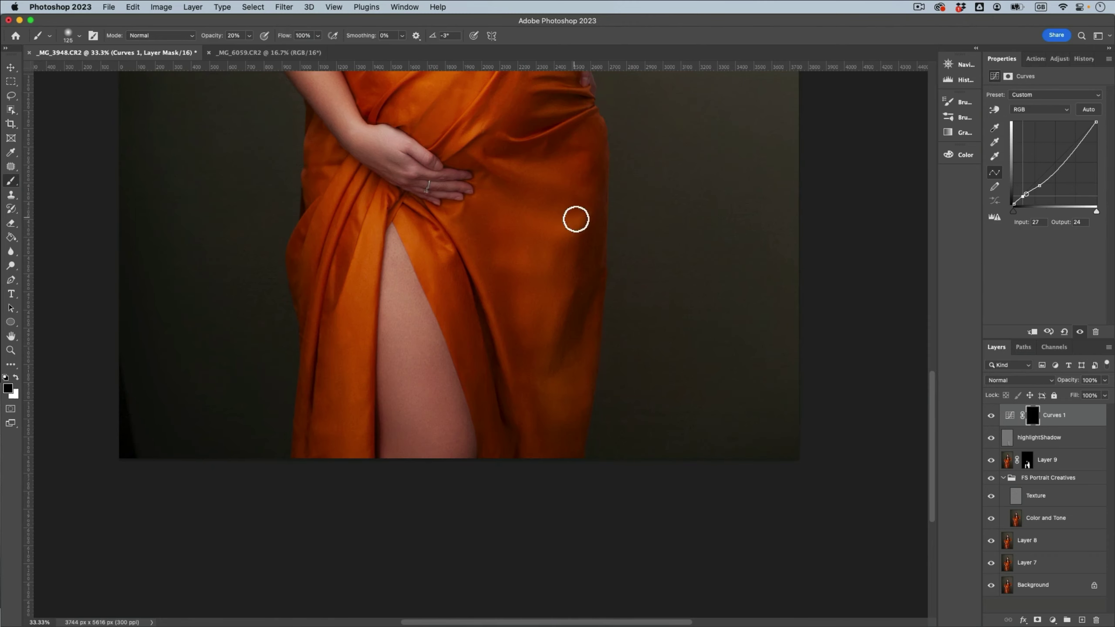
key(])
key(])
key(])
drag(545, 195, 537, 263)
drag(565, 380, 578, 359)
key(super+z)
key(bracketright)
key(bracketright)
key(bracketright)
key(bracketright)
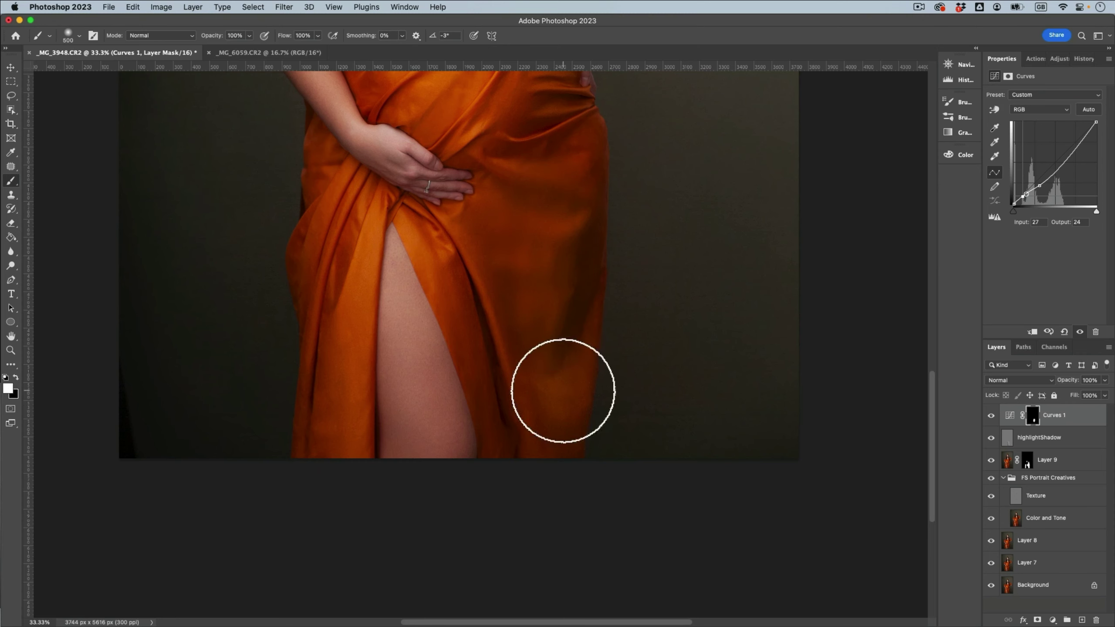
Step: Feather the Curves 1 mask by 36.7 pixels and set the layer's opacity to 80%
key(super+minus)
click(1032, 415)
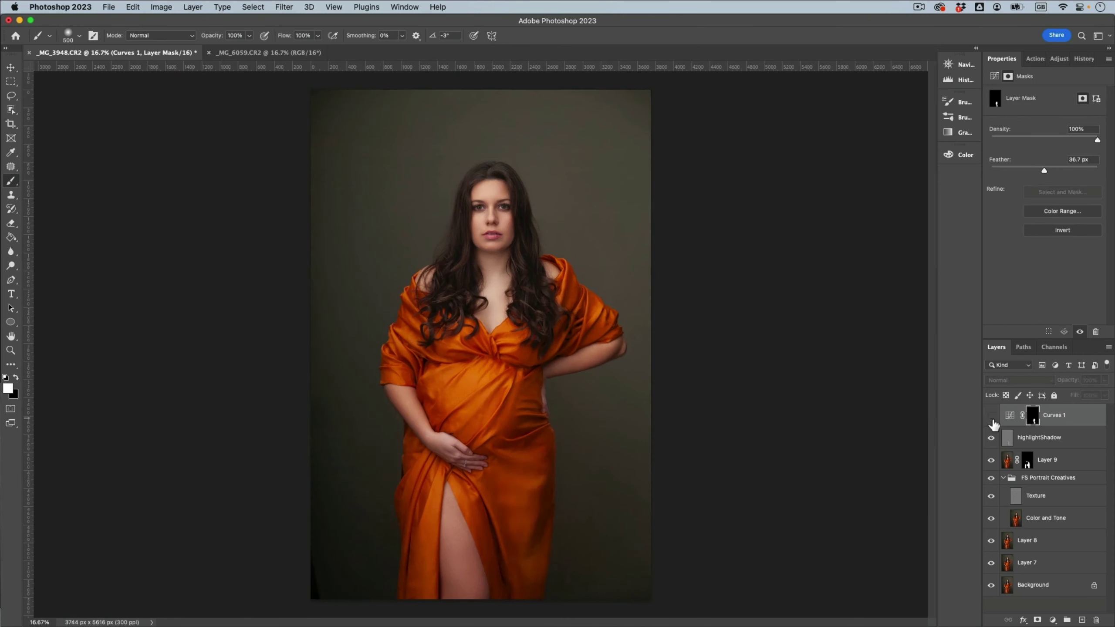
key(super+minus)
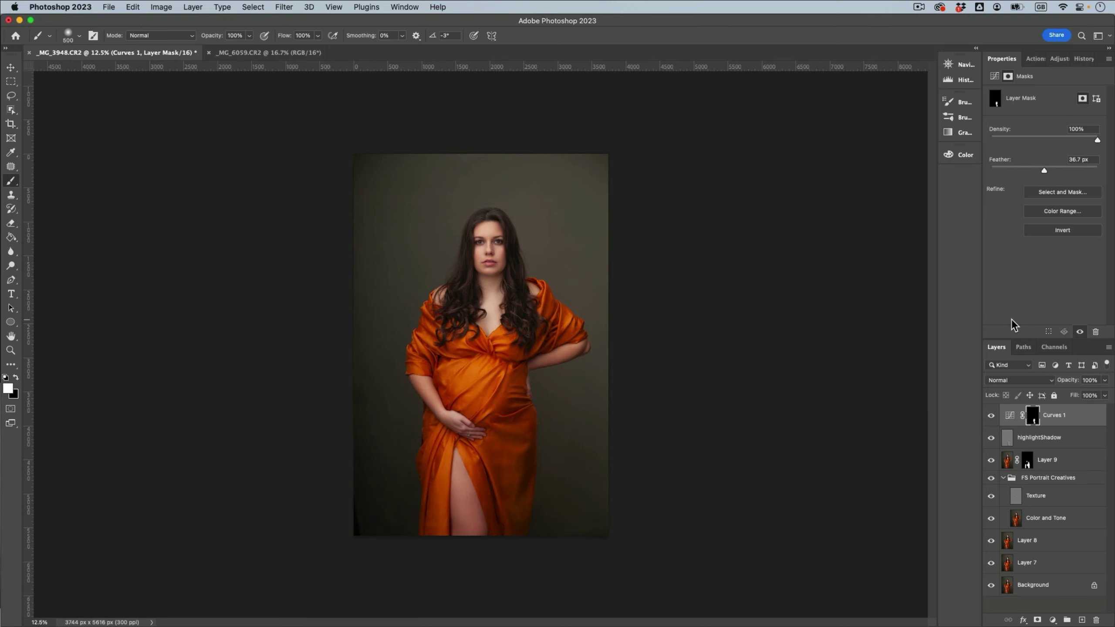
key(v)
key(8)
click(991, 415)
click(991, 415)
Step: Add a second Curves adjustment that darkens the dress, mapping input 69 to output 49, and invert its mask to black
key(super+plus)
key(super+plus)
key(super+plus)
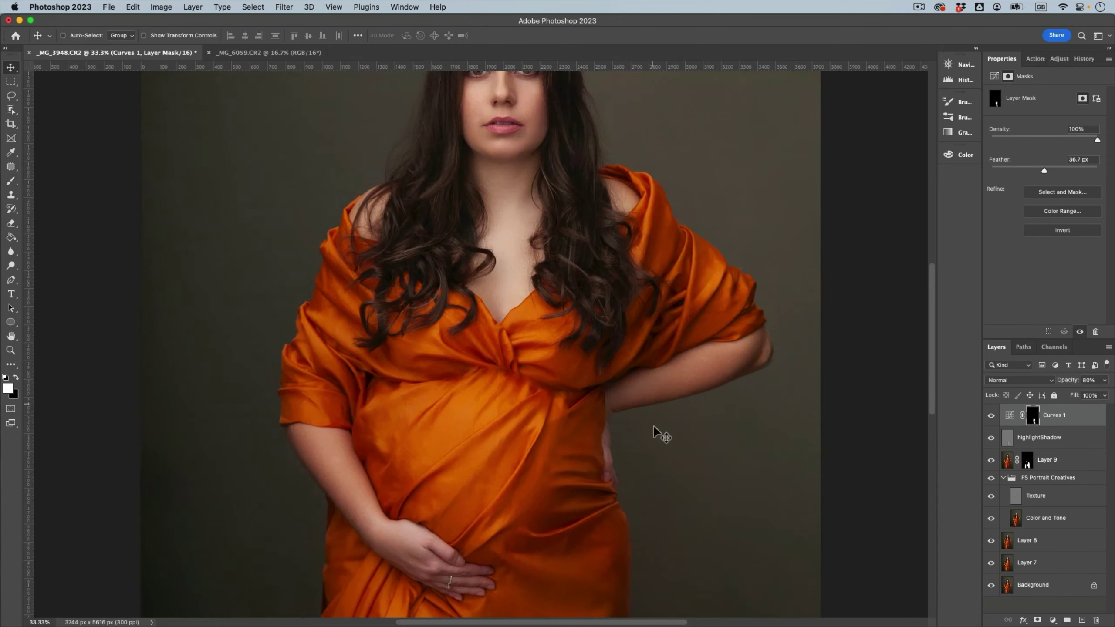
drag(655, 428, 633, 355)
key(super+m)
click(994, 110)
drag(536, 355, 540, 369)
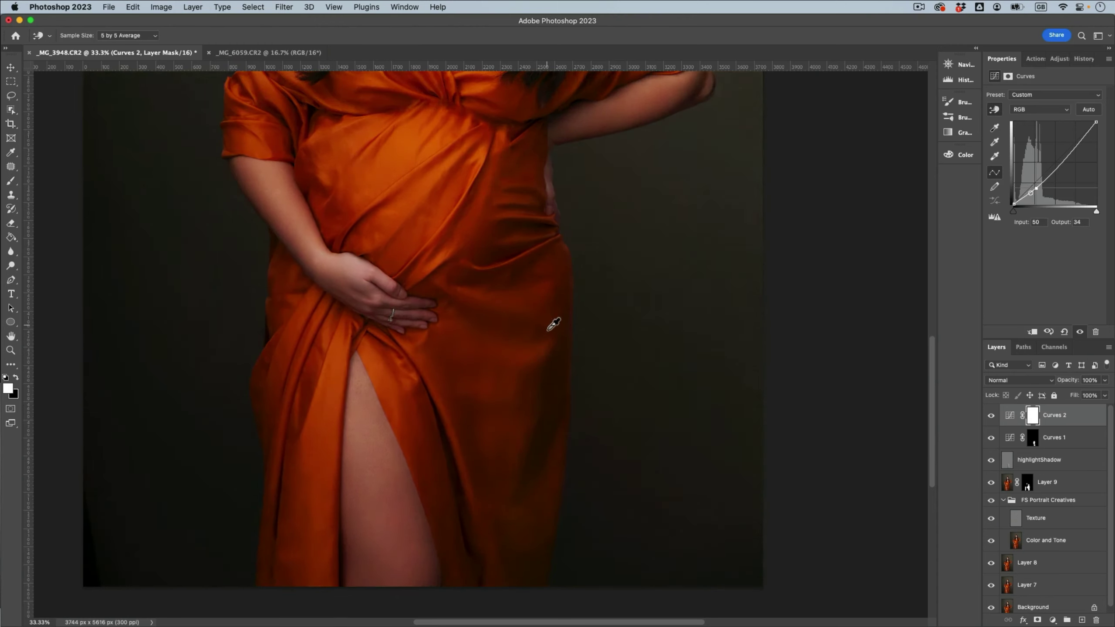
key(super+i)
Step: Paint the second Curves darkening onto uneven patches of the skirt with a 125-pixel white brush at 20% opacity
key(b)
key([)
key([)
key([)
key([)
key([)
key([)
key(2)
key([)
key([)
key([)
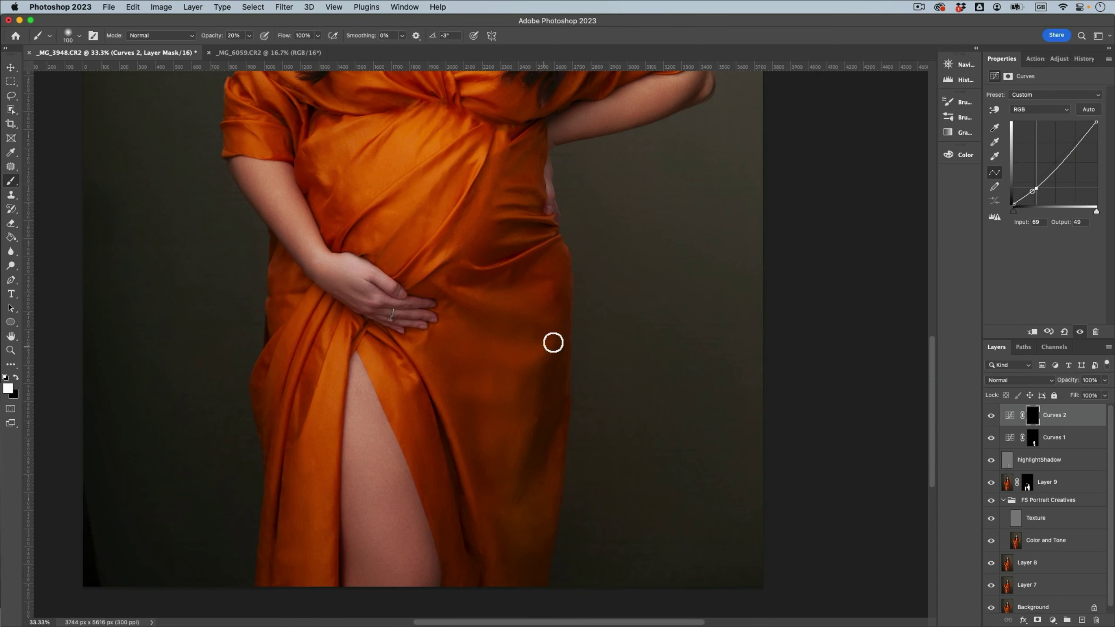
key(bracketright)
key(bracketright)
key(bracketleft)
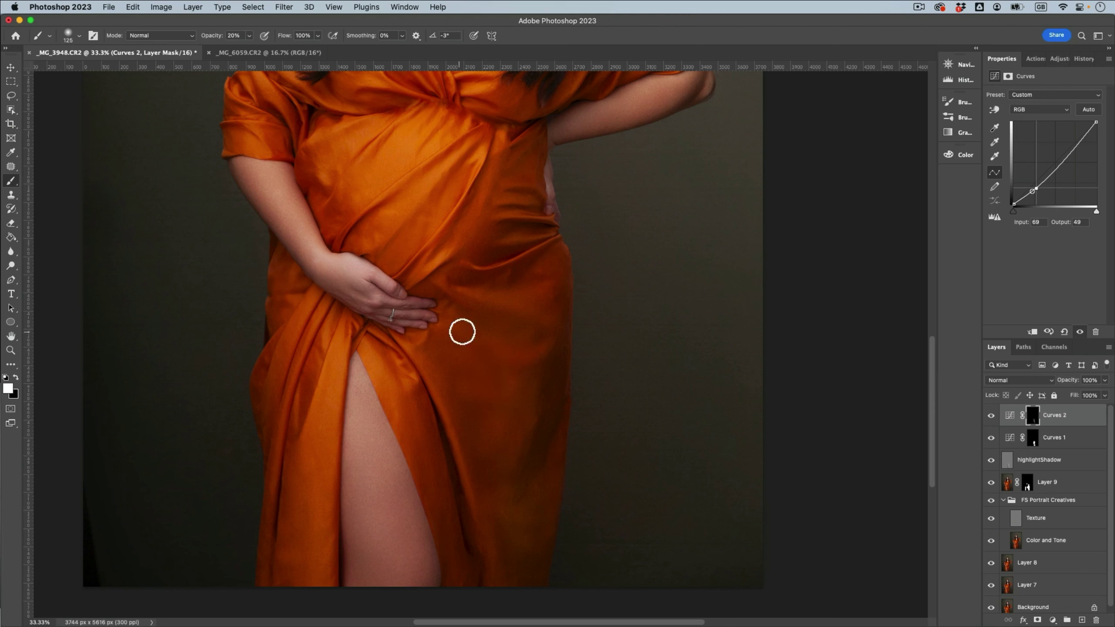
key(bracketright)
key(bracketright)
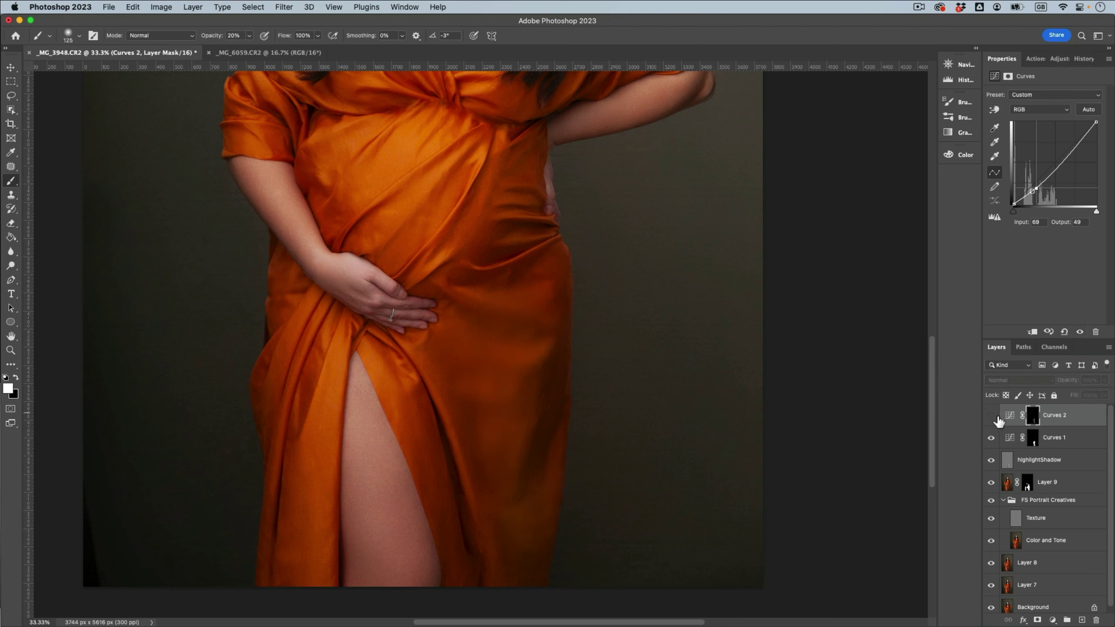
Step: Soften the Curves 2 mask with a 10.1-pixel Gaussian Blur
key(super+minus)
key(super+minus)
key(super+alt+f)
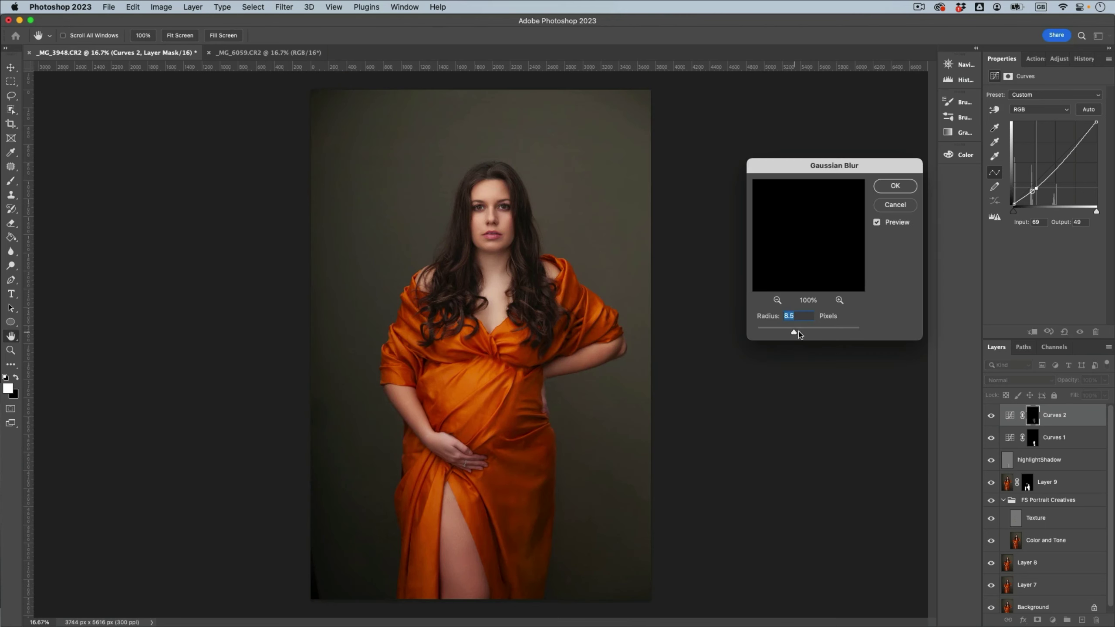
drag(798, 332, 803, 333)
click(877, 222)
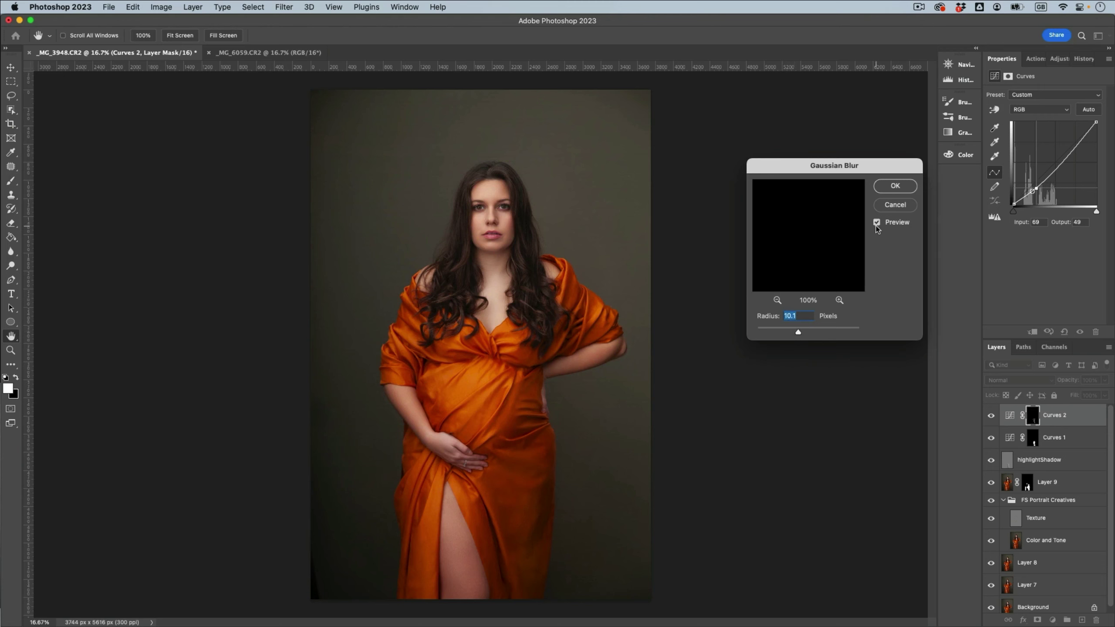
click(889, 192)
key(super+minus)
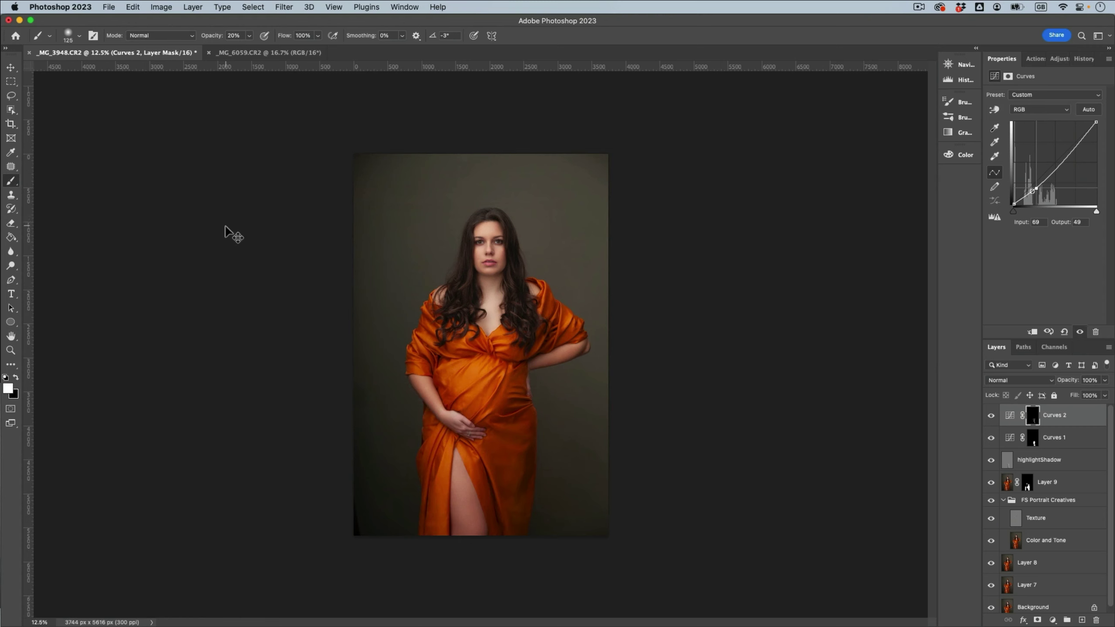
Step: Stamp all visible layers into a new layer, then copy a background patch and move it about 65 px over the dress edge beneath the forearm
scroll(997, 610, down, 1)
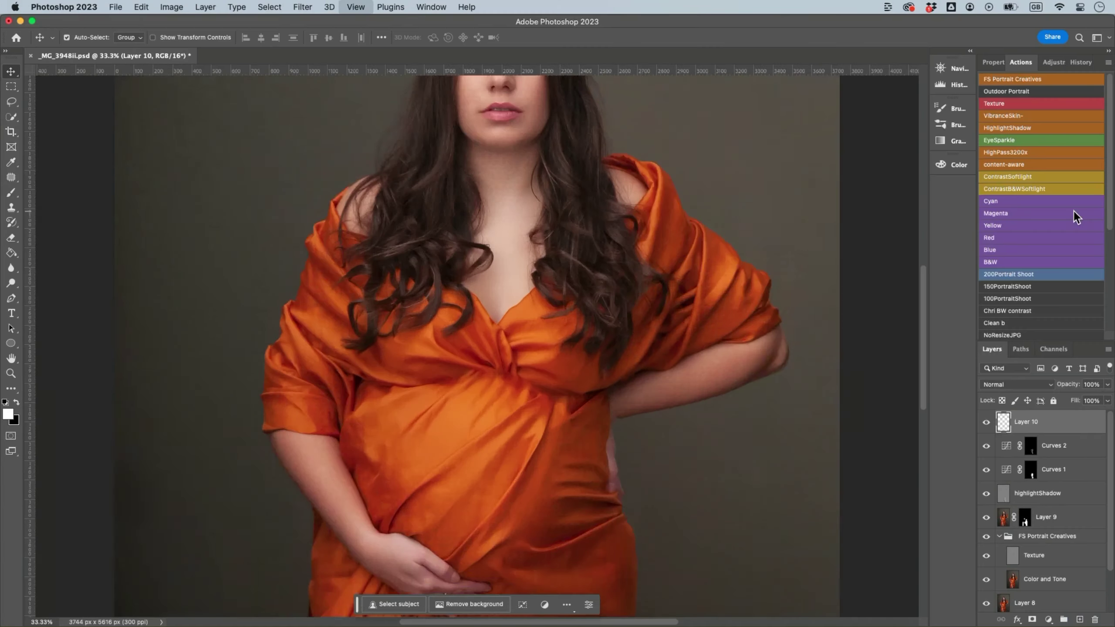
scroll(483, 343, down, 5)
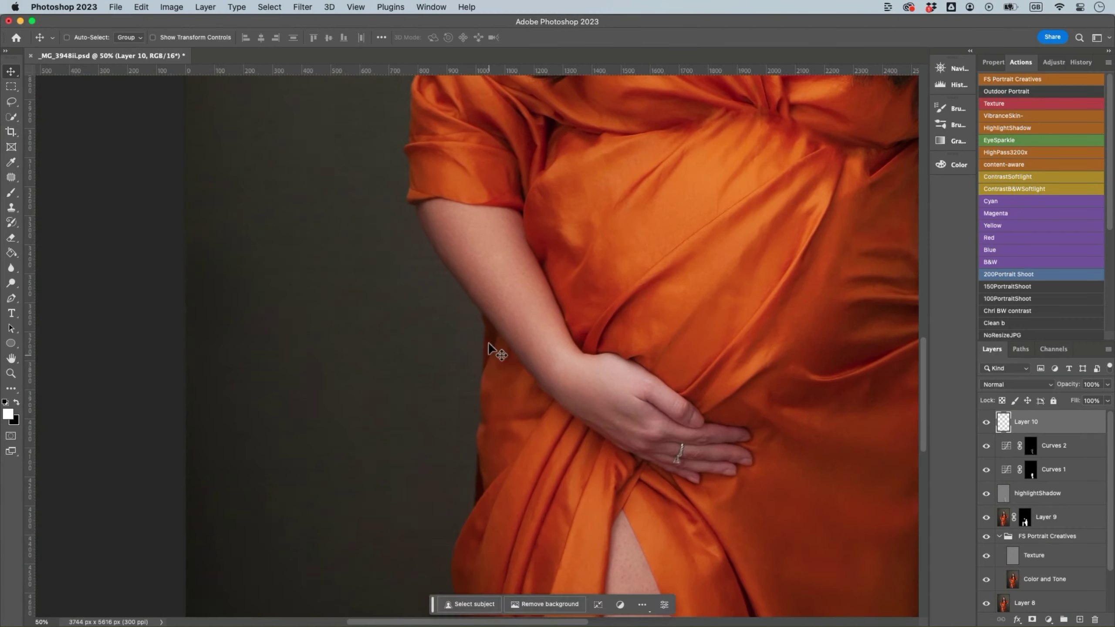
key(l)
mouse_move(518, 325)
mouse_down()
mouse_move(535, 348)
mouse_move(517, 398)
mouse_move(519, 324)
mouse_move(499, 355)
mouse_move(522, 360)
mouse_up()
click(1030, 446)
key(super+alt+shift+e)
key(super+j)
key(v)
click(521, 360)
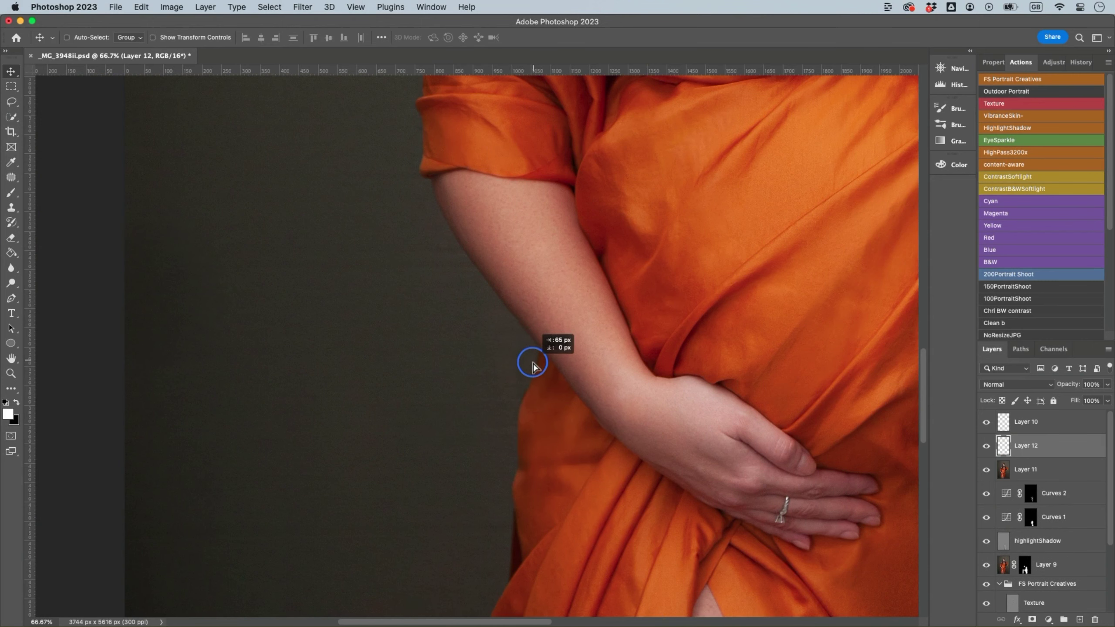
scroll(888, 345, down, 3)
click(1030, 464)
click(11, 101)
mouse_move(498, 378)
mouse_down()
mouse_move(515, 433)
mouse_move(501, 453)
mouse_move(503, 381)
mouse_up()
key(v)
drag(503, 420, 481, 428)
key(super+z)
click(1025, 422)
key(Return)
Step: Copy a lassoed background patch from Layer 11 and move it about 47 px over the dark gap at the skirt's edge
click(11, 101)
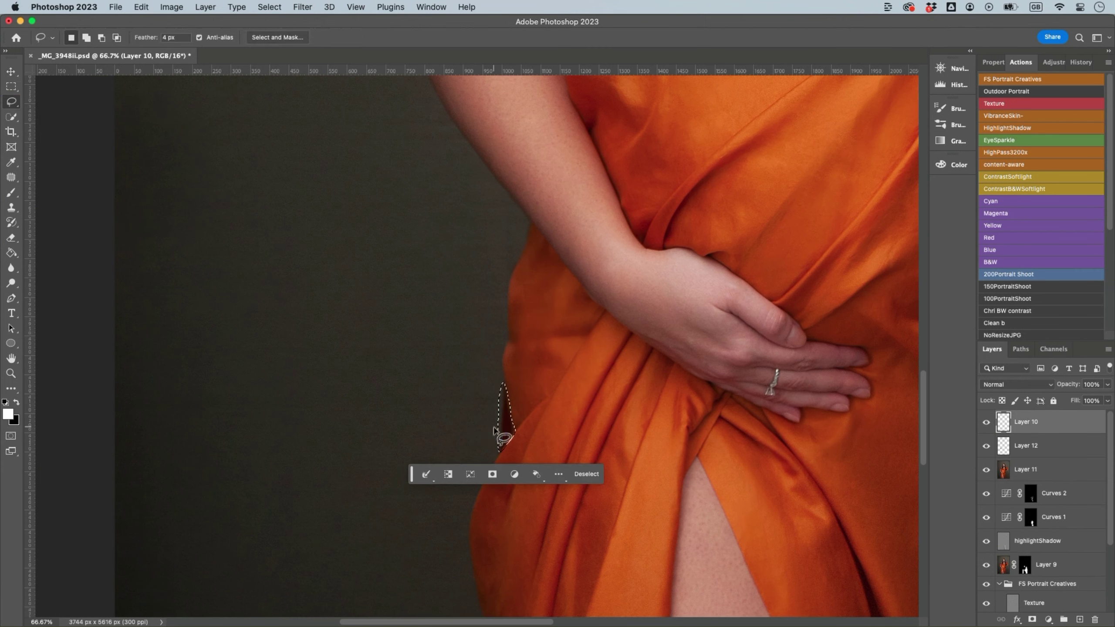
click(505, 438)
click(1025, 468)
mouse_move(502, 377)
mouse_down()
mouse_move(502, 452)
mouse_move(500, 391)
mouse_move(502, 420)
mouse_up()
key(super+j)
key(v)
click(505, 423)
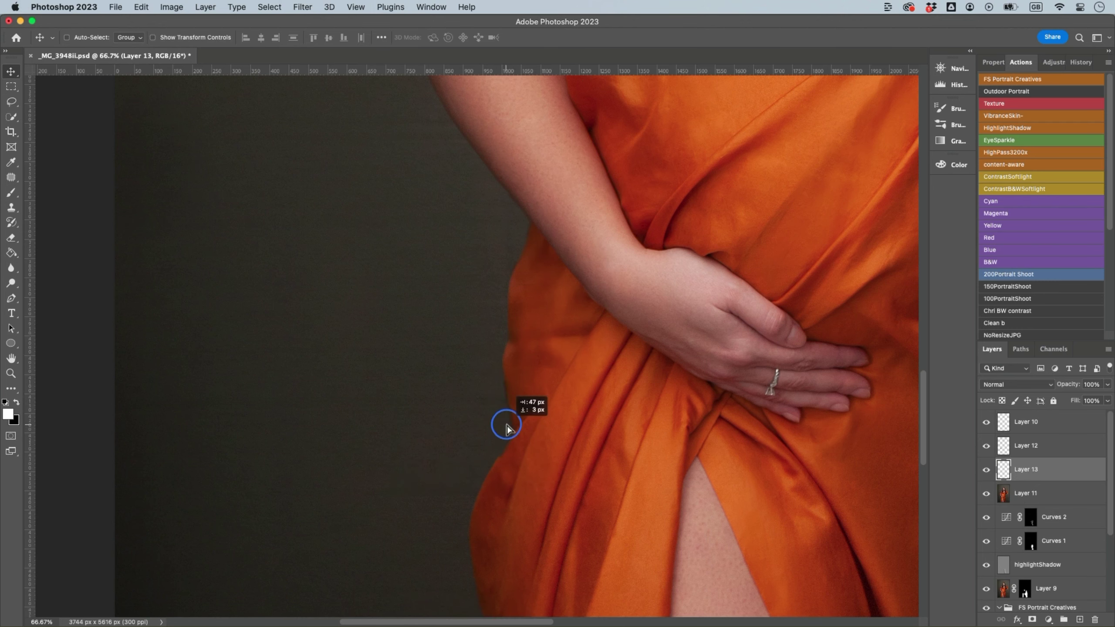
Step: Merge the background patches, Layer 11 and Layer 10 into a single top layer
shift+click(1067, 432)
key(super+e)
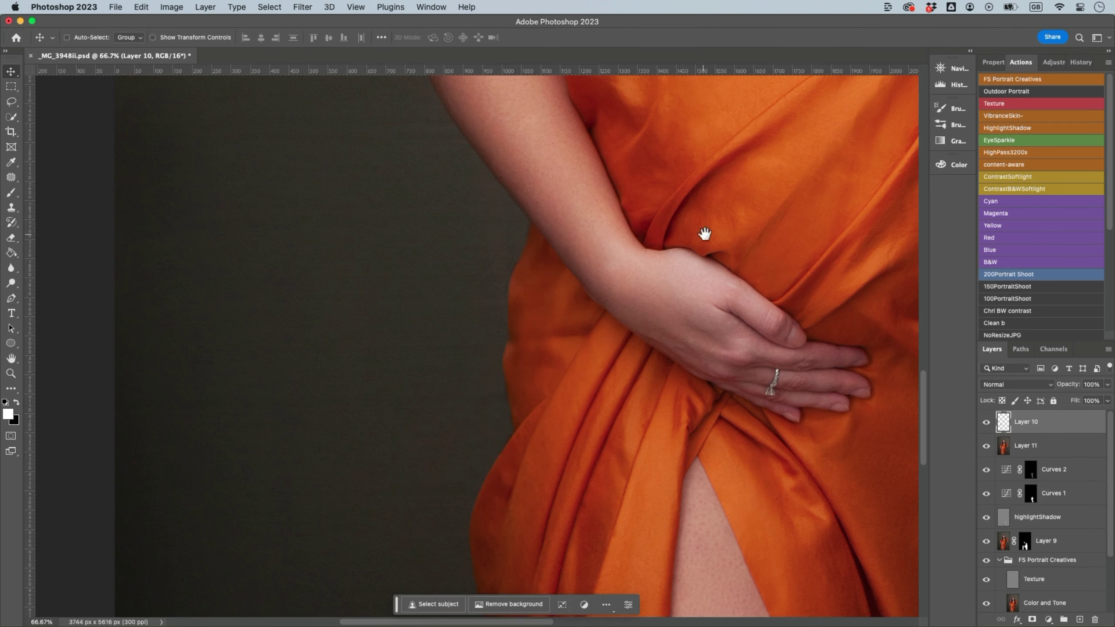
key(super+minus)
drag(647, 159, 662, 392)
shift+click(1035, 446)
key(super+e)
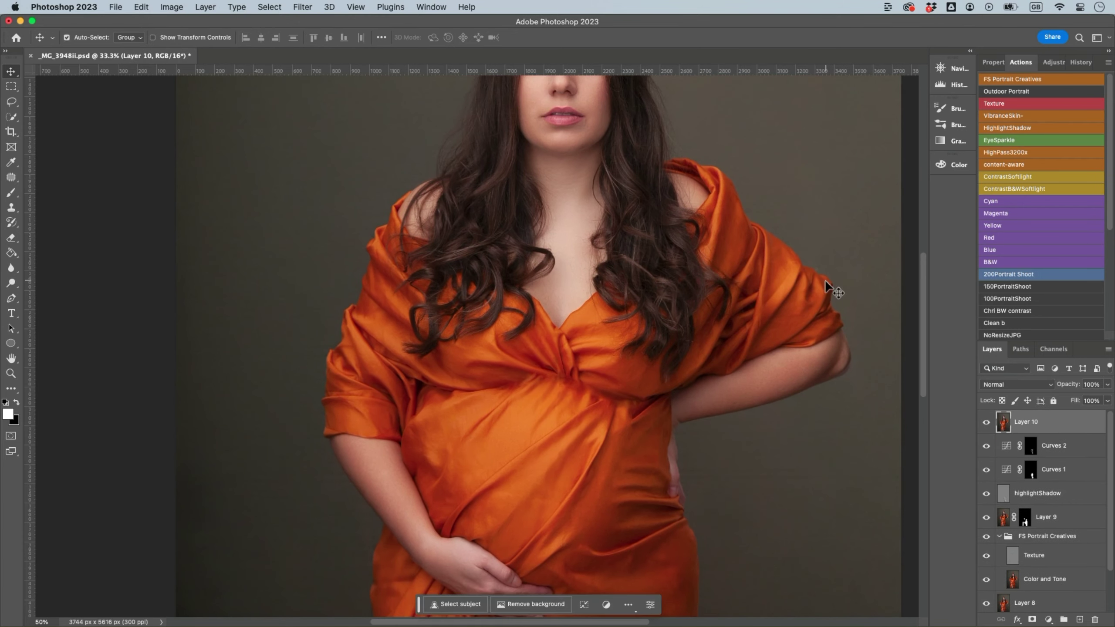
Step: Open the merged layer in the Liquify filter, enlarge its window and zoom in on the upper body
key(super+minus)
key(super+minus)
click(302, 8)
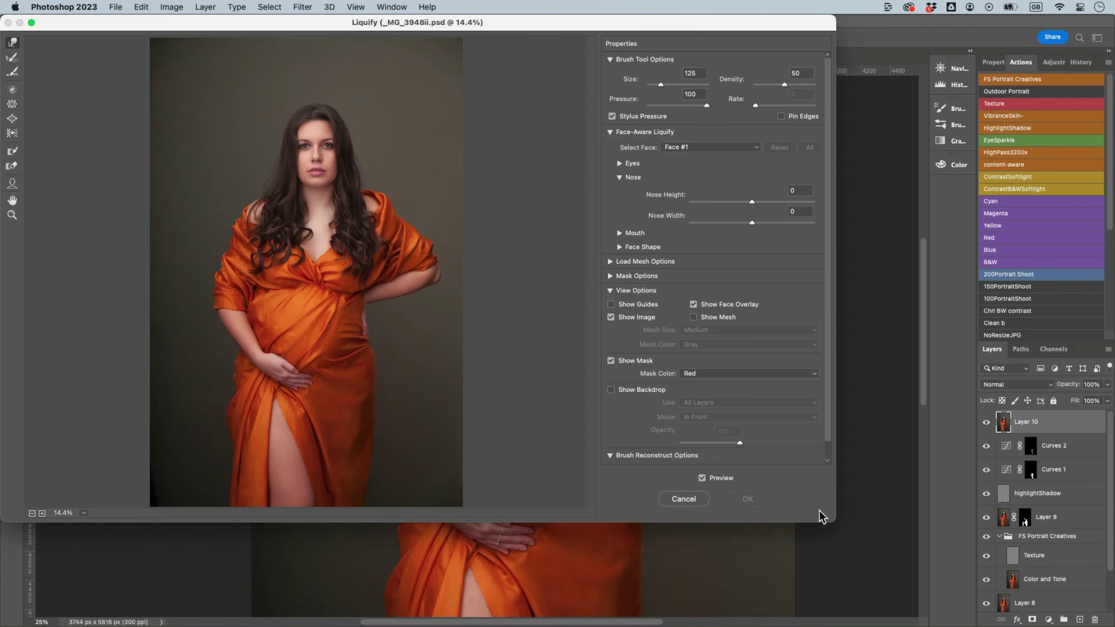
drag(824, 517, 1091, 609)
key(super+plus)
key(super+plus)
drag(518, 61, 416, 236)
Step: Enlarge the Liquify brush to 400 and push the dress edges into shape around the sleeves and shoulders
key(])
key(])
key(])
key(])
key(])
drag(761, 385, 744, 396)
key(])
key(])
drag(571, 345, 683, 266)
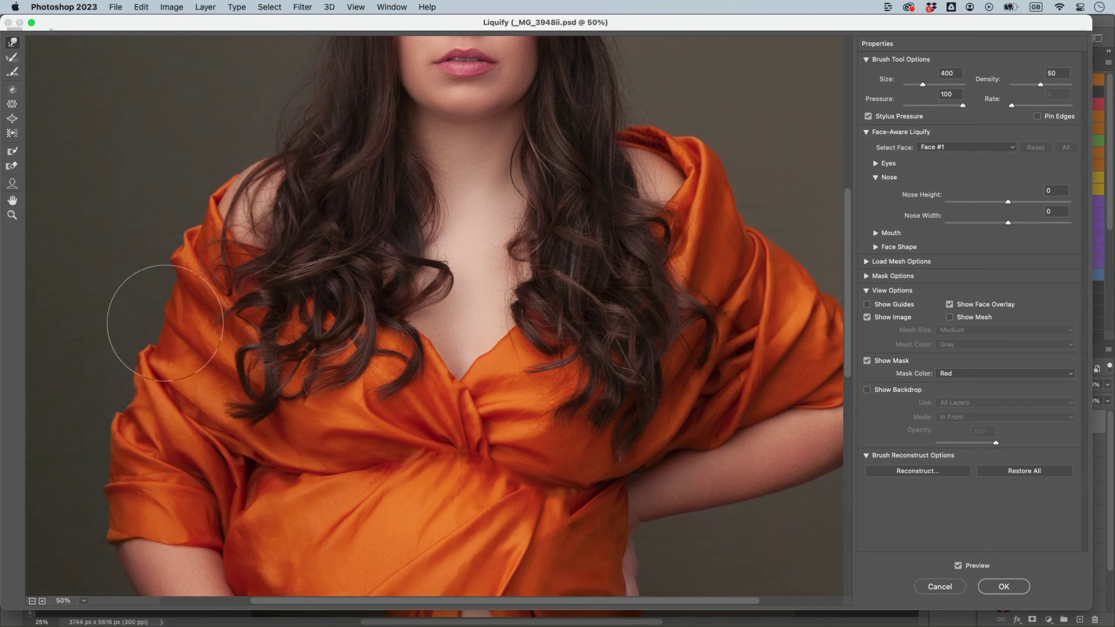
key(super+minus)
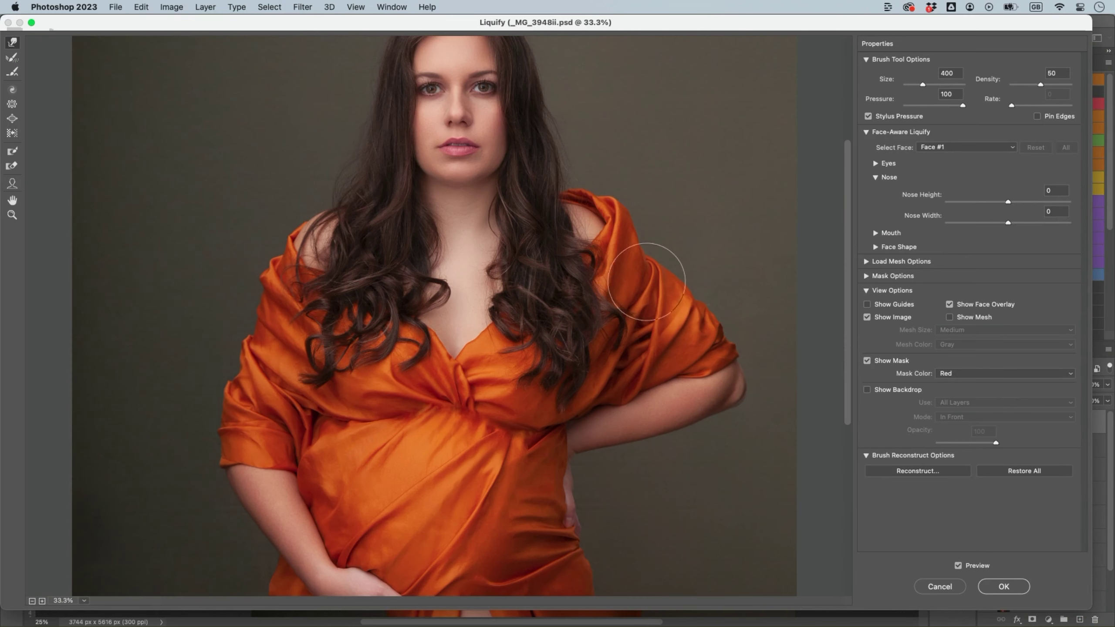
Step: Refine the dress outline at the hip below the forearm with the size 400 Liquify brush
scroll(570, 421, down, 5)
key(bracketleft)
key(bracketleft)
key(bracketleft)
scroll(639, 416, down, 3)
scroll(640, 416, down, 3)
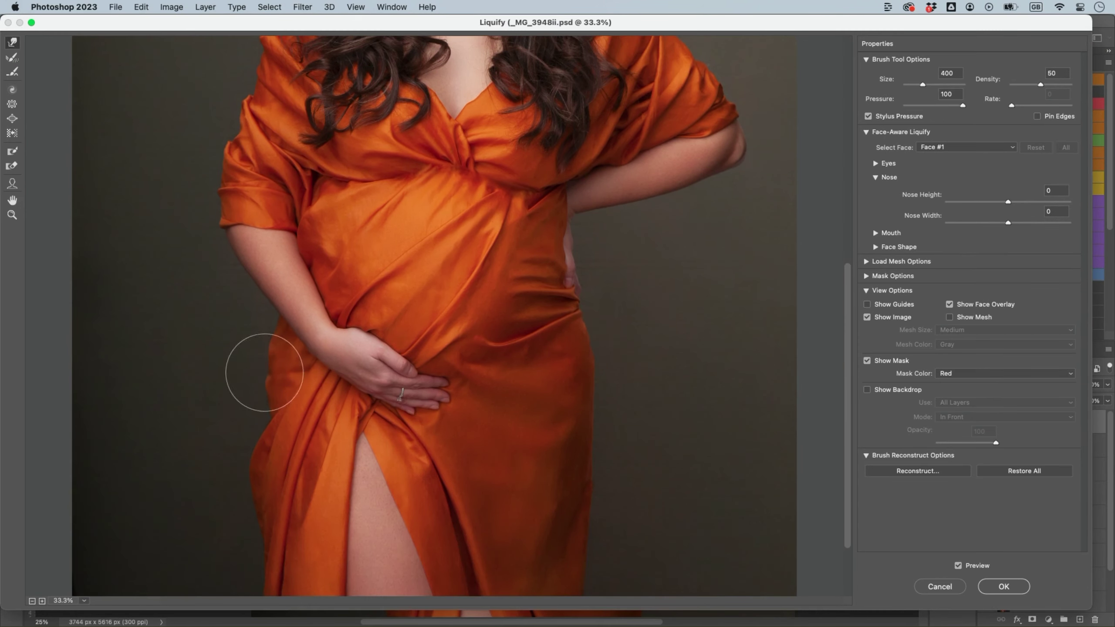
Step: Enlarge the Liquify brush to 600 and reshape the outer edge of the hair beside the face
key(bracketright)
key(bracketright)
key(bracketright)
key(bracketright)
key(bracketright)
scroll(611, 417, up, 10)
key(super+minus)
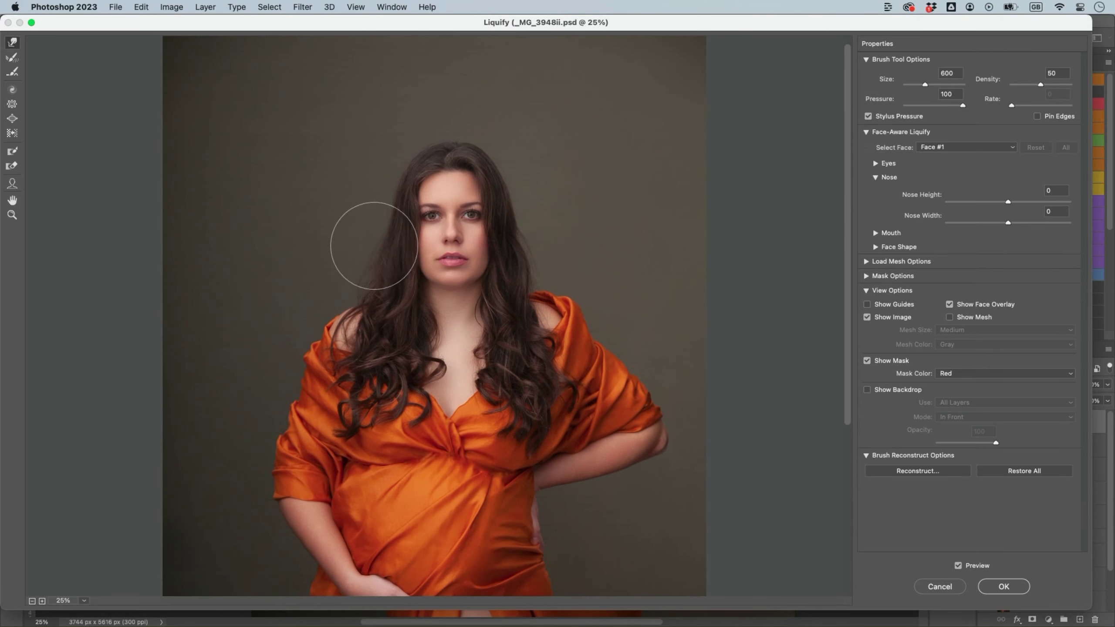
Step: Enlarge the Liquify brush to 2100, adjust the overall body outline and apply the filter
scroll(605, 498, down, 3)
key(super+minus)
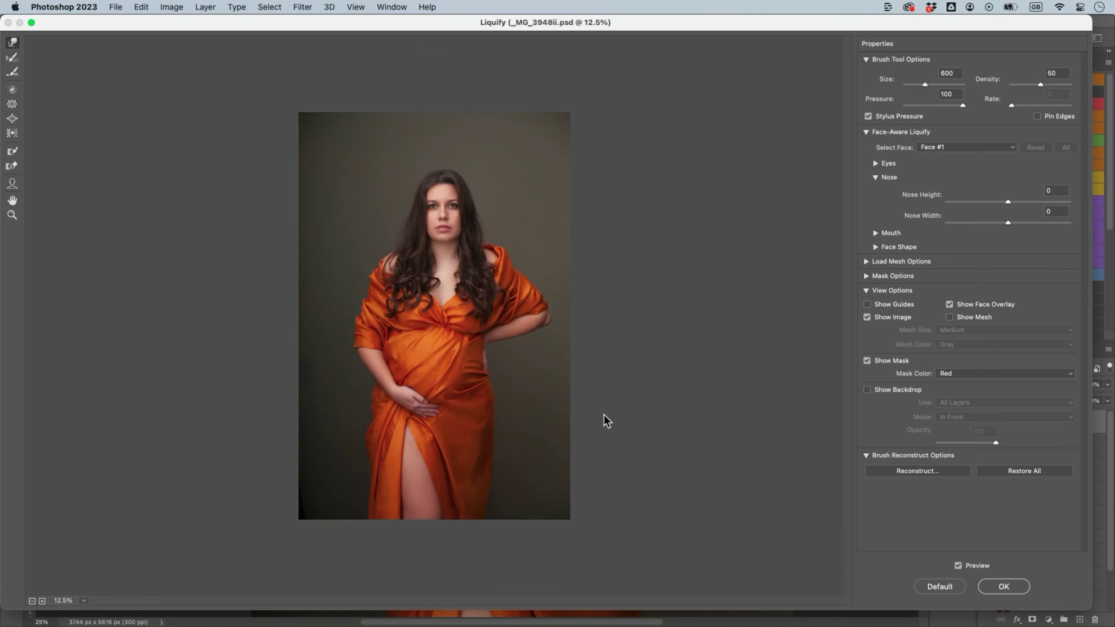
key(bracketright)
key(bracketright)
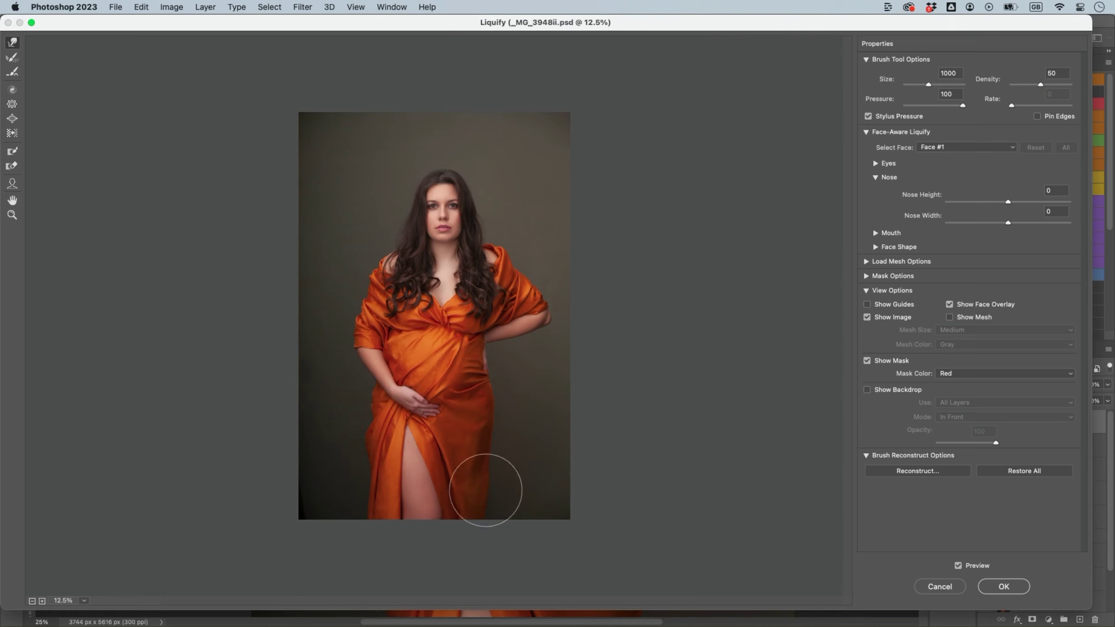
key(bracketright)
key(bracketright)
key(bracketright)
key(bracketright)
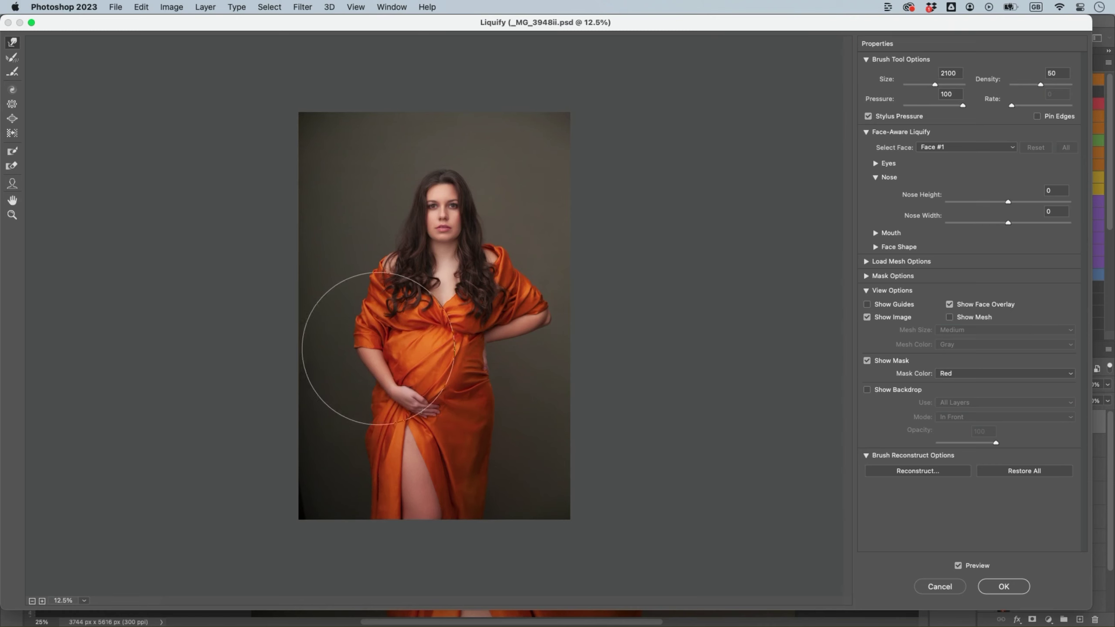
click(1004, 587)
key(super+minus)
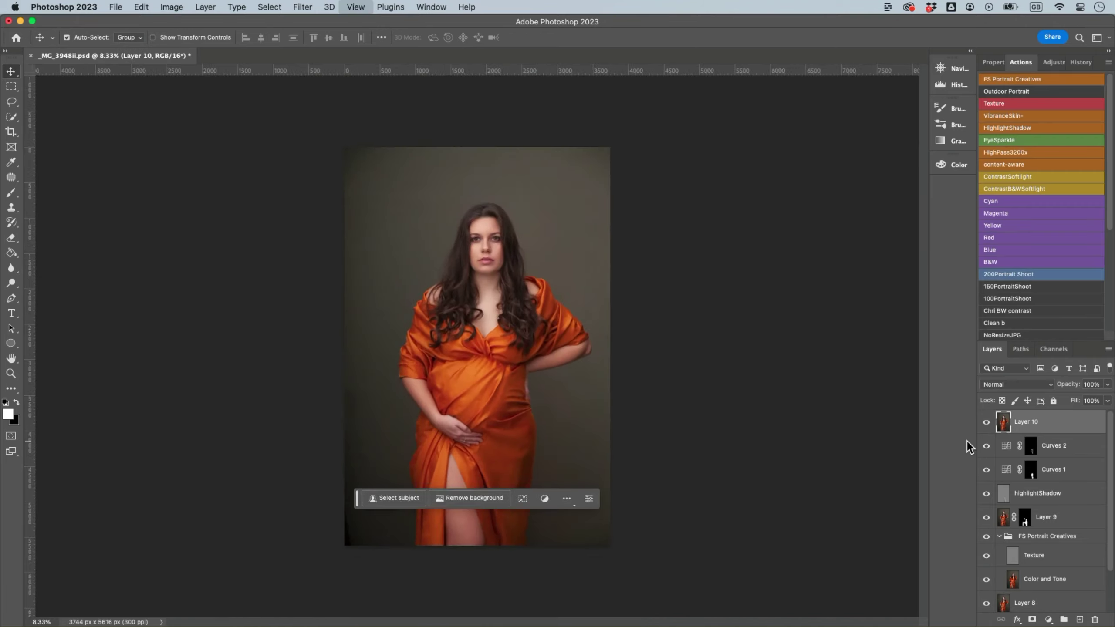
Step: Copy a background strip beside the hair, lassoed with a 4 px feather, and move it about 153 px to trim the hair's edge
key(super+plus)
key(super+plus)
key(super+plus)
scroll(477, 346, up, 5)
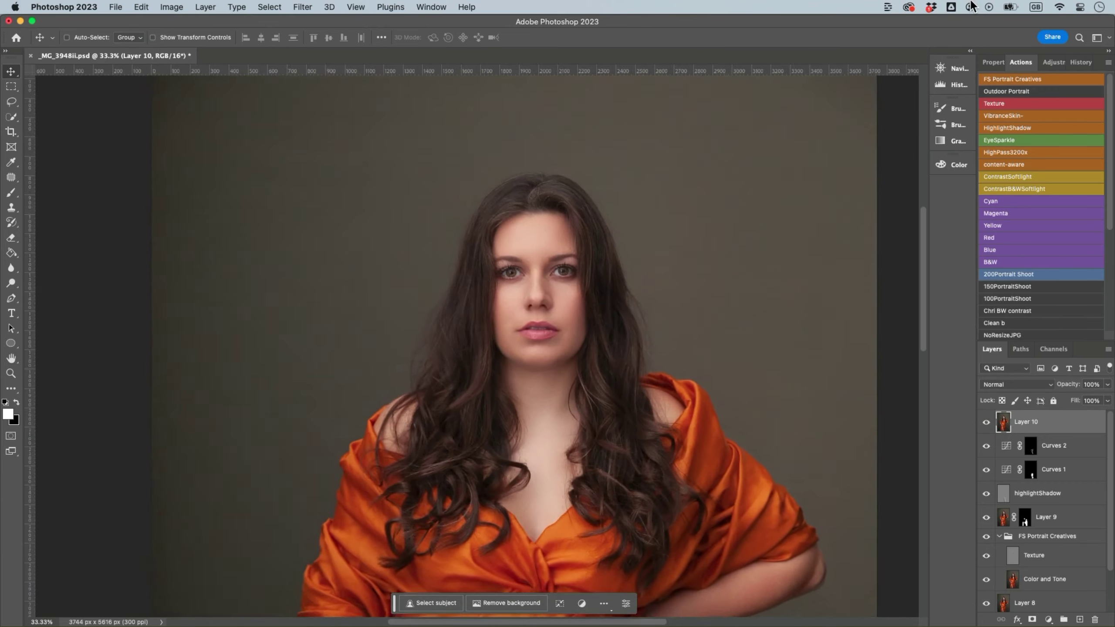
key(super+plus)
click(14, 103)
mouse_move(488, 114)
mouse_down()
mouse_move(384, 398)
mouse_move(411, 187)
mouse_move(452, 193)
mouse_move(377, 412)
mouse_up()
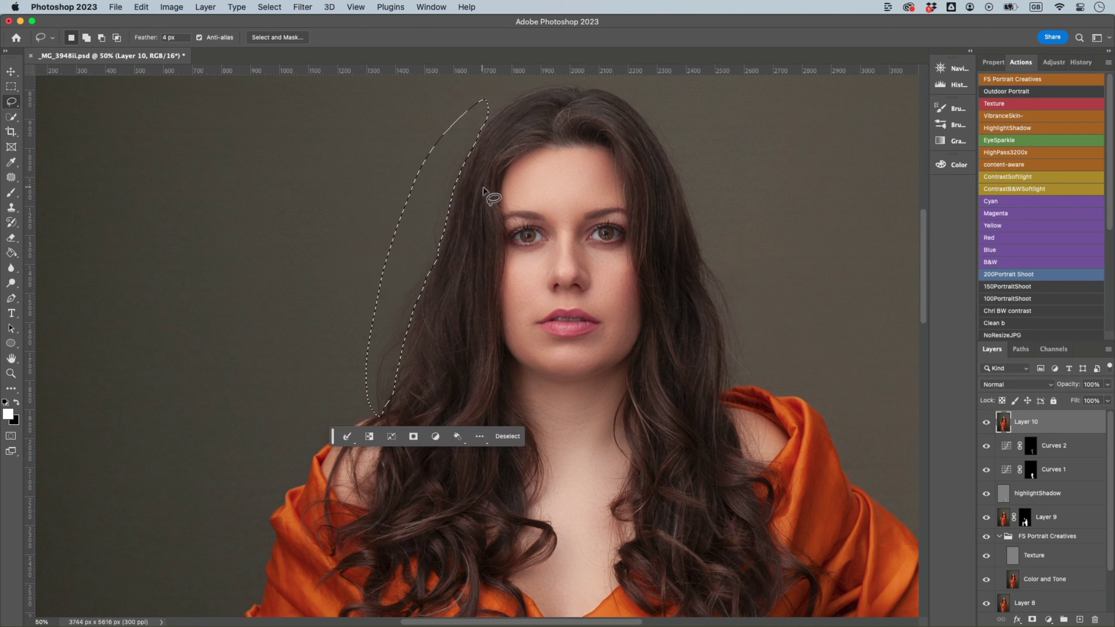
key(super+j)
key(super+d)
key(v)
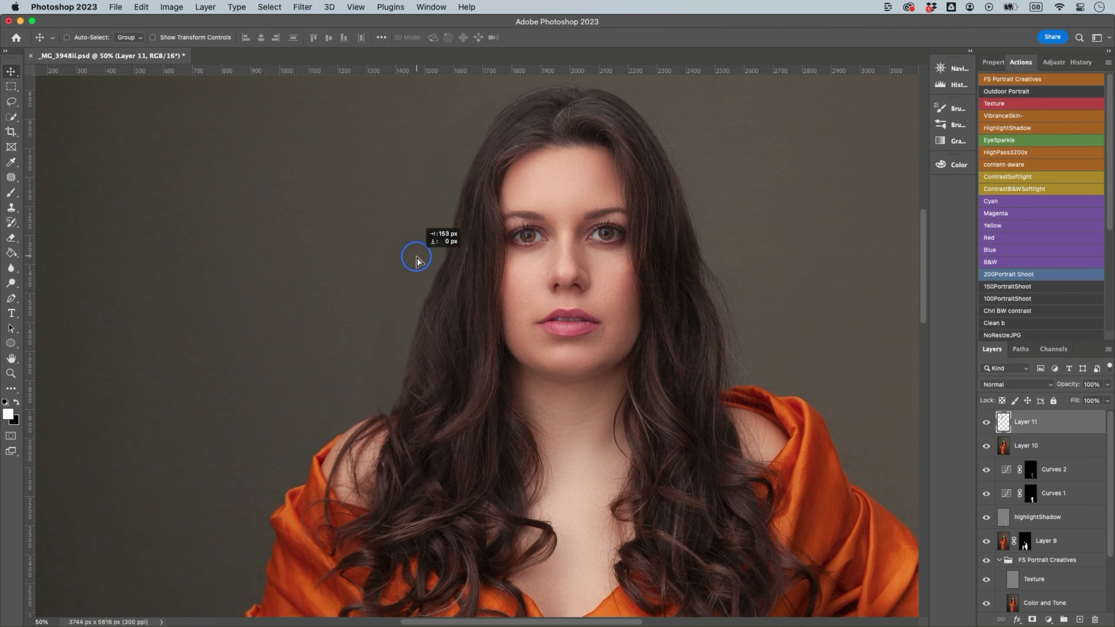
Step: Copy a lassoed background patch from Layer 10 on the opposite side of the hair and move it over that edge
key(alt+bracketleft)
key(l)
mouse_move(640, 102)
mouse_down()
mouse_move(688, 197)
mouse_move(730, 381)
mouse_move(750, 388)
mouse_move(738, 250)
mouse_move(637, 104)
mouse_up()
key(super+j)
key(v)
drag(727, 262, 720, 264)
Step: Erase the new background patch where it overlaps the hair and compare it with the patch hidden
key(super+plus)
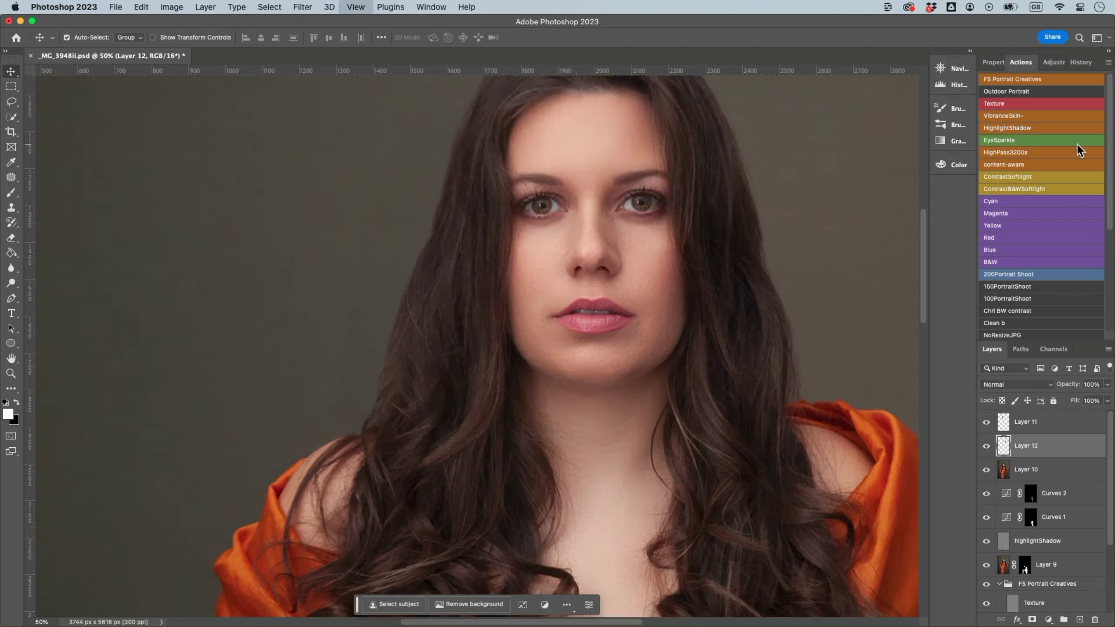
key(super+plus)
key(e)
mouse_move(629, 374)
mouse_down()
mouse_move(607, 373)
mouse_move(720, 403)
mouse_move(759, 440)
mouse_up()
click(986, 447)
click(986, 446)
key(super+minus)
key(super+minus)
click(986, 446)
click(986, 446)
Step: Merge both hair-edge background patches with Layer 10 into a single layer
click(1045, 422)
shift+click(1051, 473)
key(super+e)
Step: Patch the stray hairs and uneven background spots along both sides of the hair
drag(376, 250, 462, 229)
click(11, 176)
drag(360, 399, 351, 373)
drag(349, 354, 306, 349)
drag(411, 232, 397, 247)
key(super+d)
mouse_move(738, 264)
mouse_down()
mouse_move(757, 388)
mouse_move(719, 281)
mouse_up()
key(super+d)
key(super+minus)
key(super+minus)
key(super+minus)
key(super+plus)
Step: Add a Curves adjustment lowering input 188 to output 170, invert its mask and paint the darkening in over the chest
key(super+m)
click(988, 117)
mouse_move(517, 449)
mouse_down()
mouse_move(518, 460)
mouse_move(510, 443)
mouse_move(521, 432)
mouse_up()
key(super+i)
key(b)
key(x)
key(super+minus)
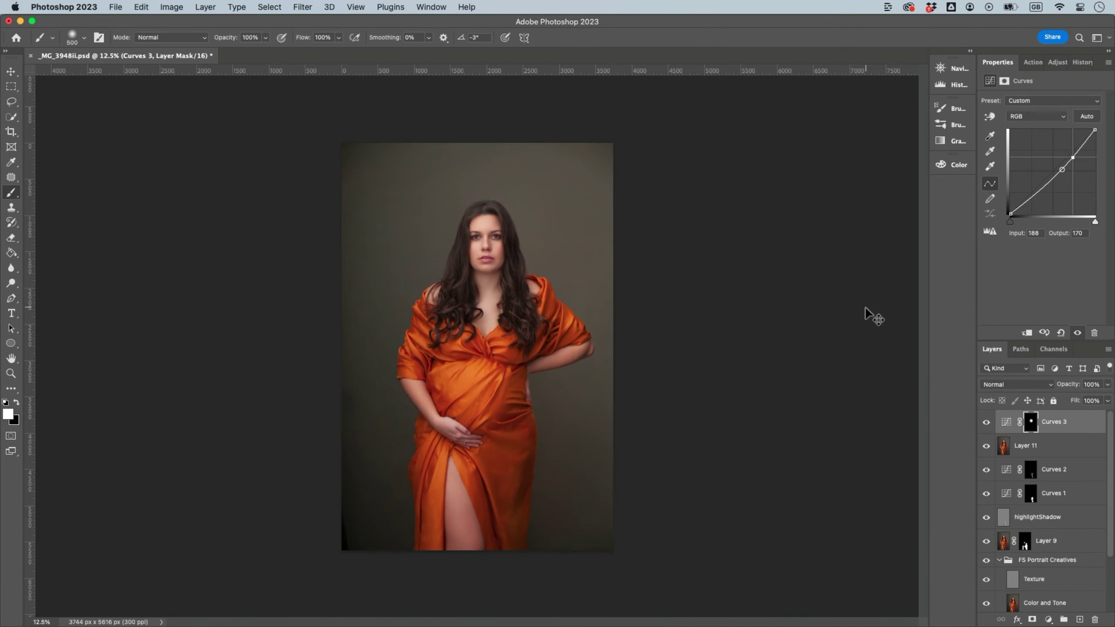
Step: Hide Curves 3, open Layer 11 in Liquify, and push the hair and shoulders into shape with an 1100 brush
key(super+0)
key(super+alt+shift+e)
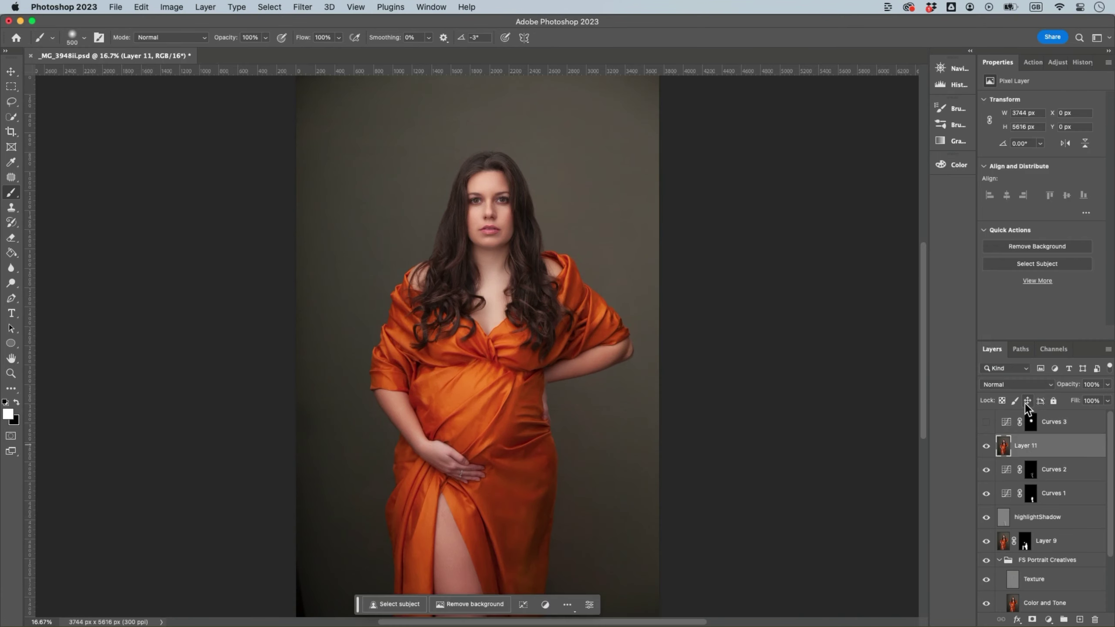
key(super+shift+x)
key(bracketleft)
key(bracketleft)
key(bracketleft)
drag(377, 228, 374, 234)
key(bracketleft)
drag(518, 233, 515, 240)
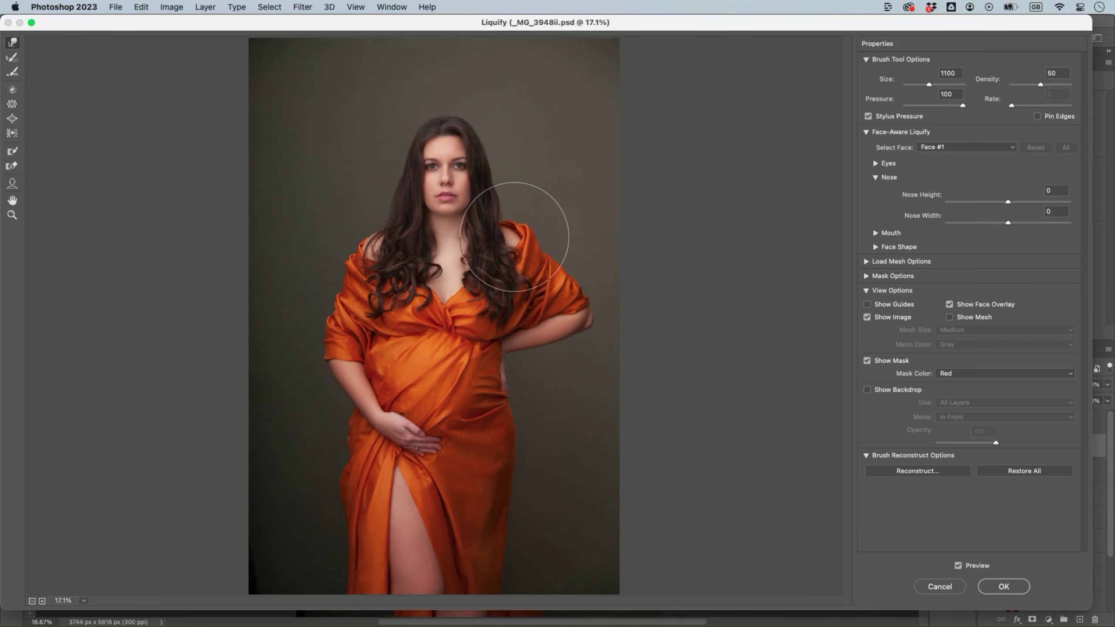
click(1011, 587)
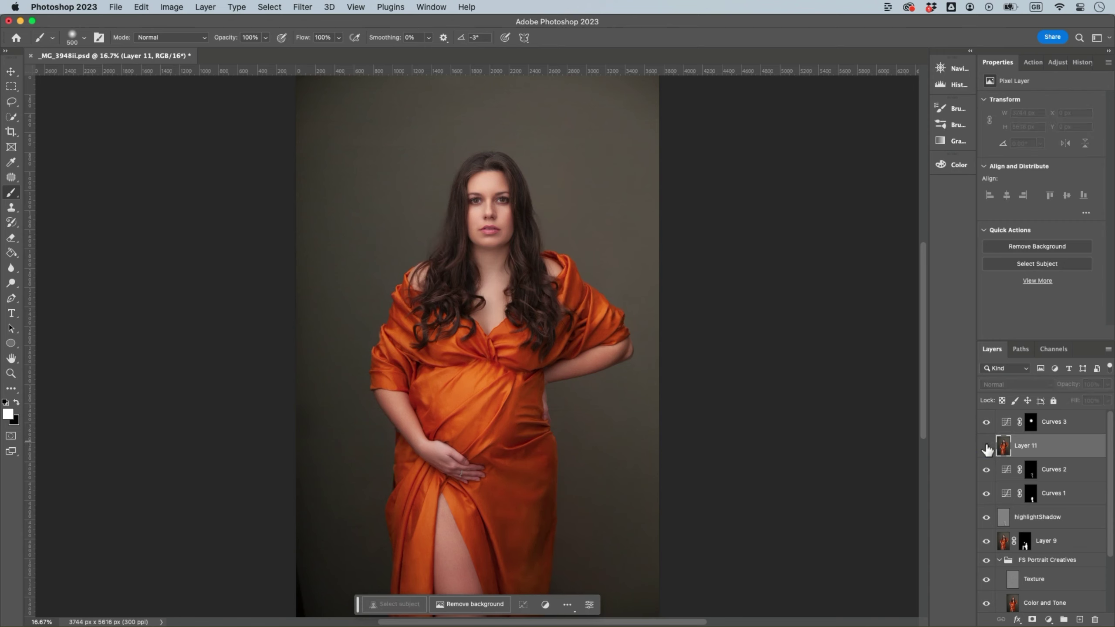
Step: Toggle layer visibility and examine the reshaped hair and shoulders close up and in the full portrait
click(986, 422)
key(super+equal)
key(super+equal)
key(super+equal)
key(super+minus)
key(super+minus)
key(super+minus)
key(super+minus)
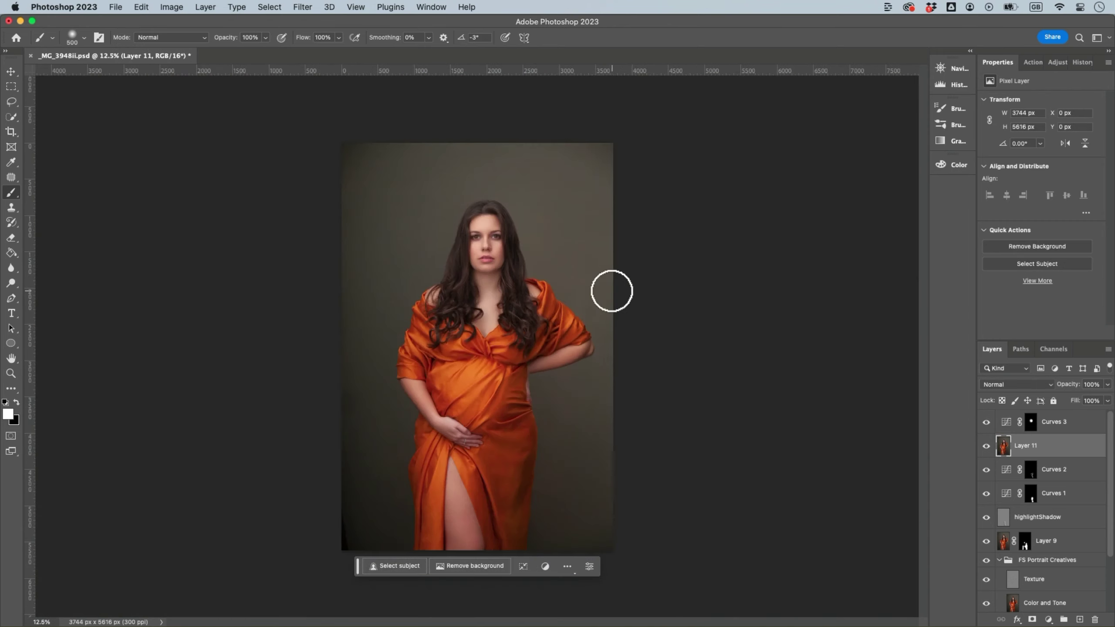
key(alt+bracketright)
click(1075, 62)
click(1046, 63)
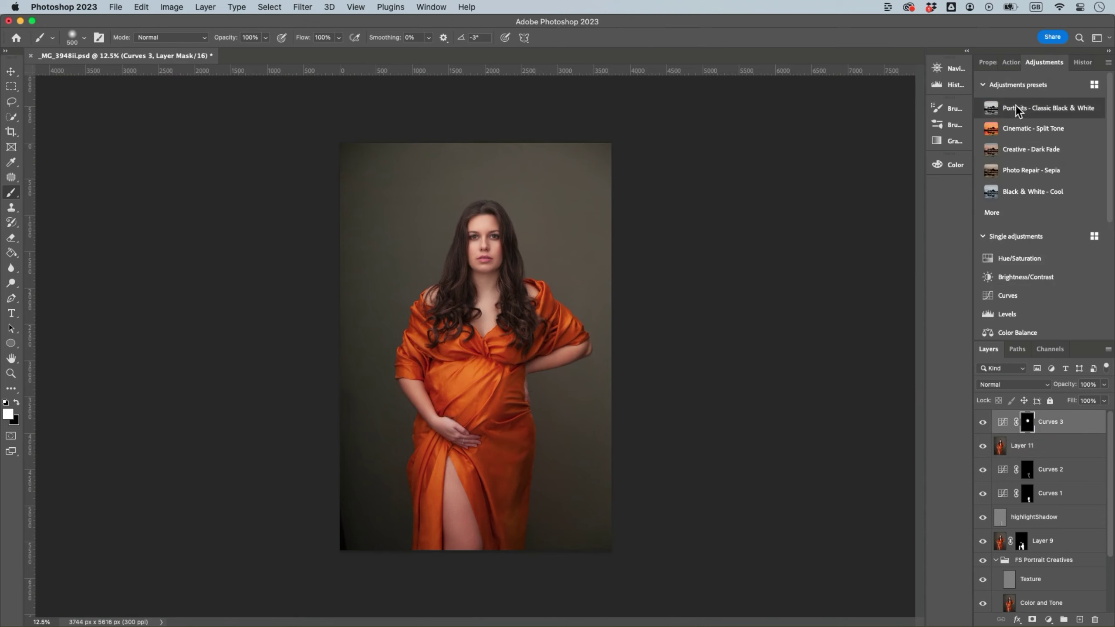
click(1018, 62)
click(1038, 192)
key(super+z)
Step: Run the HighlightShadow action above Curves 3 and paint white highlights onto the hair and skin at 20% brush opacity
click(1058, 431)
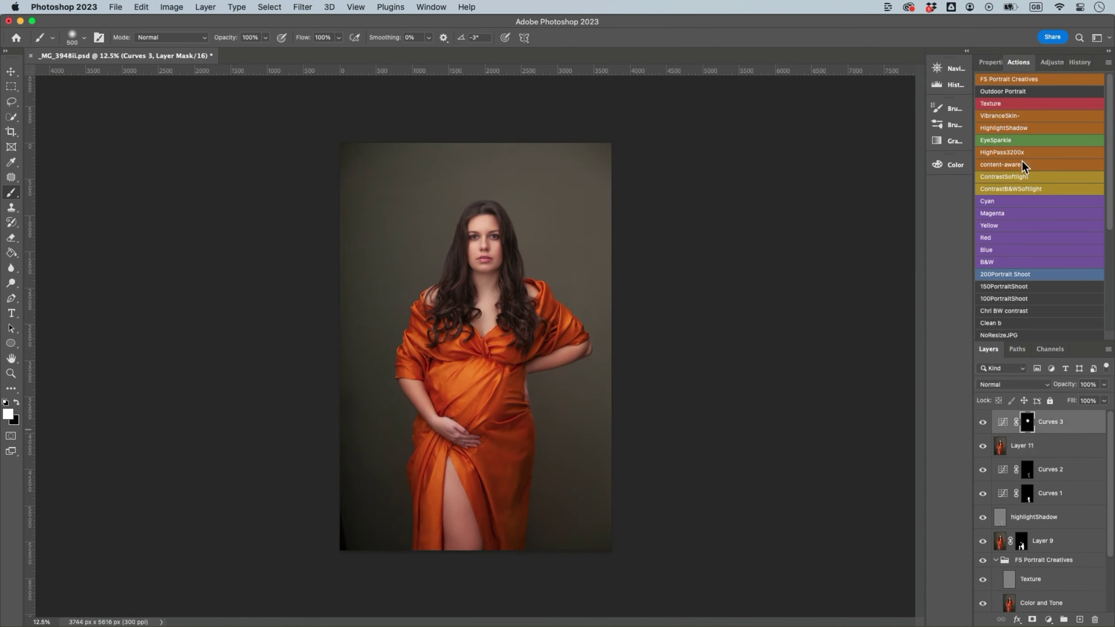
click(1010, 128)
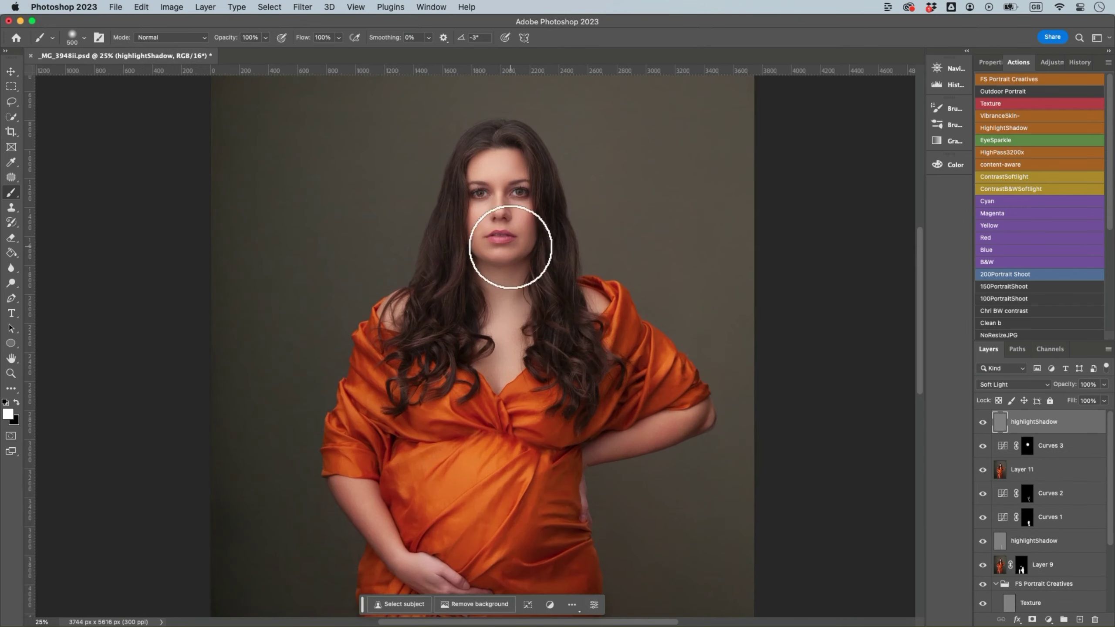
key(bracketleft)
key(bracketleft)
key(bracketleft)
key(bracketleft)
key(bracketleft)
key(bracketleft)
key(bracketleft)
key(bracketleft)
key(bracketleft)
key(bracketleft)
key(bracketleft)
key(bracketleft)
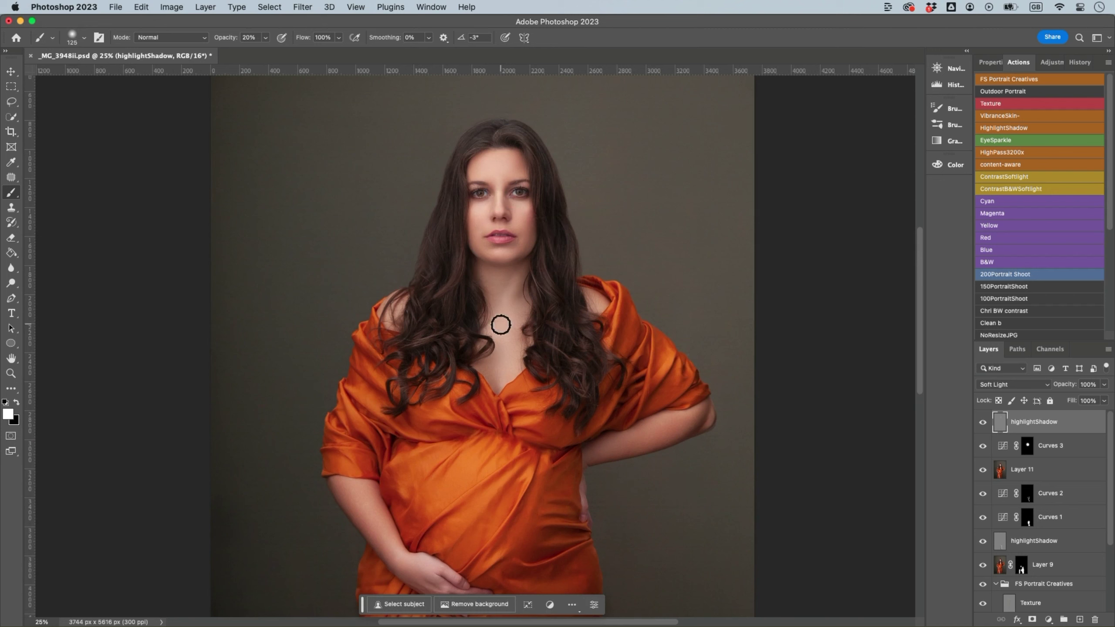
click(567, 239)
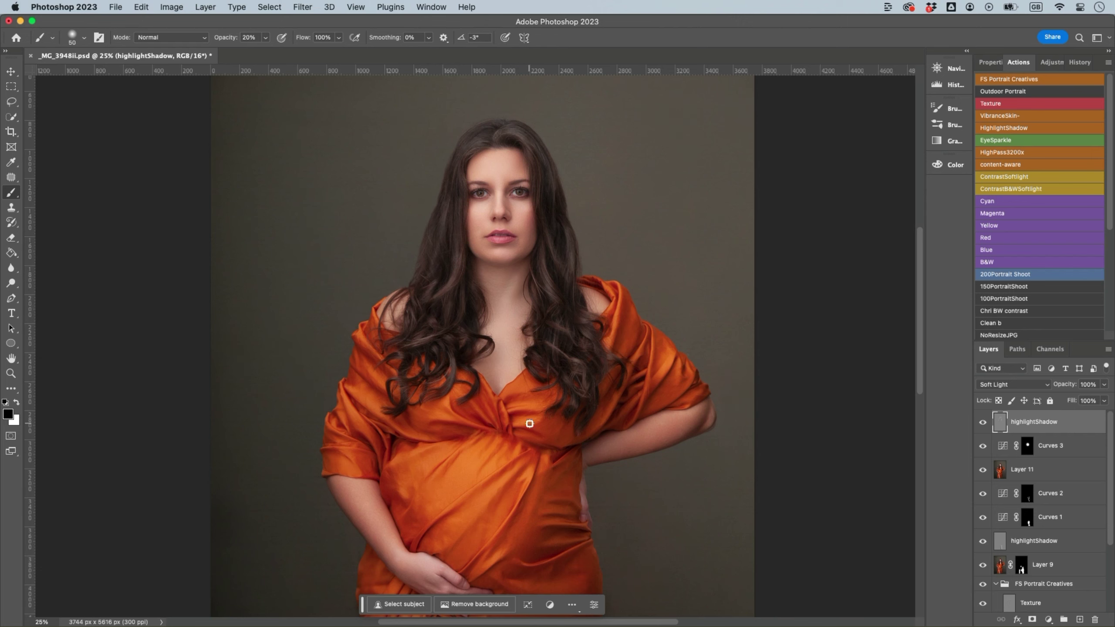
Step: Paint black shadows into the dress folds over the belly, skirt and sleeves at 20% brush opacity
drag(559, 523, 584, 415)
key(bracketright)
key(bracketright)
key(bracketright)
key(bracketright)
key(bracketright)
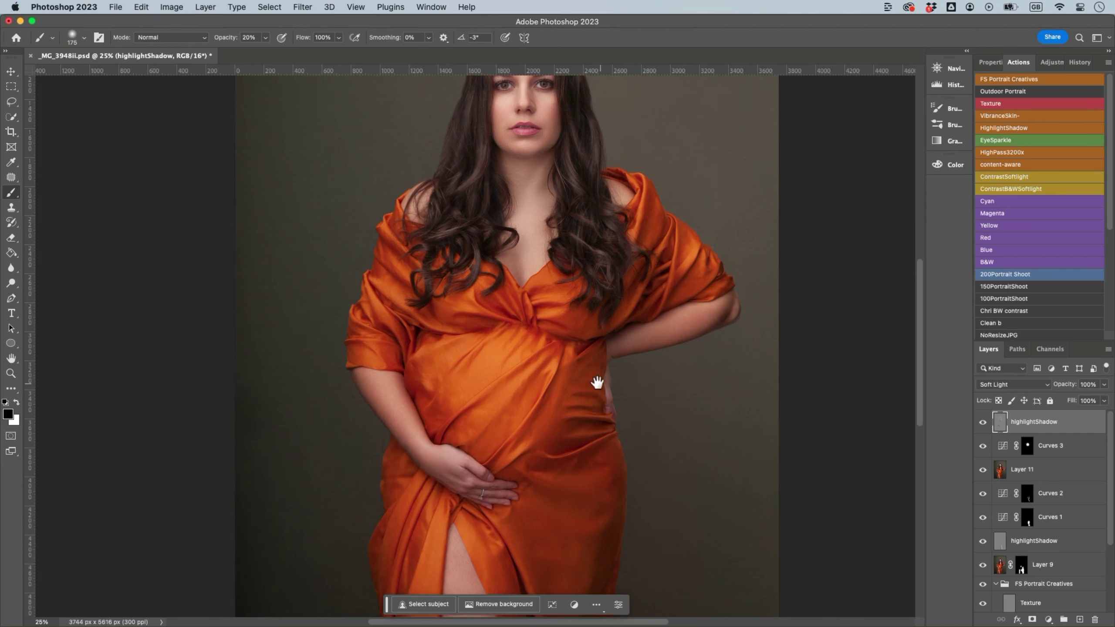
scroll(573, 314, down, 5)
scroll(573, 314, left, 1)
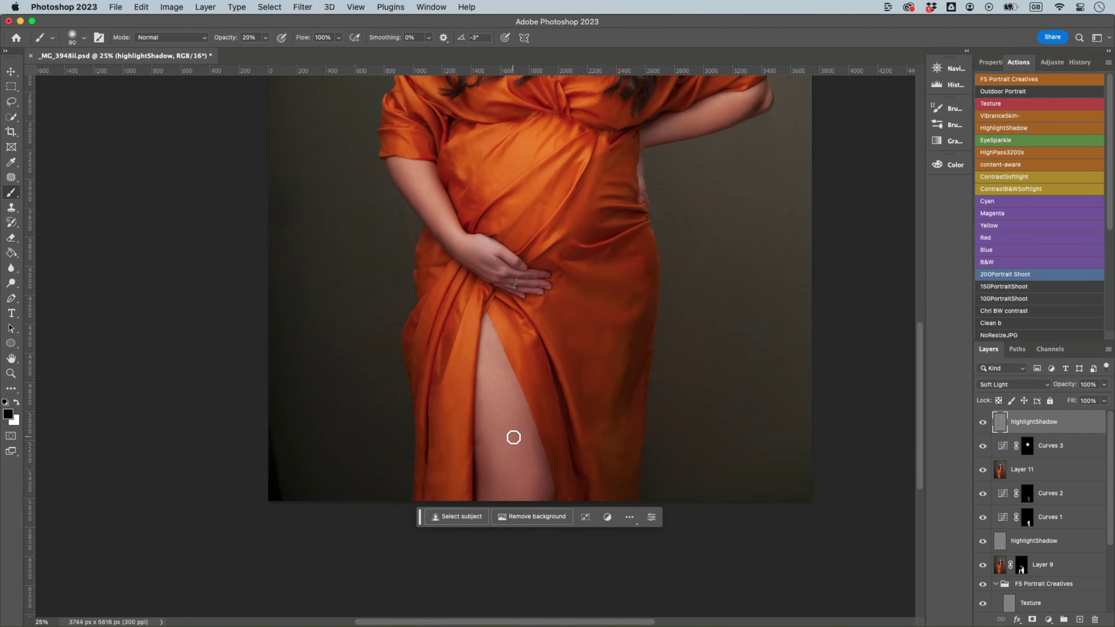
key(super+minus)
key(bracketright)
key(bracketright)
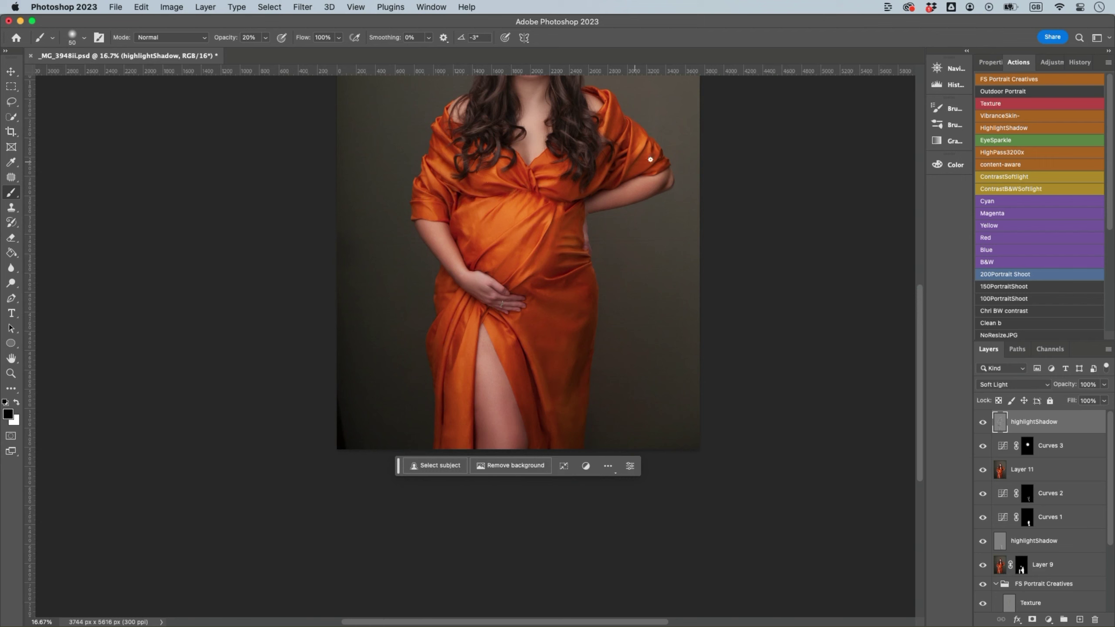
Step: Deepen the shadows in the hair around the face with a small black brush of about 80 px at 20% opacity
key(super+minus)
key(super+equal)
key(super+equal)
key(super+equal)
drag(535, 266, 535, 353)
key(bracketright)
drag(467, 229, 479, 283)
key(bracketright)
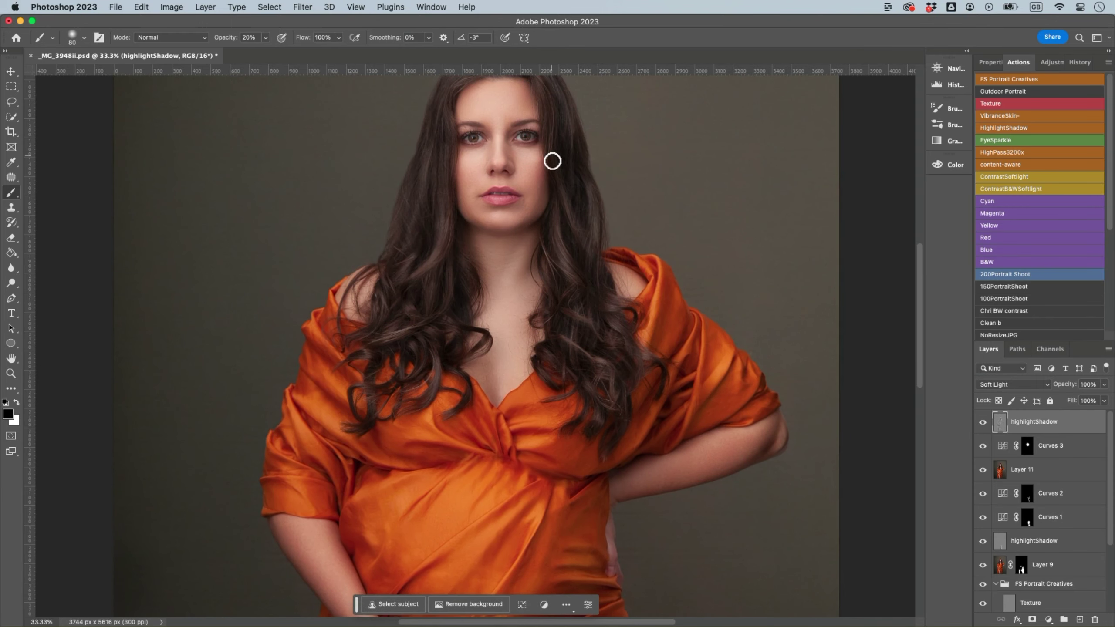
scroll(545, 197, up, 3)
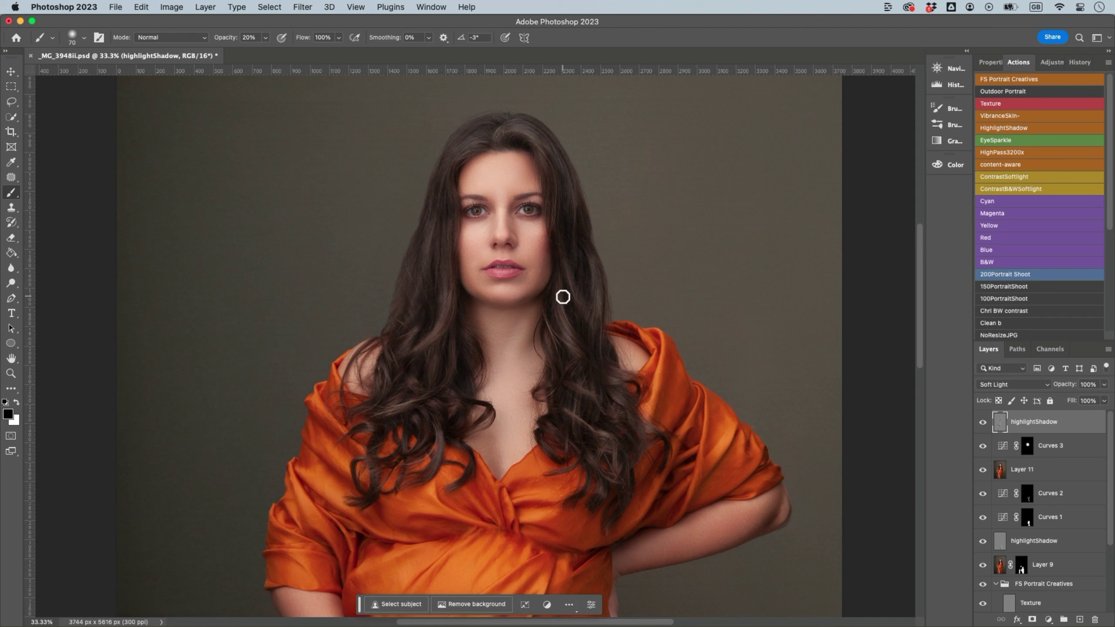
key(super+minus)
key(super+minus)
key(super+minus)
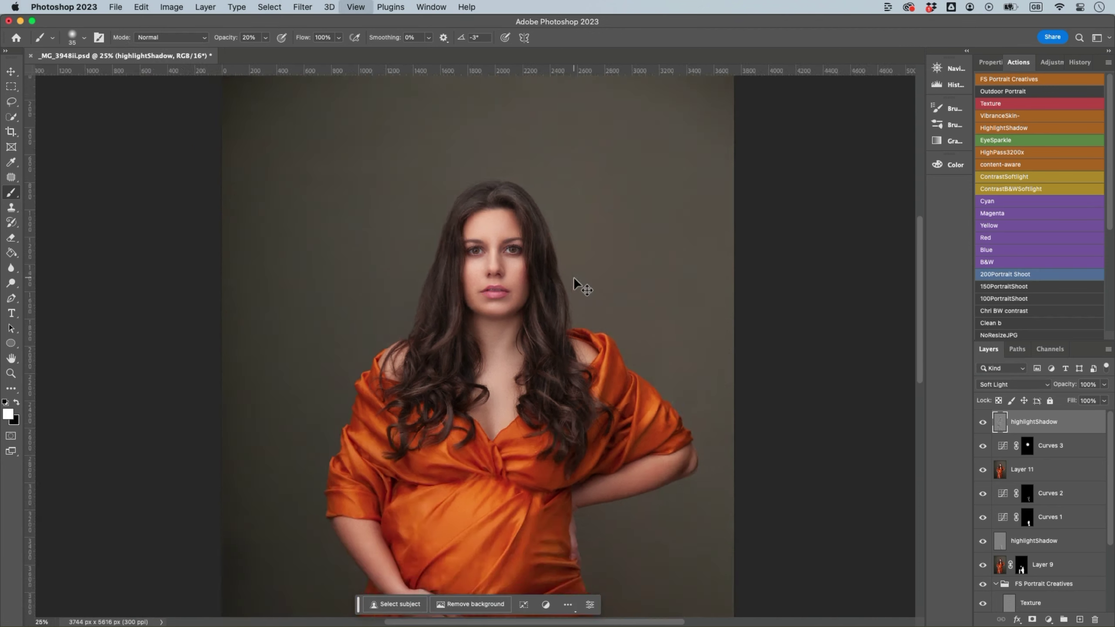
key(super+alt+f)
drag(854, 354, 852, 353)
click(936, 237)
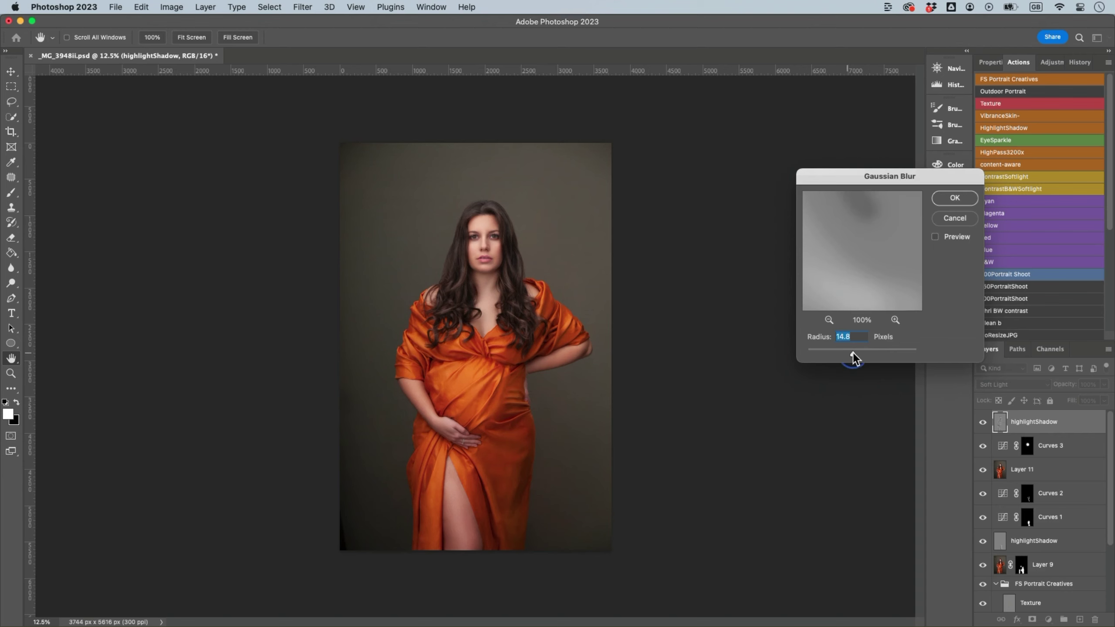
click(952, 218)
Step: Convert the top highlightShadow layer to a Smart Object and apply a Gaussian Blur to it
right_click(1035, 429)
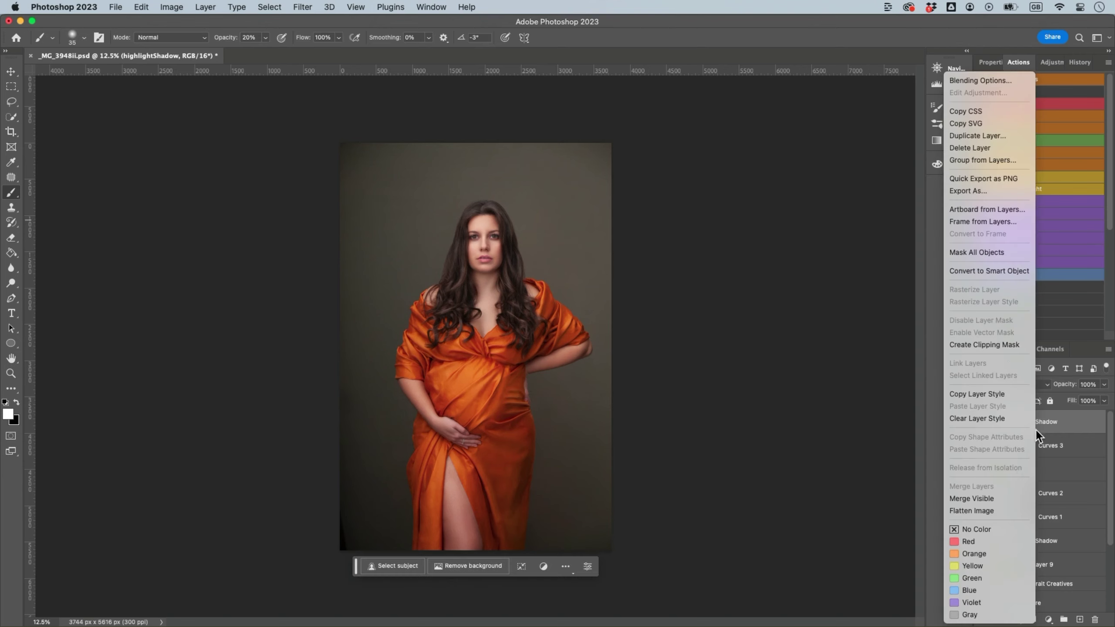
click(1004, 273)
key(ctrl+super+f)
key(Return)
key(b)
Step: Run the ContrastSoftlight action to add a Soft Light Curves layer at 20% opacity above the highlightShadow layer
key(super+plus)
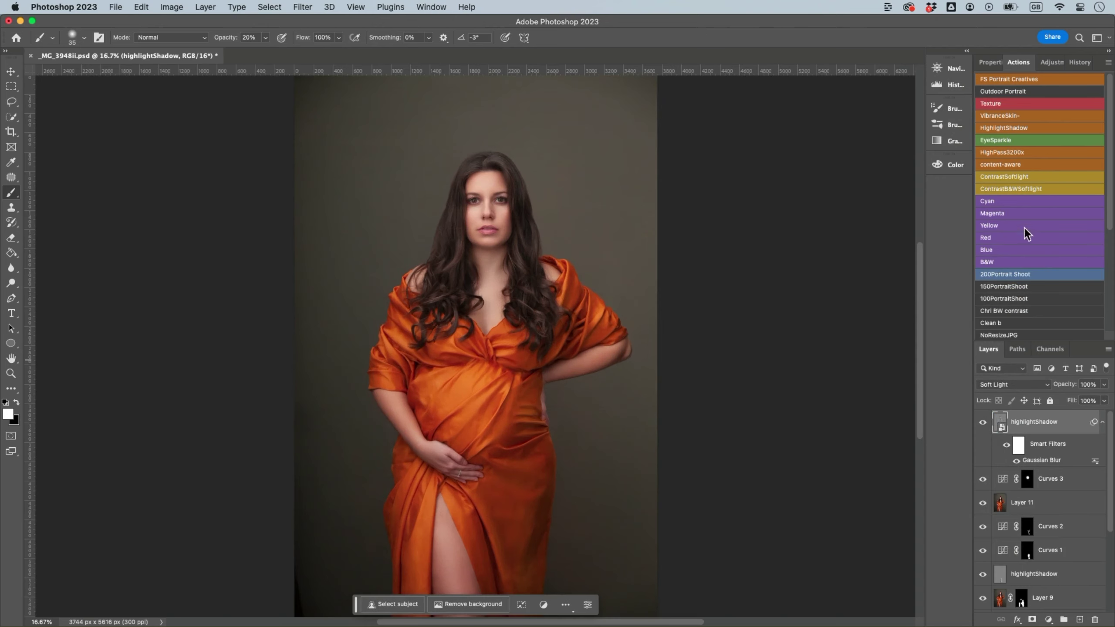
click(1033, 180)
key(super+minus)
key(v)
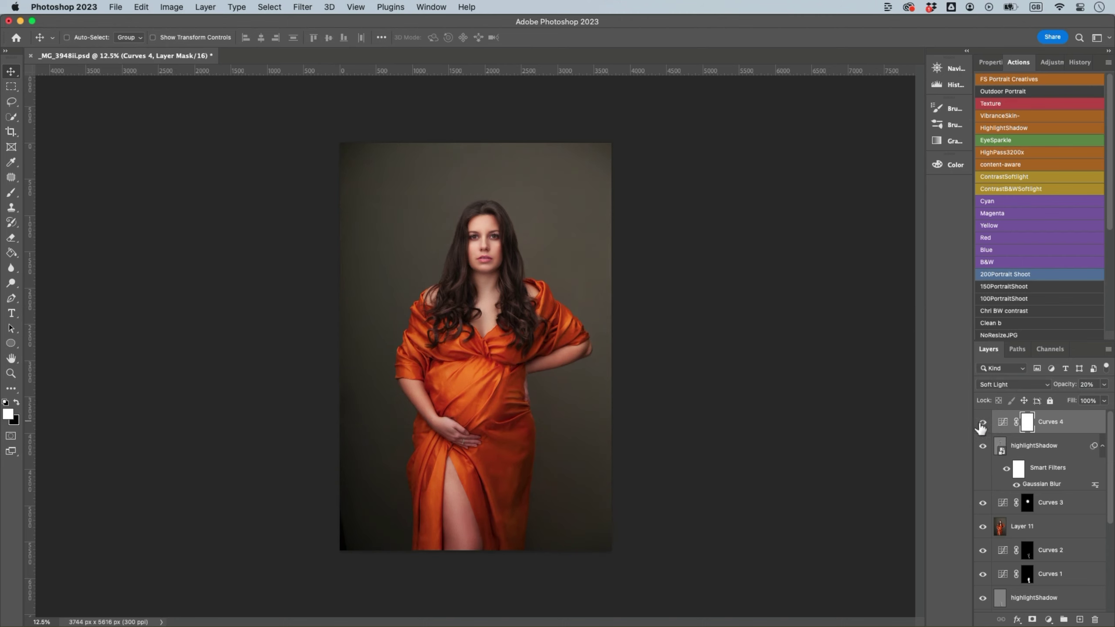
Step: Run the Blue action to add a Color Balance layer, setting highlights to yellow -3 and shifting the shadows towards blue
click(1008, 250)
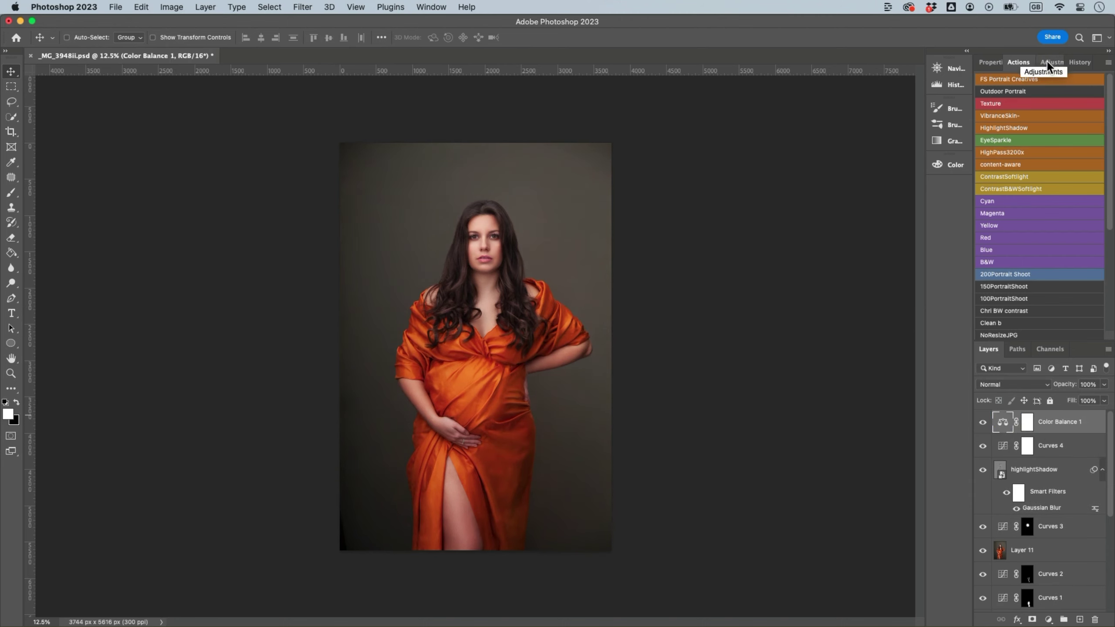
click(1027, 105)
click(1023, 115)
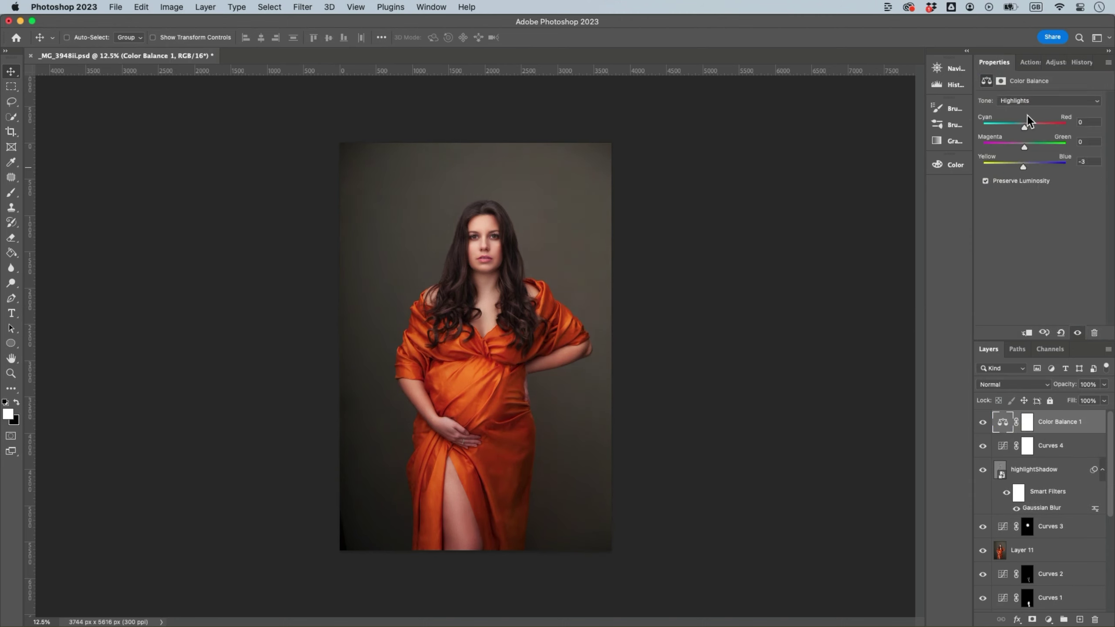
click(1030, 100)
click(1025, 75)
drag(1024, 166, 1025, 165)
click(983, 422)
click(982, 422)
click(982, 427)
click(982, 426)
click(981, 427)
click(983, 428)
Step: Add a Curves layer that brightens the skin tones from input 198 to output 212, and invert its mask to black
key(super+m)
key(Return)
click(987, 116)
mouse_move(482, 226)
mouse_down()
mouse_move(484, 217)
mouse_move(484, 263)
mouse_up()
key(super+i)
Step: Paint white at 100% opacity on the brightening Curves mask over the woman's body, dress and sleeve
key(b)
key(bracketright)
key(0)
key(bracketright)
key(bracketright)
key(bracketright)
click(466, 399)
drag(477, 478, 494, 575)
key(bracketleft)
key(bracketleft)
key(bracketleft)
drag(559, 347, 548, 295)
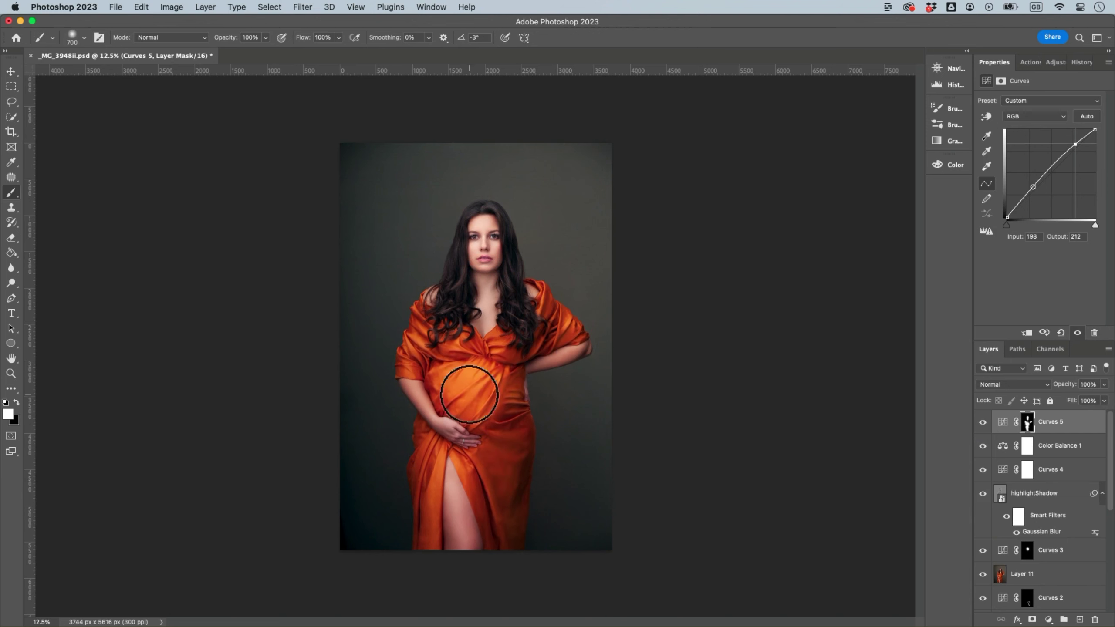
key(bracketright)
key(bracketright)
key(bracketright)
key(bracketright)
key(bracketright)
Step: Compare the brightening Curves layer on and off and feather its mask to 44.8 px
click(983, 422)
click(983, 422)
click(1025, 424)
drag(985, 180, 1035, 176)
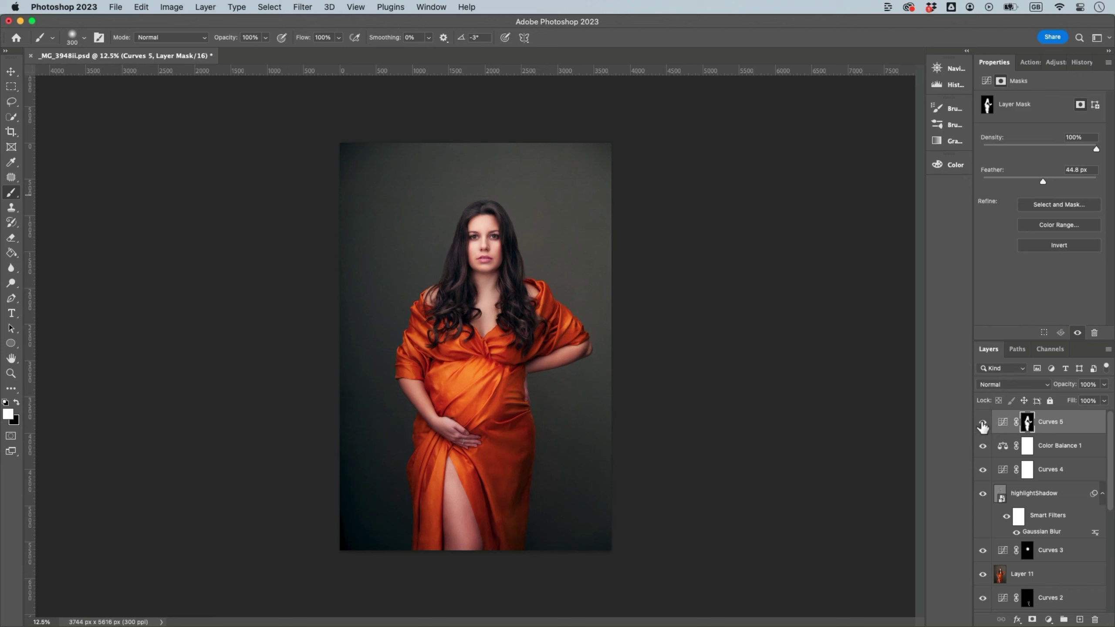
Step: Run the ContrastB&WSoftlight action to add a Soft Light Black & White layer at 10% opacity
click(1027, 63)
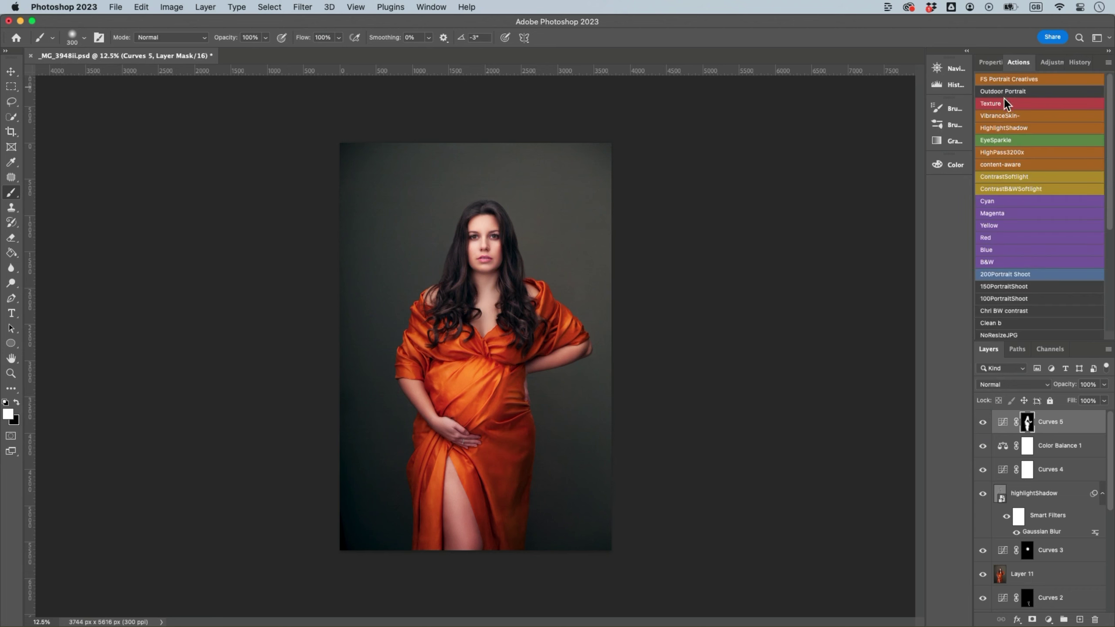
click(1035, 192)
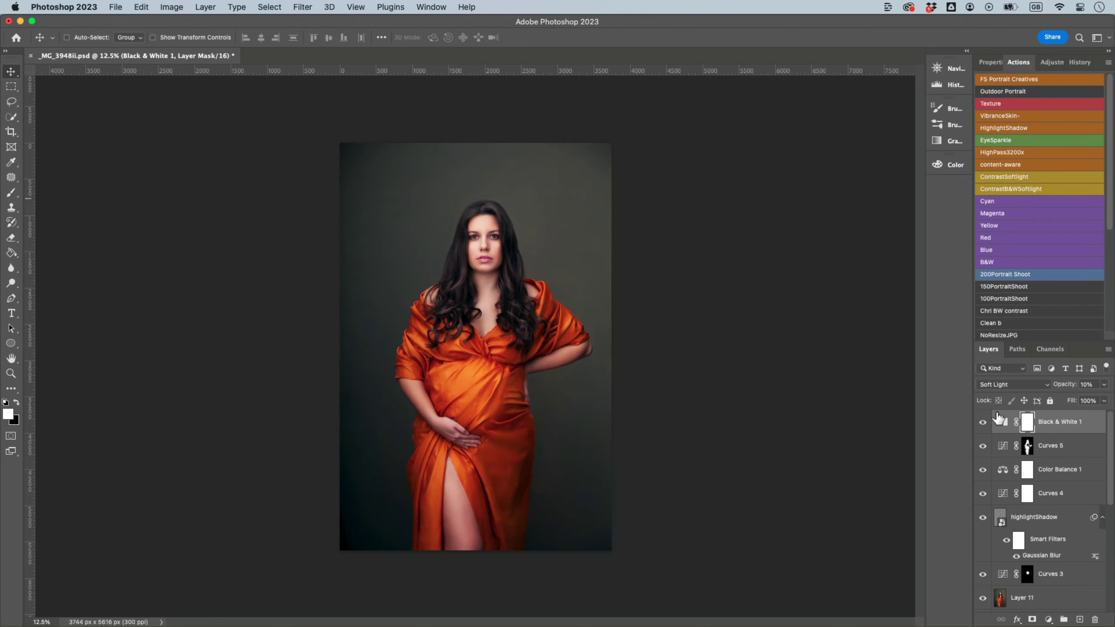
click(1096, 338)
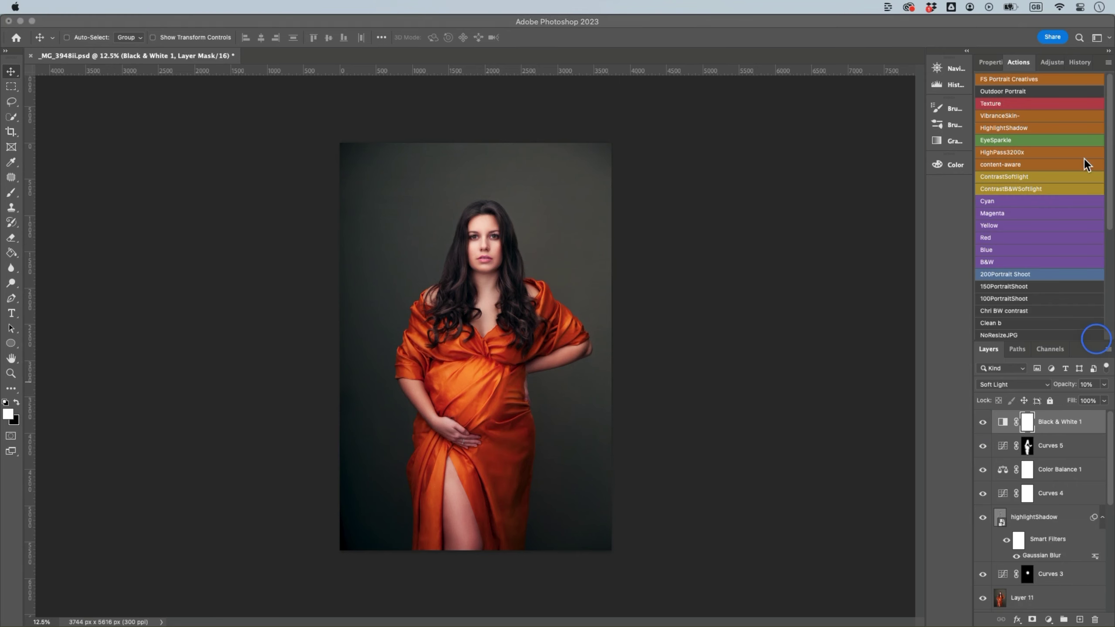
Step: Add a Curves layer that lifts the iris tones from input 44 to output 53, and invert its mask to black
key(super+m)
key(Return)
key(super+plus)
key(super+plus)
key(super+plus)
key(super+plus)
drag(554, 123, 579, 402)
key(super+plus)
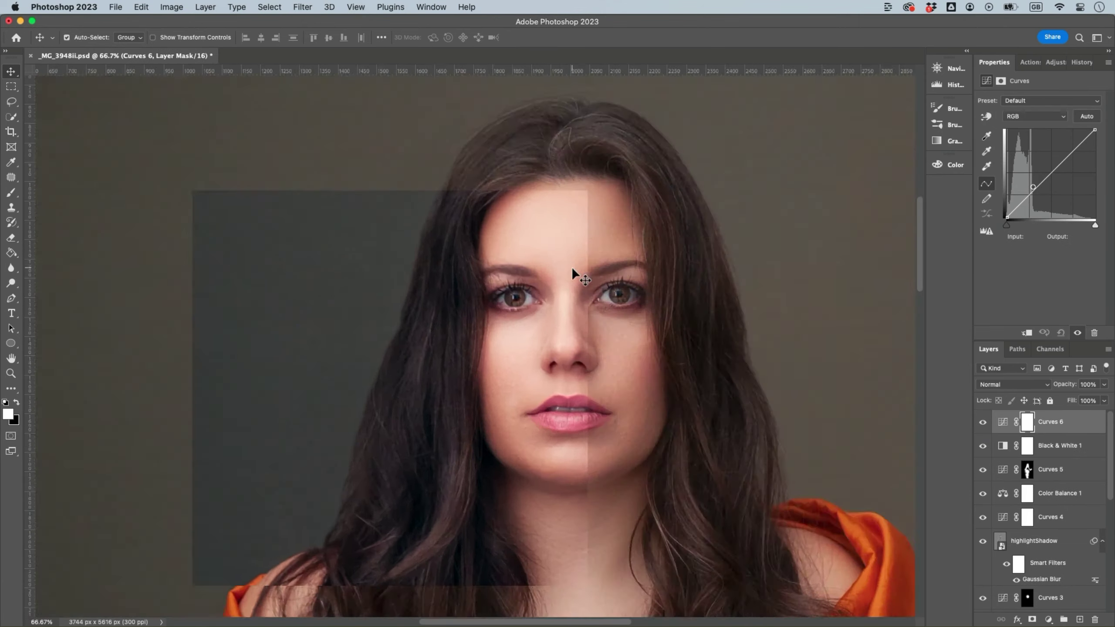
key(super+plus)
key(b)
key(bracketleft)
key(bracketleft)
key(bracketleft)
key(bracketleft)
key(bracketleft)
key(bracketleft)
key(bracketleft)
key(bracketleft)
key(bracketleft)
key(bracketleft)
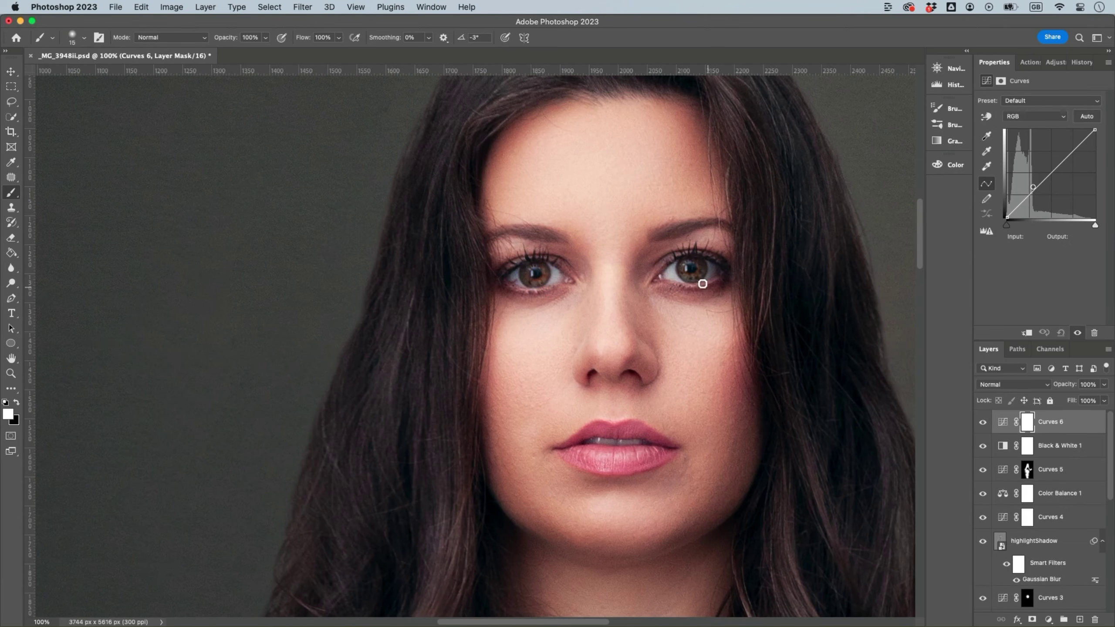
click(987, 115)
drag(693, 269, 699, 249)
key(super+i)
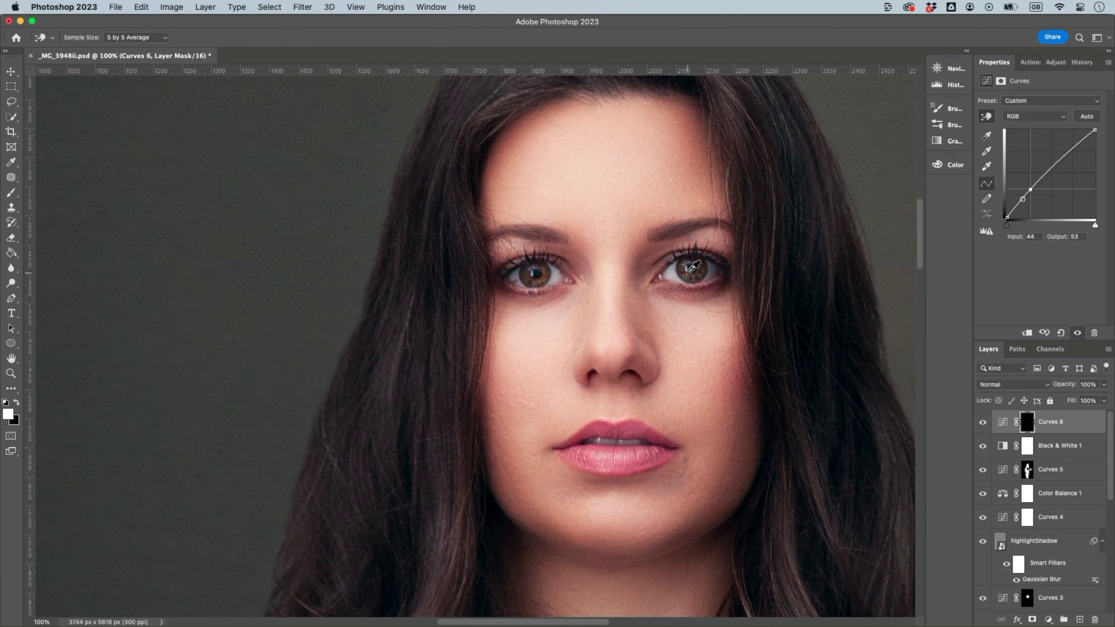
Step: Paint white on the Curves mask over the irises to brighten both eyes, and compare the result on and off
key(b)
click(684, 268)
click(983, 423)
click(983, 422)
click(983, 422)
key(super+minus)
key(super+minus)
key(super+minus)
key(super+plus)
key(super+plus)
key(super+plus)
Step: Add a new layer on top for retouching around the eyes and choose the Healing Brush, sampling Current & Below
click(1080, 620)
key(s)
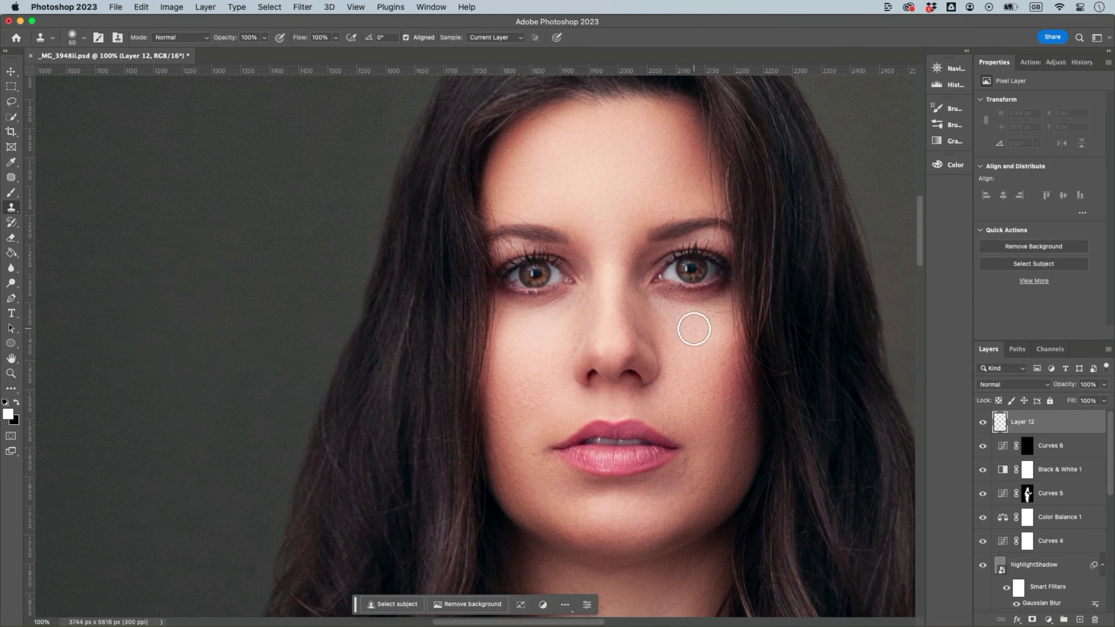
click(496, 37)
click(493, 49)
click(11, 178)
click(61, 198)
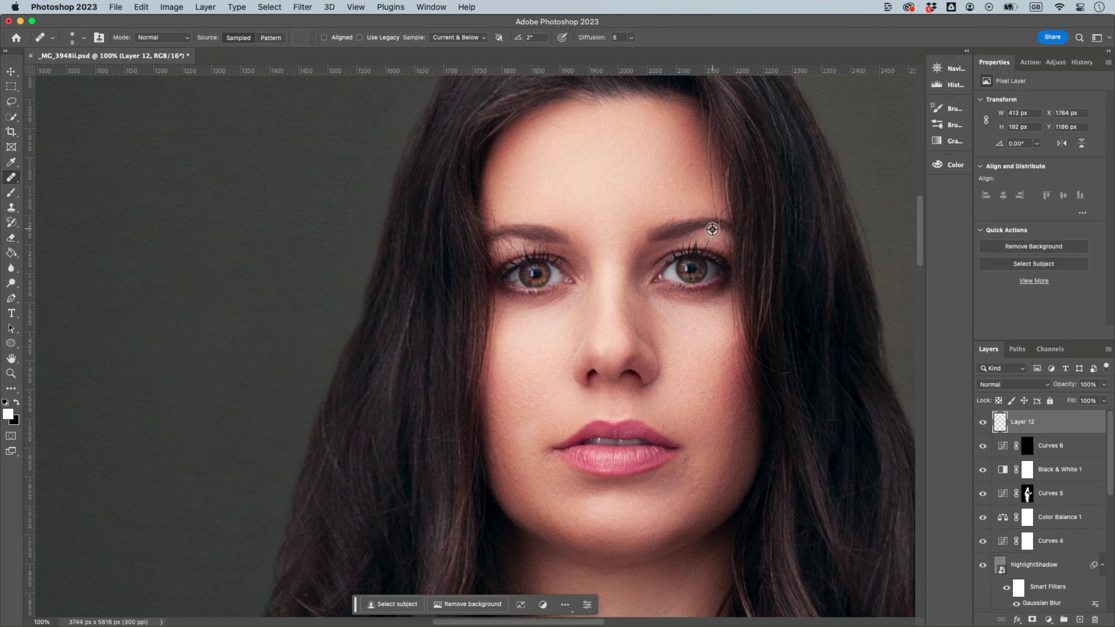
Step: Copy the entire _MG_0028.jpg texture image and paste it as a new layer on top of the portrait
key(super+minus)
key(super+minus)
key(super+minus)
key(super+minus)
key(super+minus)
key(super+minus)
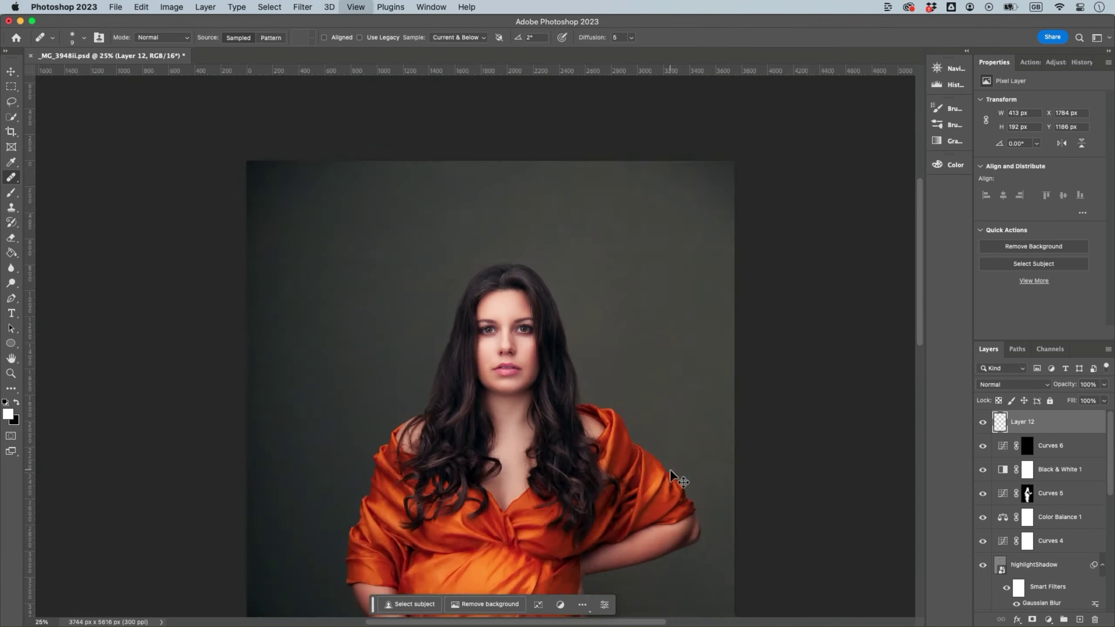
click(1096, 338)
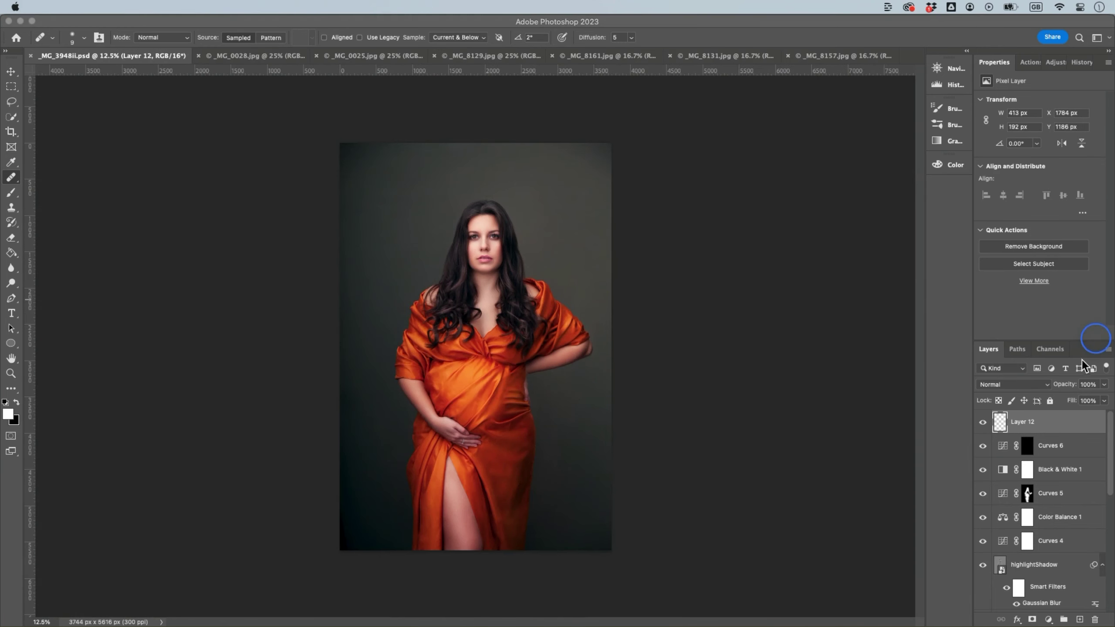
click(244, 56)
key(super+a)
key(super+c)
click(109, 56)
key(super+v)
Step: Rotate the pasted brown texture upright and scale it to cover the whole portrait canvas
key(super+t)
drag(677, 213, 632, 508)
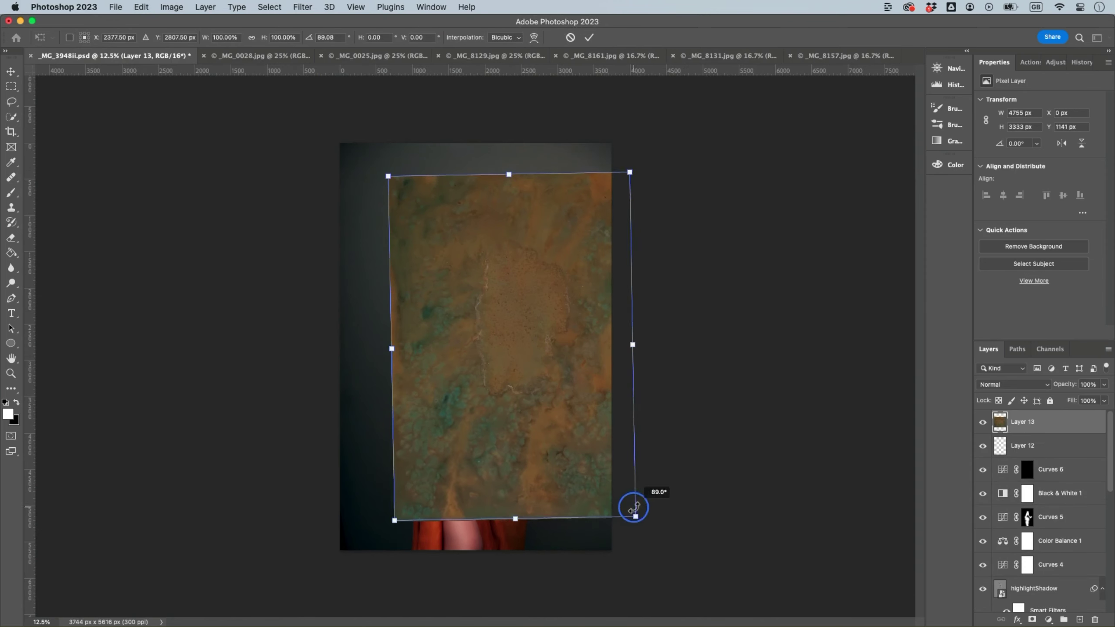
drag(388, 174, 349, 137)
drag(632, 512, 637, 550)
drag(636, 347, 621, 347)
key(Return)
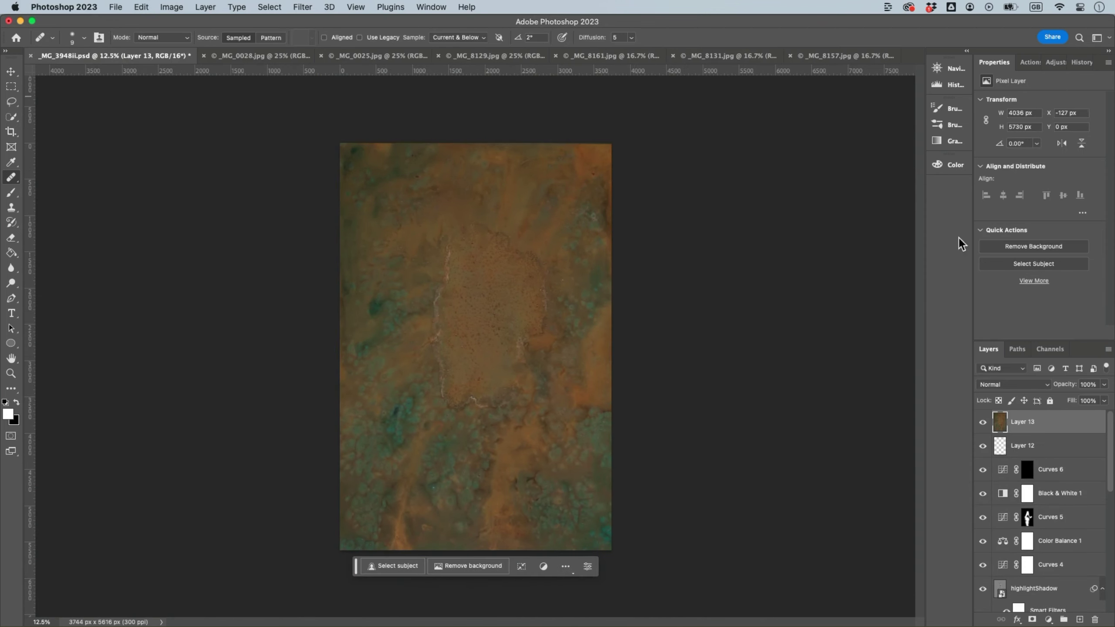
Step: Try blending the brown texture layer in Overlay mode at 30% opacity
click(1009, 384)
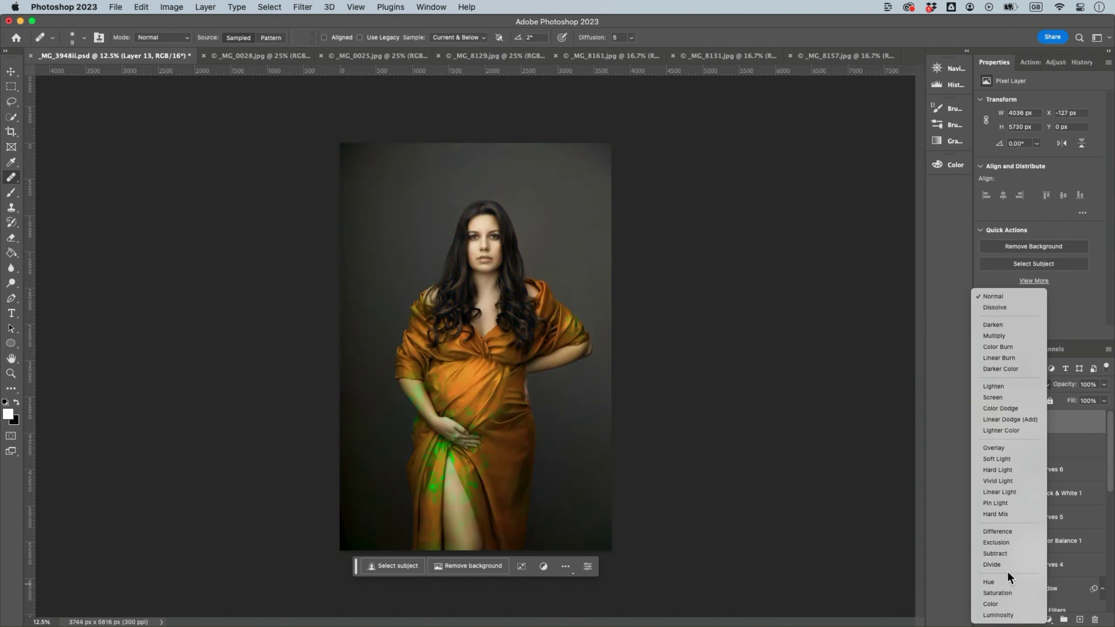
click(1005, 470)
key(v)
key(3)
click(1031, 383)
click(1023, 372)
click(1024, 381)
click(1020, 372)
Step: Blend the brown texture layer in Color Dodge mode at 20% opacity
click(1023, 380)
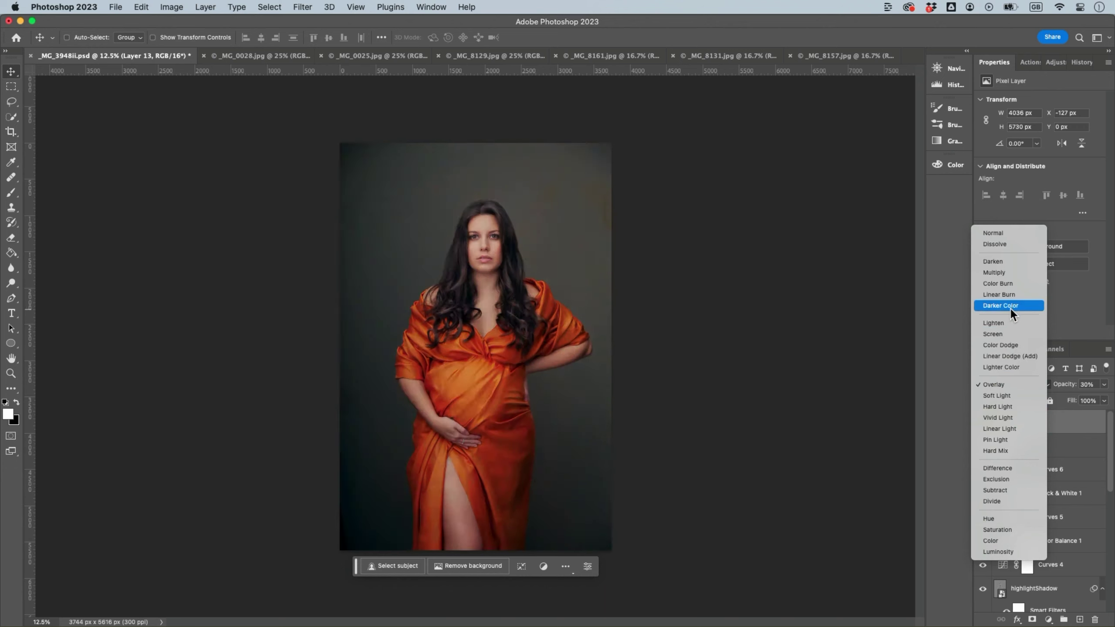
click(1011, 345)
key(2)
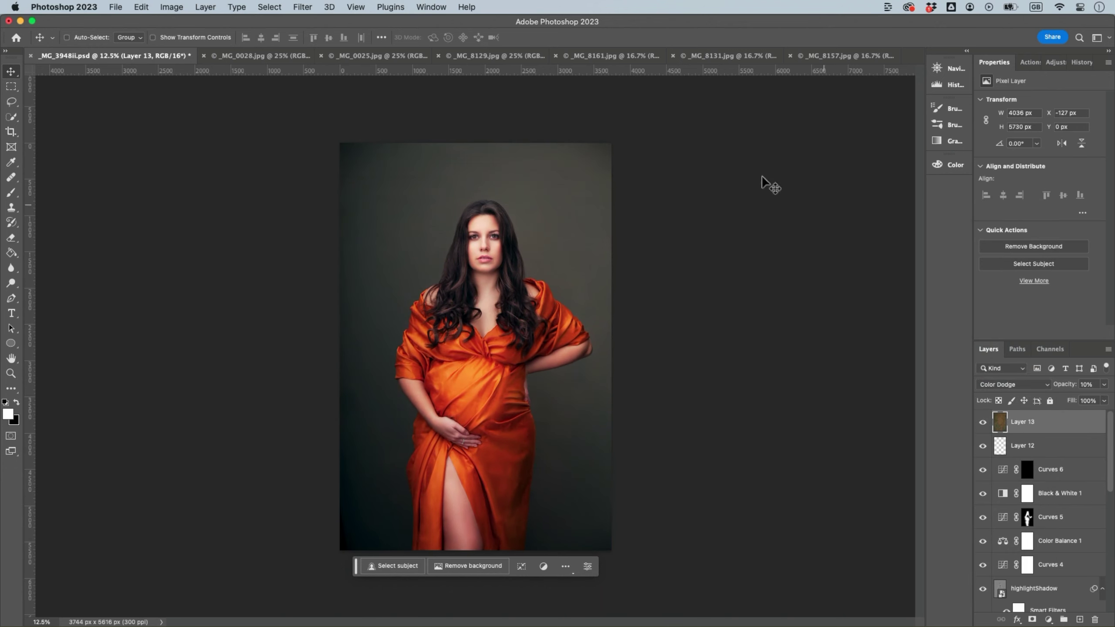
Step: Look through the other open texture images and bring the teal one into the portrait as a new top layer
click(272, 56)
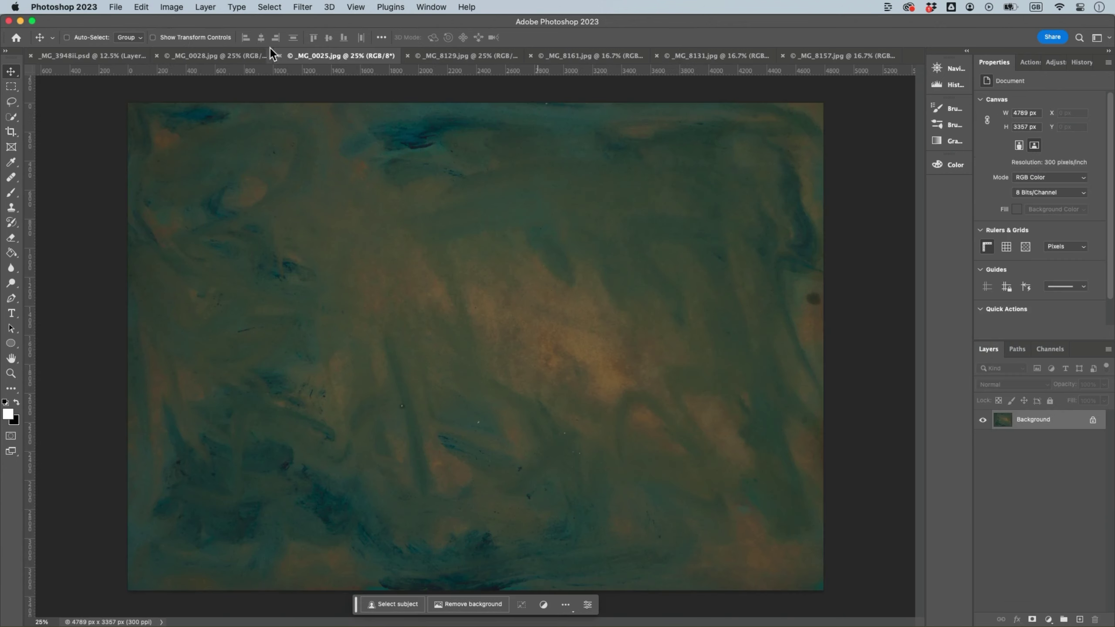
click(443, 56)
click(703, 57)
mouse_move(517, 246)
mouse_down()
mouse_move(209, 109)
mouse_move(528, 252)
mouse_up()
click(528, 252)
Step: Stretch the teal texture layer on all sides to cover the whole portrait canvas
key(super+t)
drag(564, 428, 611, 557)
drag(479, 112, 479, 138)
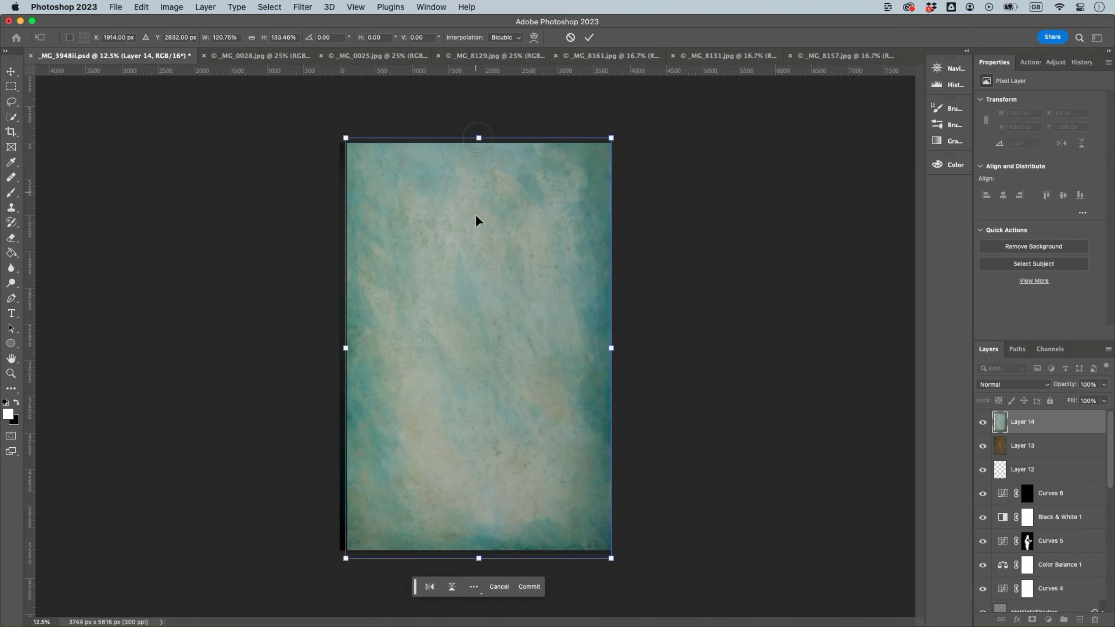
drag(479, 558, 479, 550)
drag(346, 344, 331, 344)
key(Return)
Step: Try blending the teal texture layer in Lighten mode at 30% opacity
click(1013, 384)
click(998, 479)
key(2)
key(3)
Step: Blend the teal texture layer in Overlay mode at 50% opacity and compare the portrait without the textures
click(1020, 384)
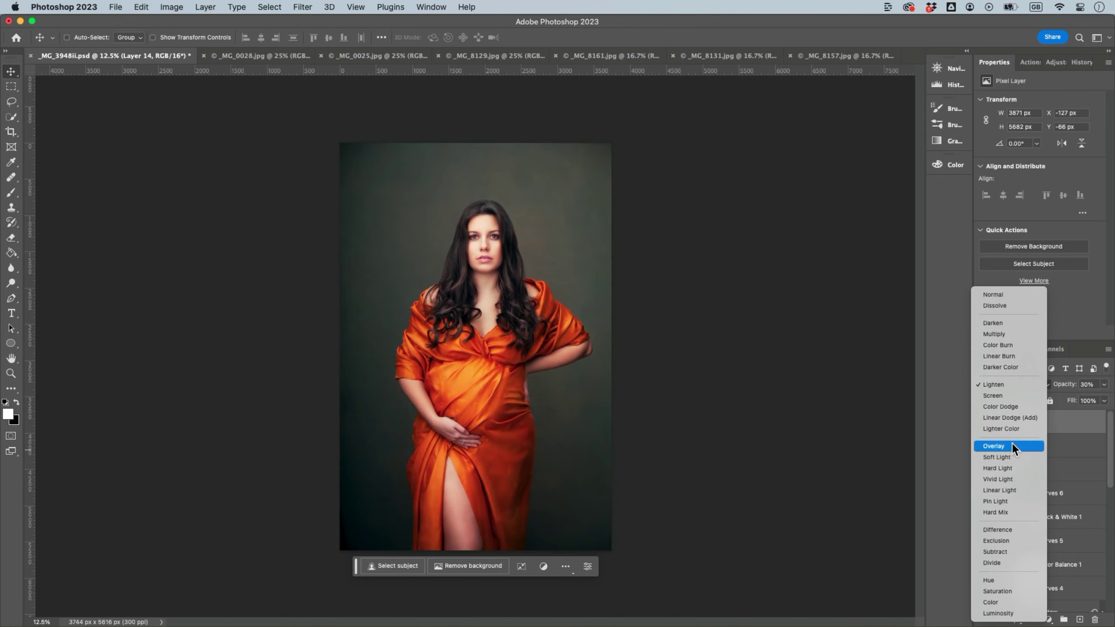
click(1012, 444)
key(5)
drag(982, 422, 983, 447)
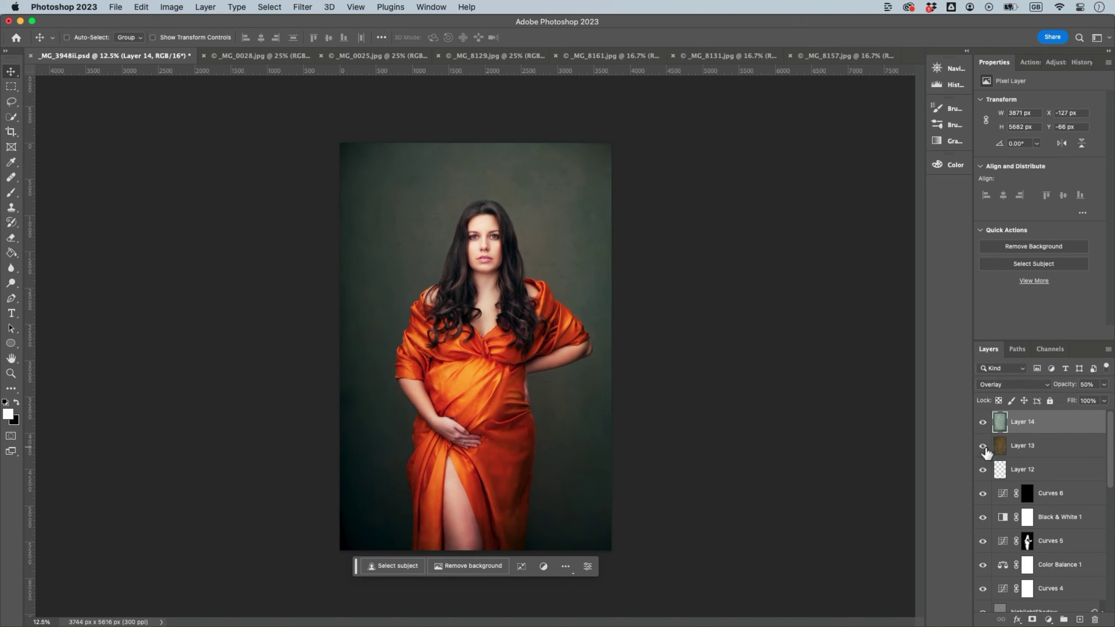
Step: Apply a Gaussian Blur of 19 pixels to the teal texture layer and repeat the blur on the brown texture layer
key(super+alt+f)
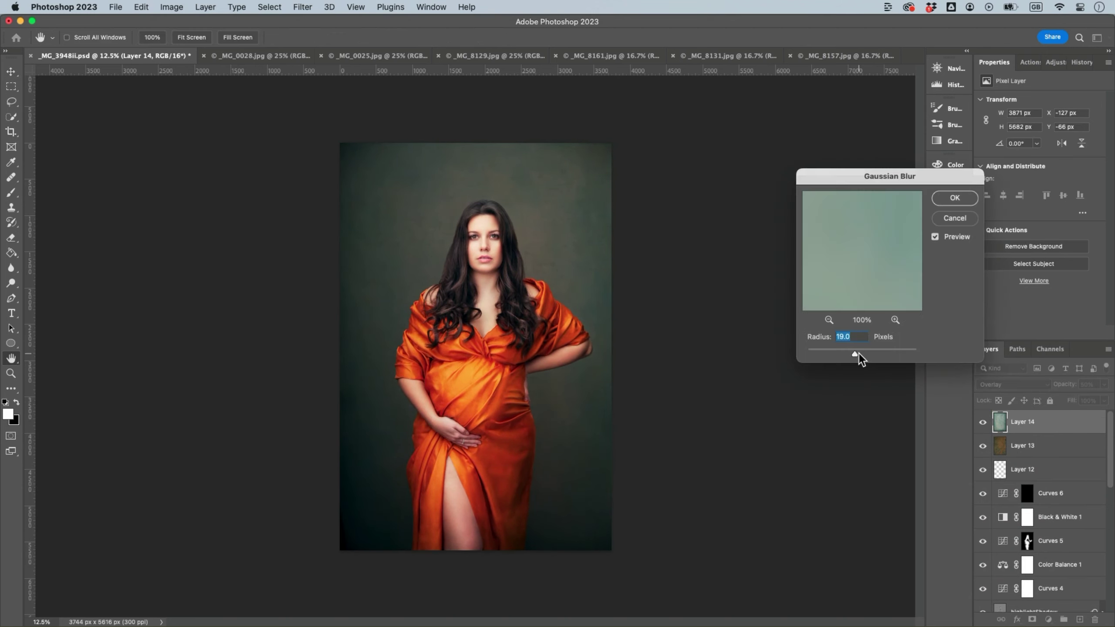
click(955, 198)
click(1010, 445)
key(super+alt+f)
click(953, 199)
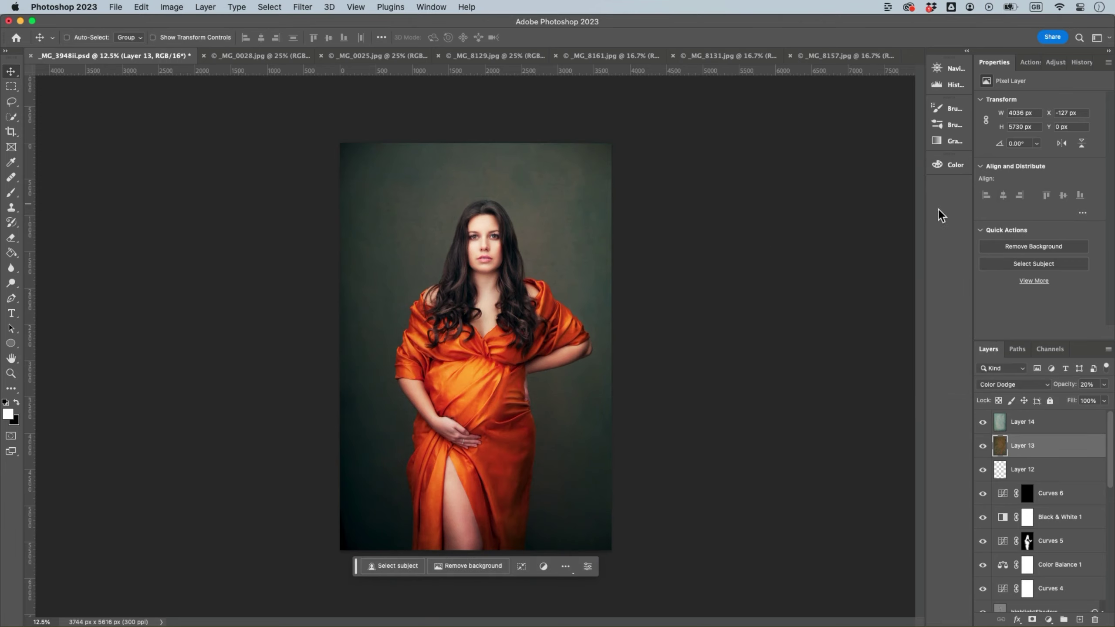
Step: Examine the blurred textures on the portrait up close, with and without the brown texture layer
key(super+plus)
key(super+plus)
key(super+plus)
key(super+minus)
key(super+minus)
click(983, 445)
click(982, 446)
key(super+minus)
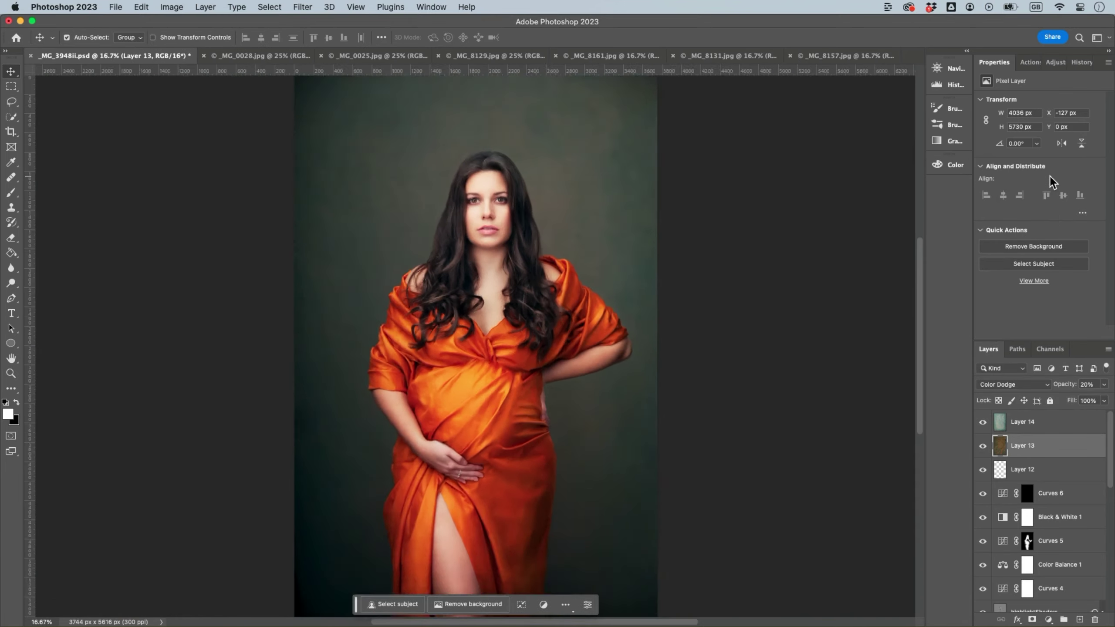
Step: Try a Curves layer above the textures that darkens the skin tones from input 220 to output 209, with an inverted mask
key(alt+])
key(super+m)
click(986, 117)
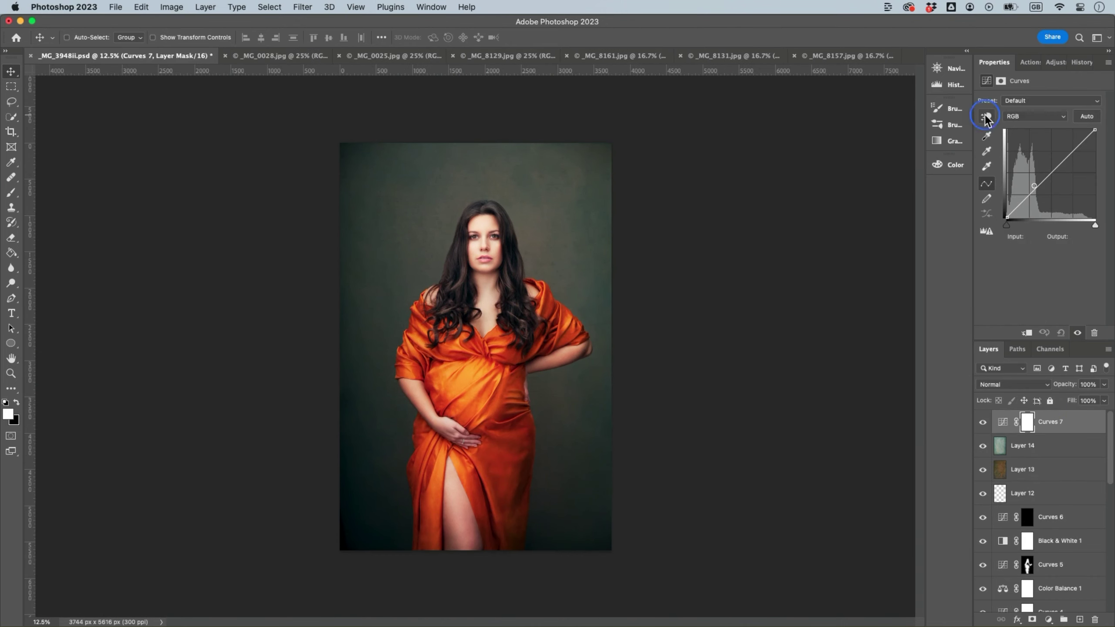
drag(483, 227, 483, 230)
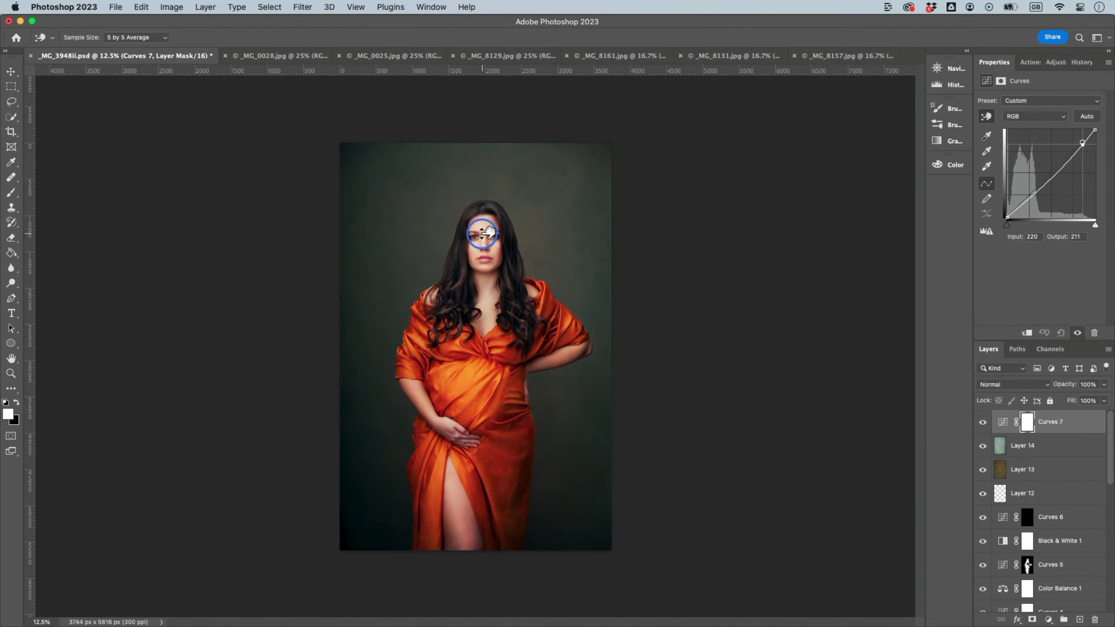
key(super+i)
Step: Paint the darkening over the sleeves and dress on the Curves mask, compare it, and delete that Curves layer
key(b)
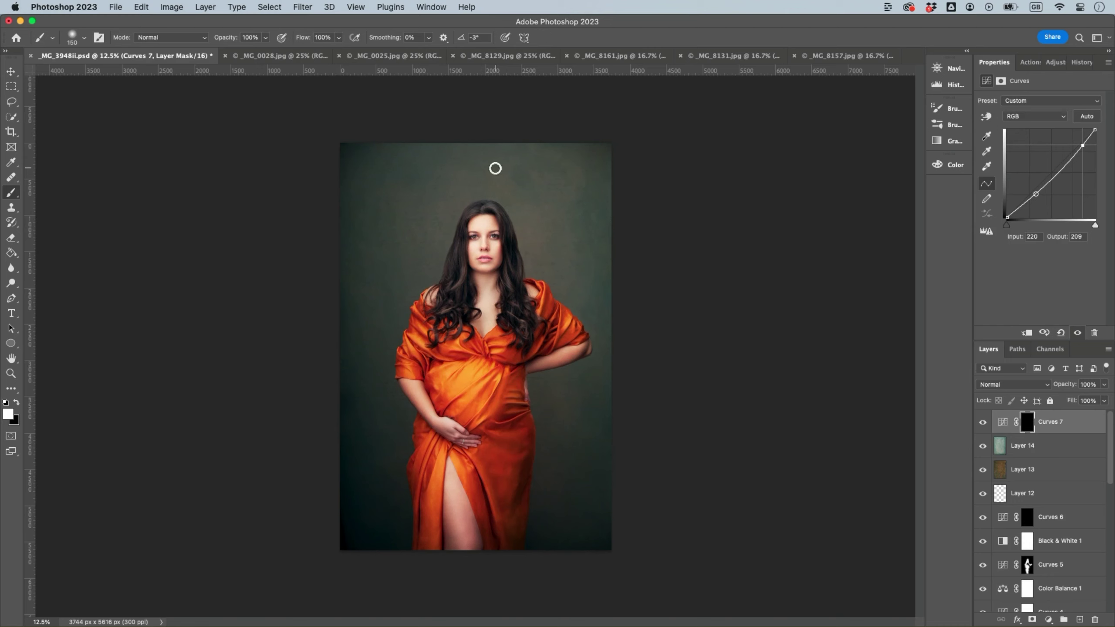
drag(548, 312, 559, 320)
key(])
drag(425, 341, 455, 424)
click(983, 423)
click(982, 424)
click(983, 423)
click(982, 424)
key(BackSpace)
Step: Add a fresh Curves layer on top that darkens the skin tones from input 221 to output 210
key(super+m)
click(987, 116)
drag(483, 227, 483, 232)
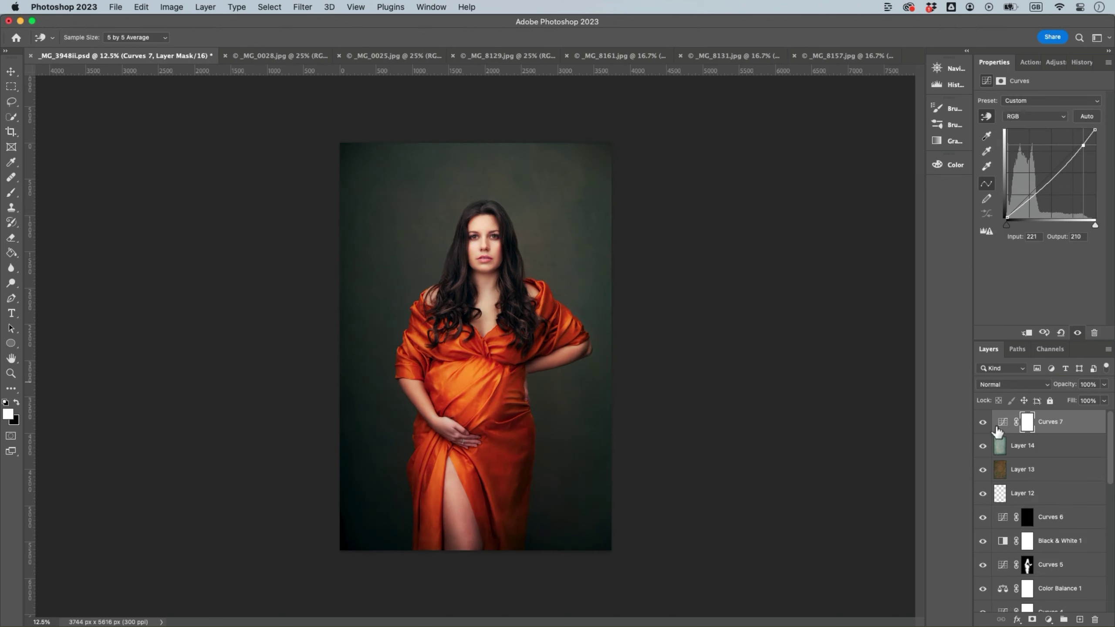
Step: Paint black over the woman's figure on the new Curves mask to remove the darkening there, and compare with the layer hidden
key(b)
key(])
mouse_move(483, 230)
mouse_down()
mouse_move(498, 345)
mouse_move(461, 382)
mouse_up()
click(983, 422)
click(982, 423)
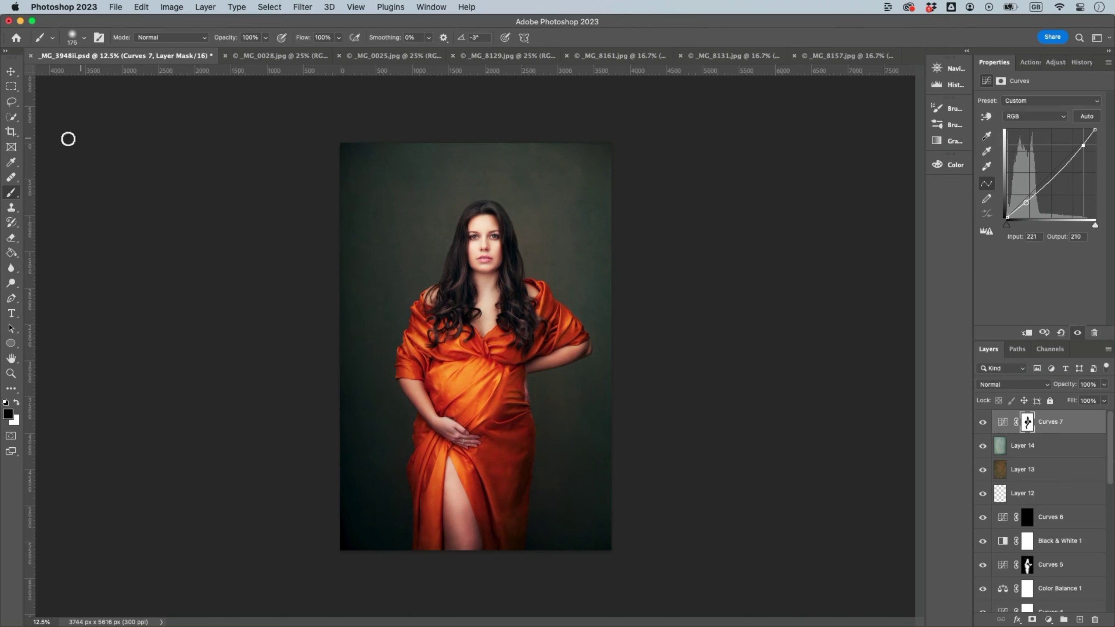
Step: Crop the portrait to a 4:5 ratio of about 3599 × 4499 px, excluding the uneven side edges
click(11, 132)
drag(630, 174, 627, 169)
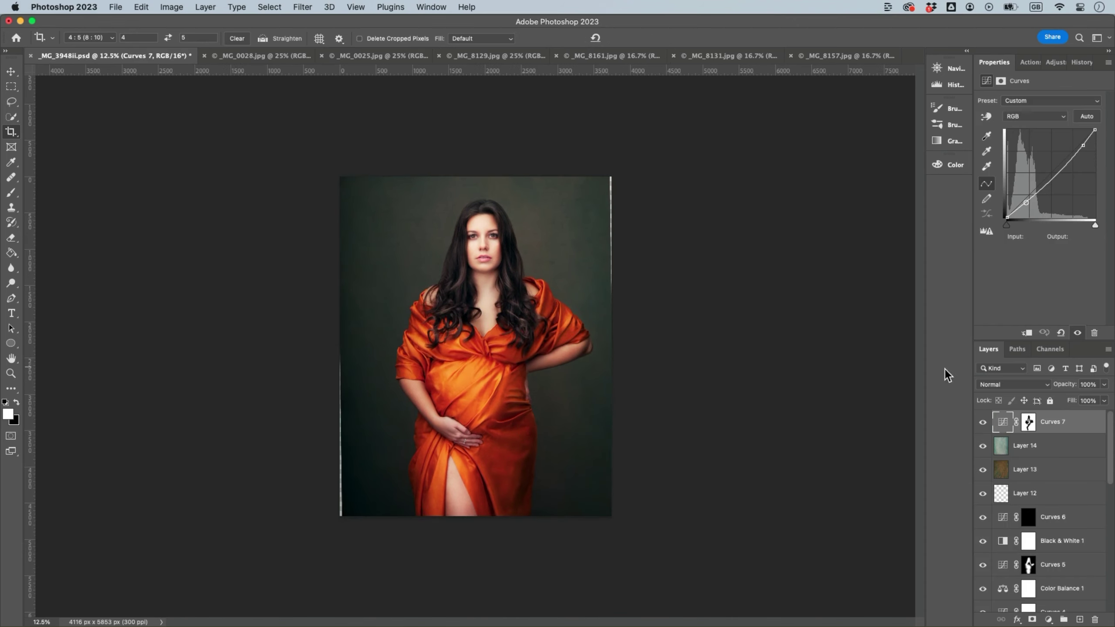
drag(611, 515, 604, 512)
drag(343, 513, 345, 508)
key(Return)
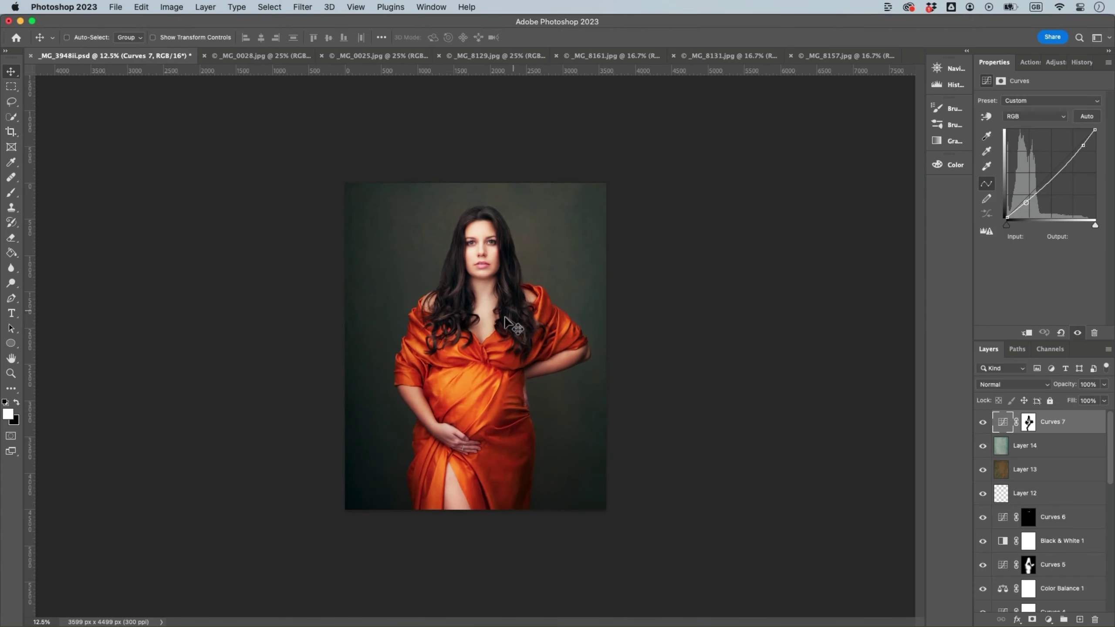
Step: Expand the 4:5 crop outward to about 3954 × 4943 px, giving the woman more backdrop on all sides
drag(607, 183, 614, 177)
drag(339, 514, 334, 522)
drag(613, 170, 621, 165)
drag(338, 522, 336, 523)
drag(616, 522, 621, 529)
key(Return)
key(Return)
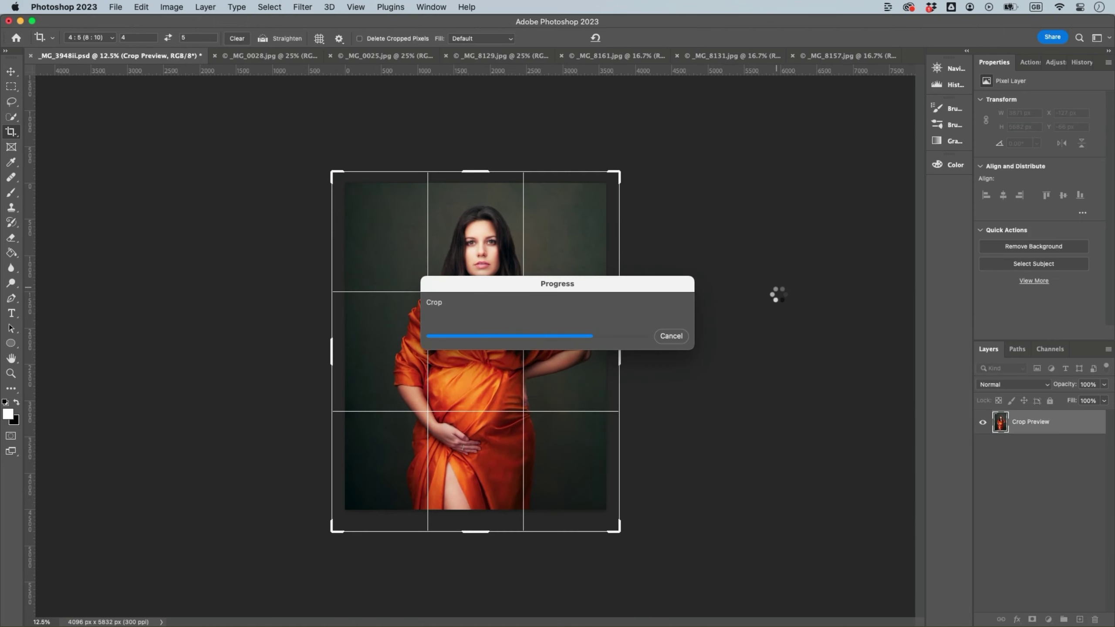
Step: Stamp all visible layers into a new top layer and outline the faulty strip along the image's left edge with the Polygonal Lasso
key(super+alt+shift+e)
click(13, 101)
click(337, 168)
click(344, 530)
click(328, 539)
click(304, 512)
click(280, 180)
click(316, 132)
click(337, 168)
Step: Add the transparent strip along the image's right edge to the existing lasso selection
shift+click(604, 168)
click(606, 522)
click(617, 537)
click(649, 249)
click(613, 141)
click(593, 147)
click(604, 168)
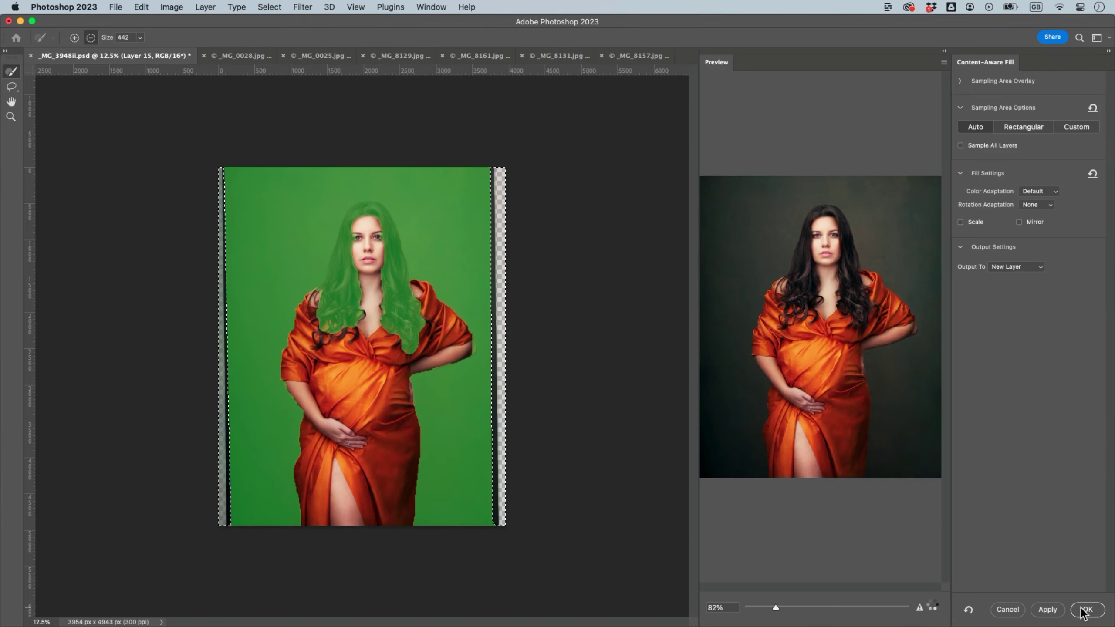
Step: Fill both edge strips with Content-Aware Fill output to a new layer, deselect, and save the document
click(1086, 611)
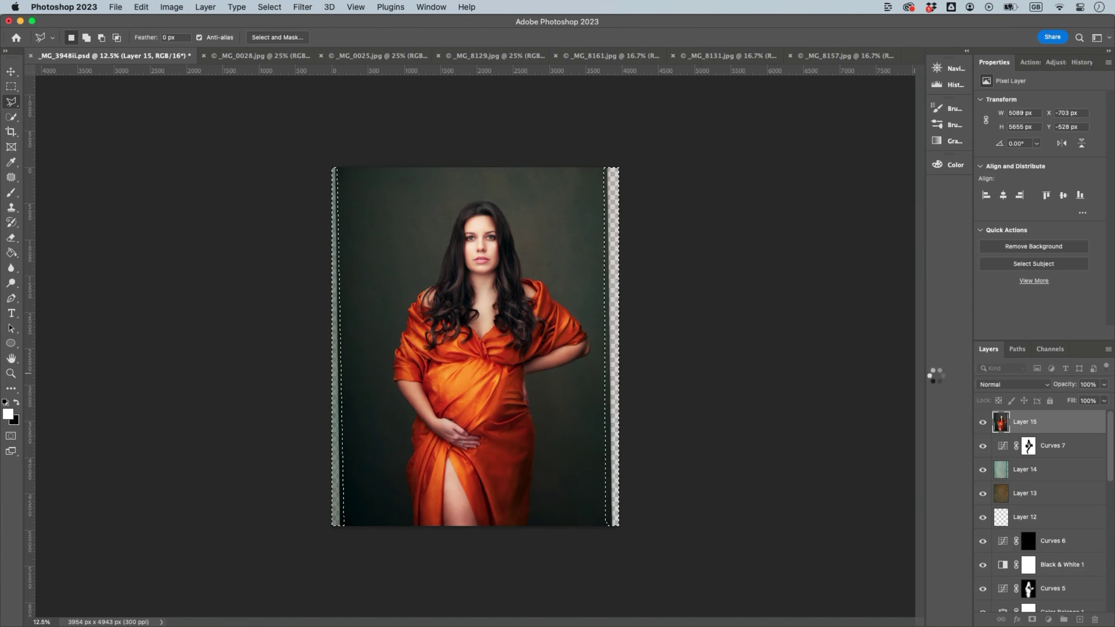
key(super+d)
key(super+s)
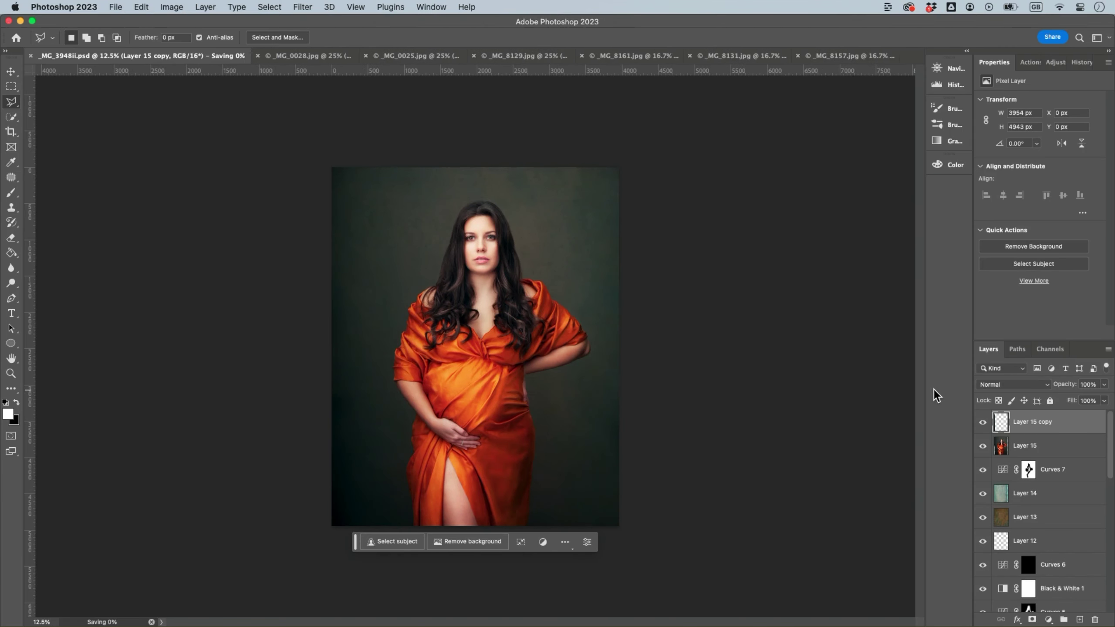
Step: Examine the finished portrait's face, hair and dress up close
key(super+plus)
key(super+equal)
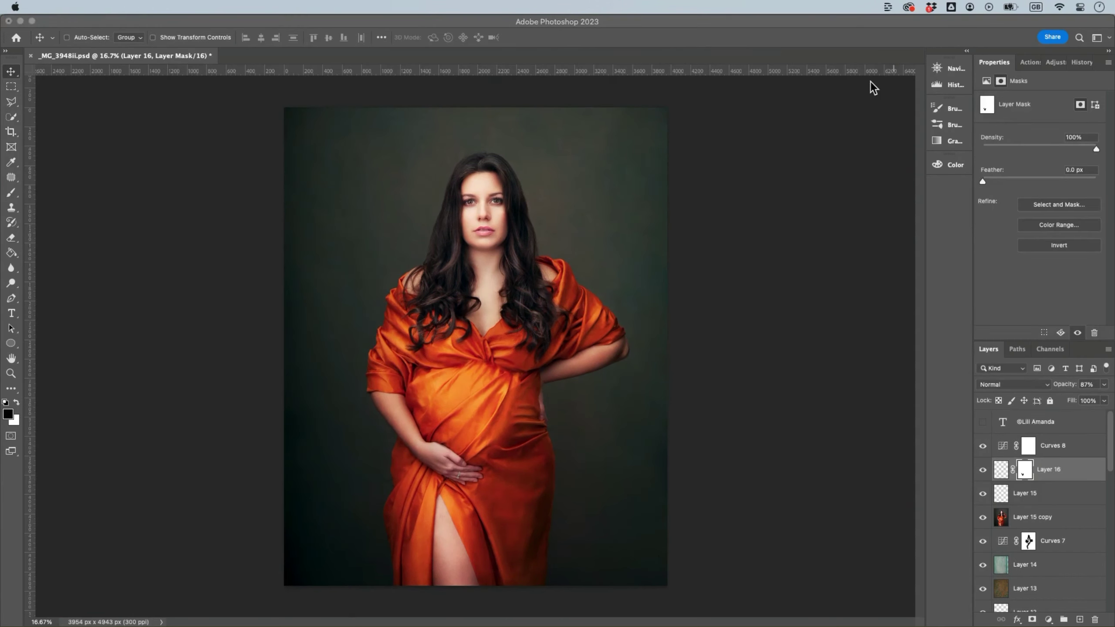
key(super+equal)
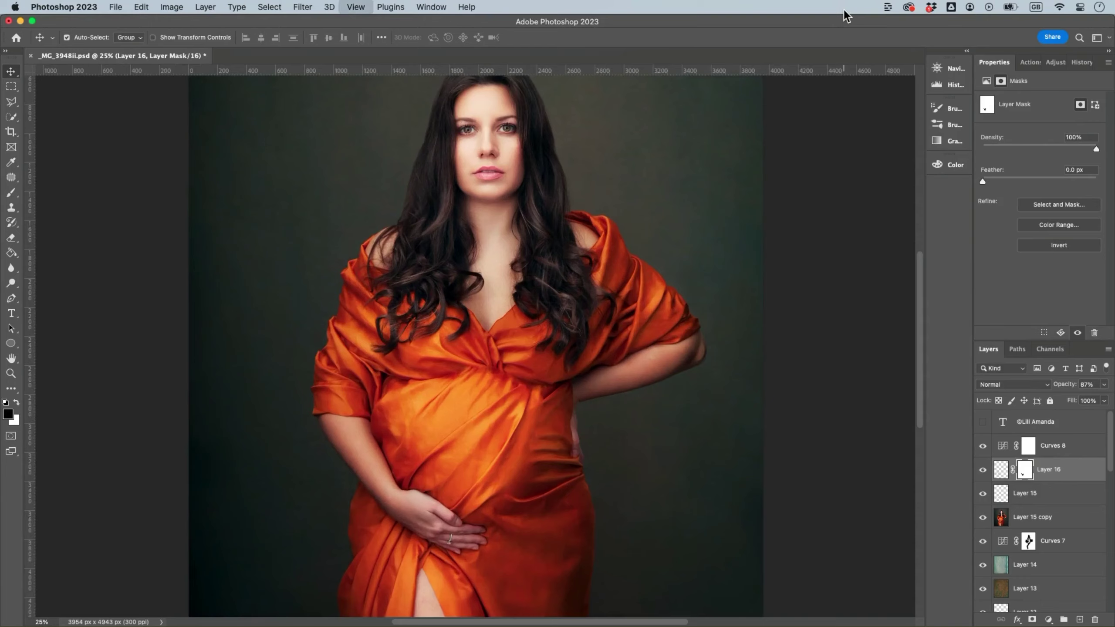
key(super+equal)
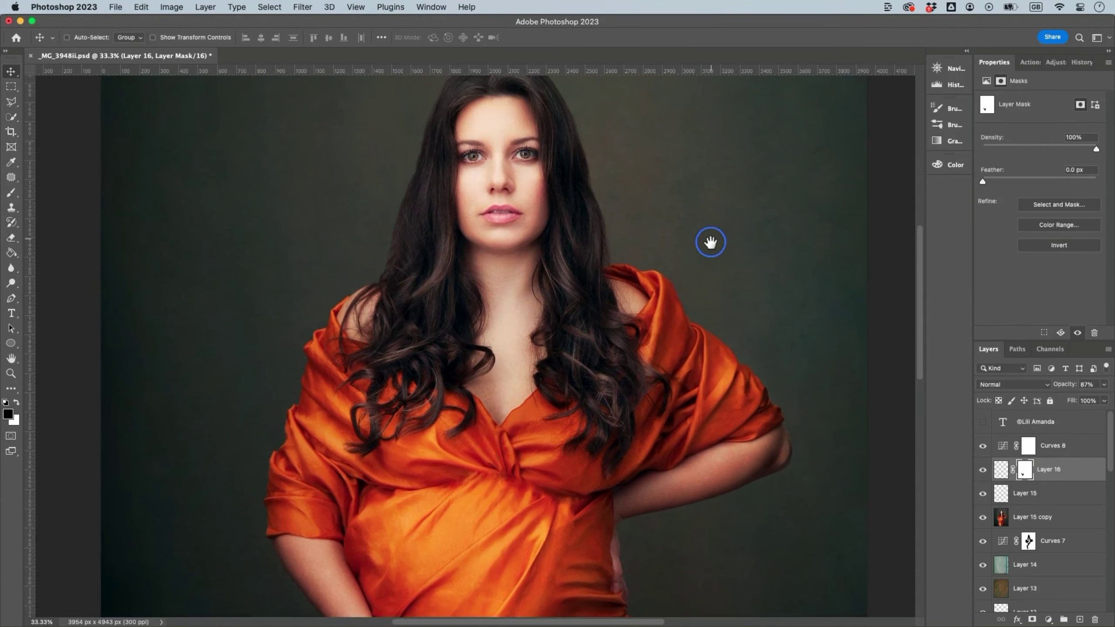